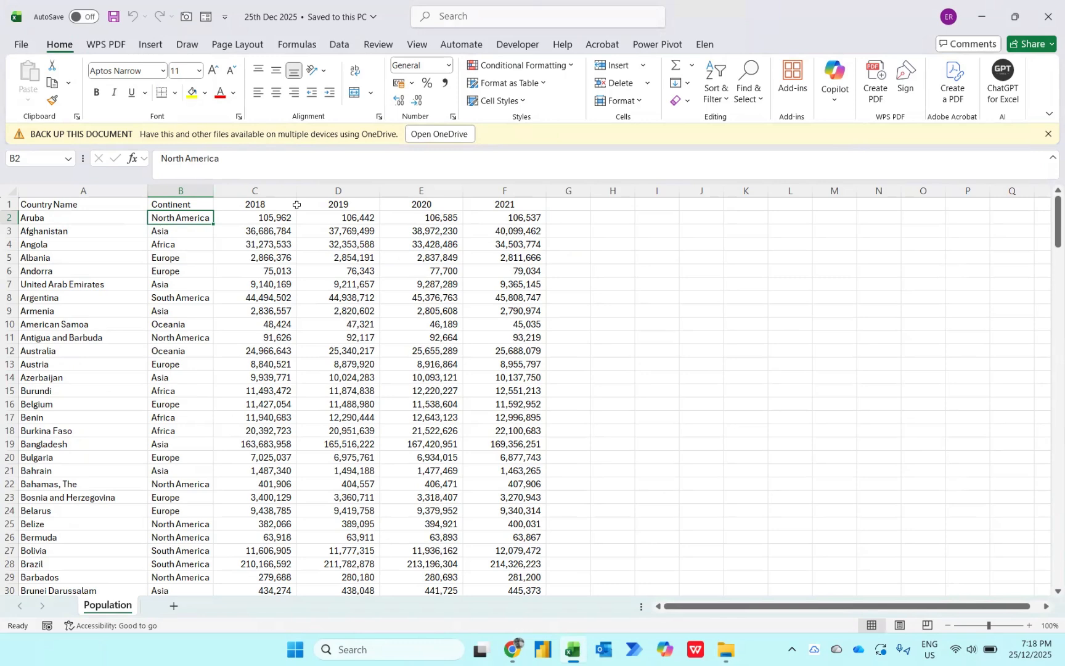
Load the whole population range, with its first row as headers, into Power Query as a table
key("ctrl+a")
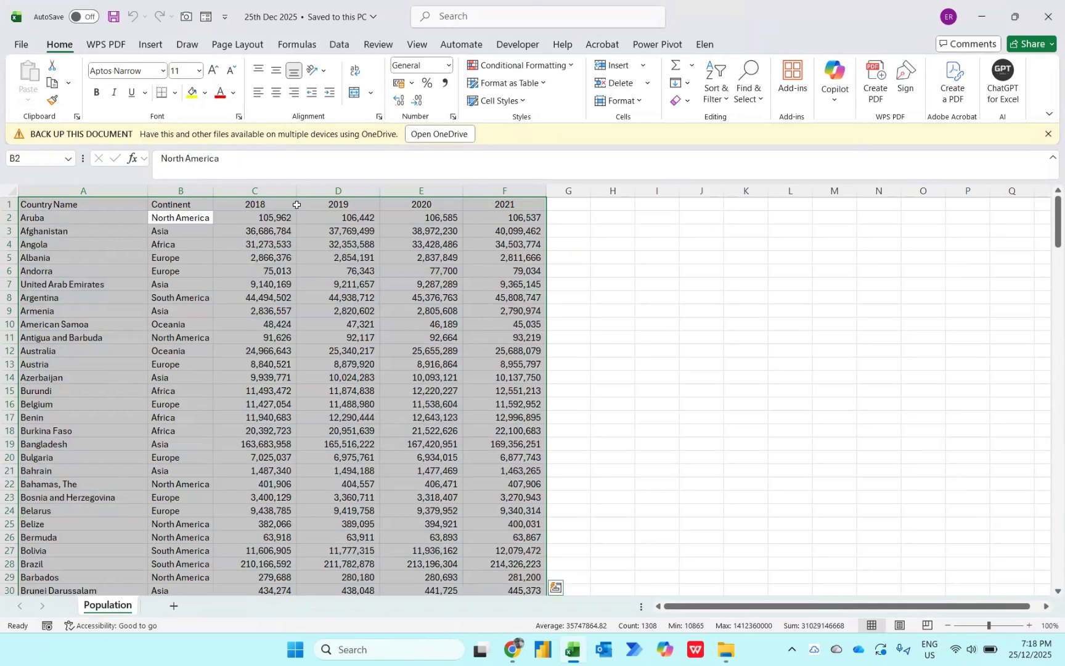
left_click(334, 46)
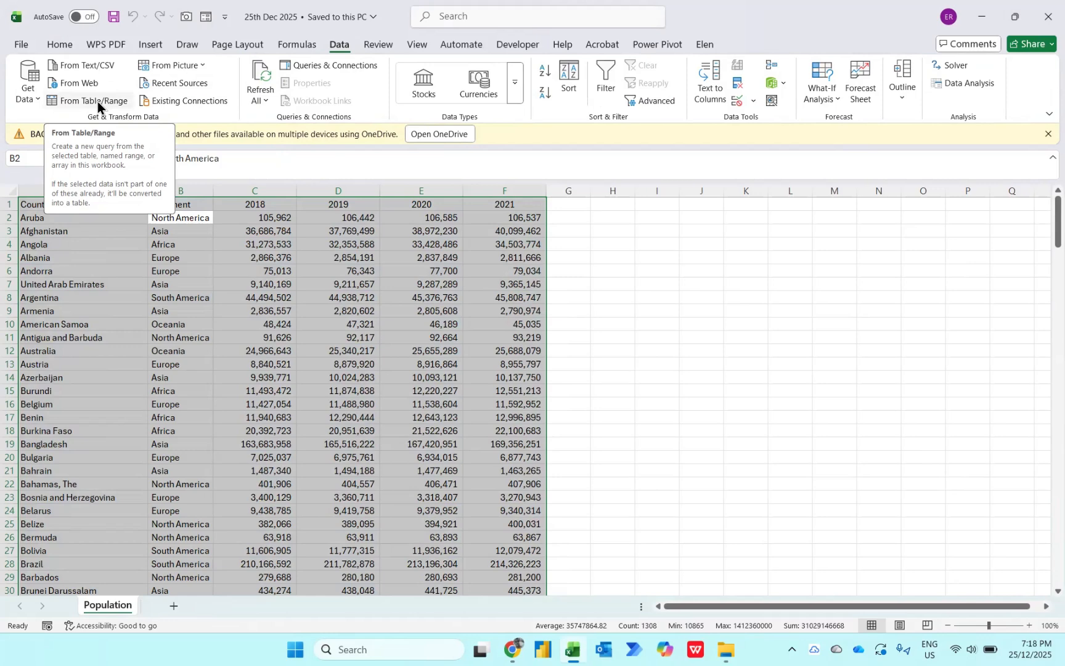
left_click(79, 101)
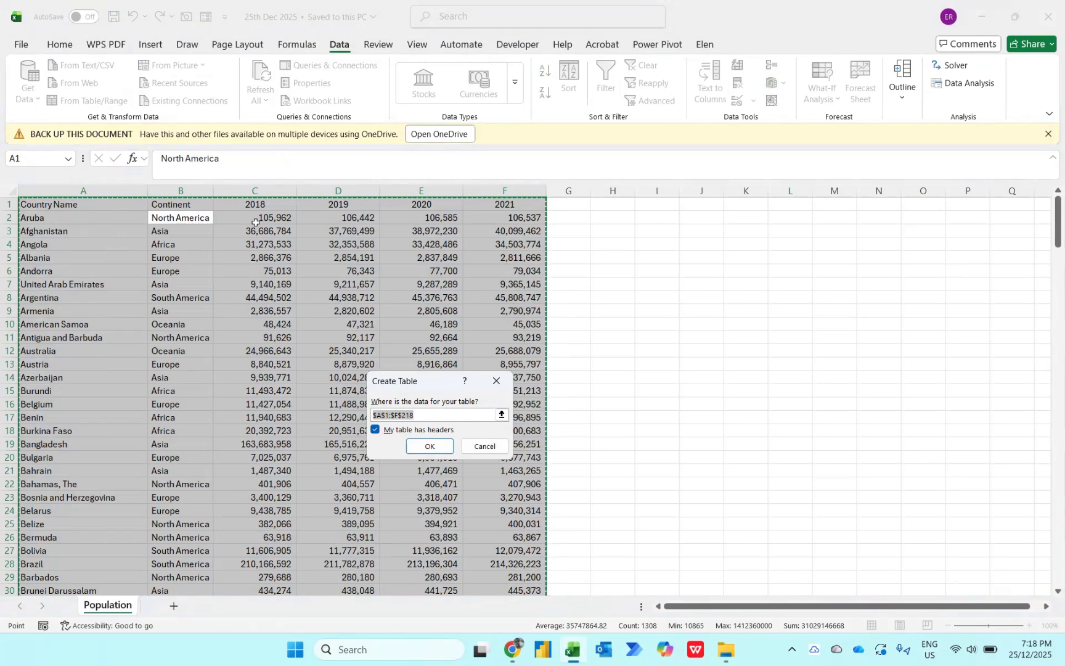
left_click(417, 450)
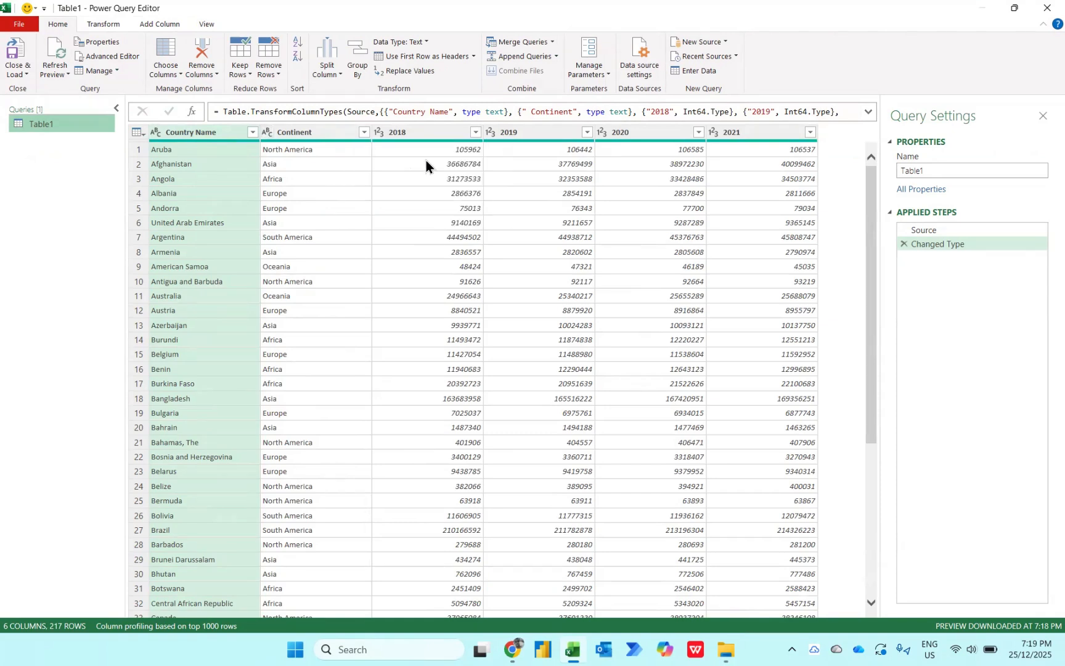
left_click(405, 130)
key("shift+Right")
key("shift+Right")
key("shift+Right")
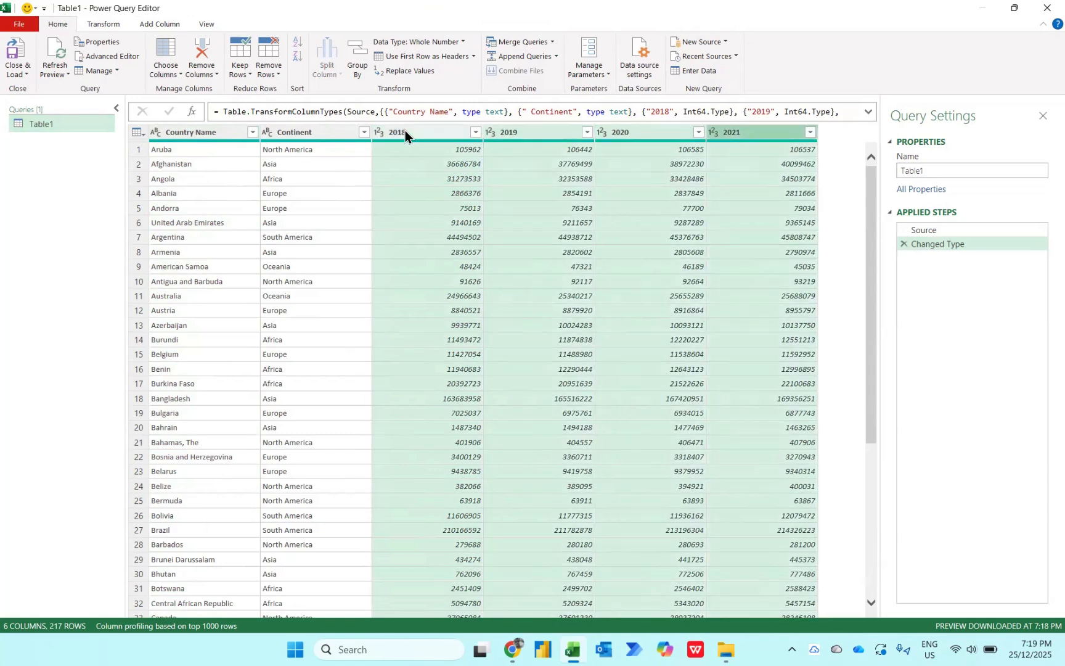
left_click(104, 25)
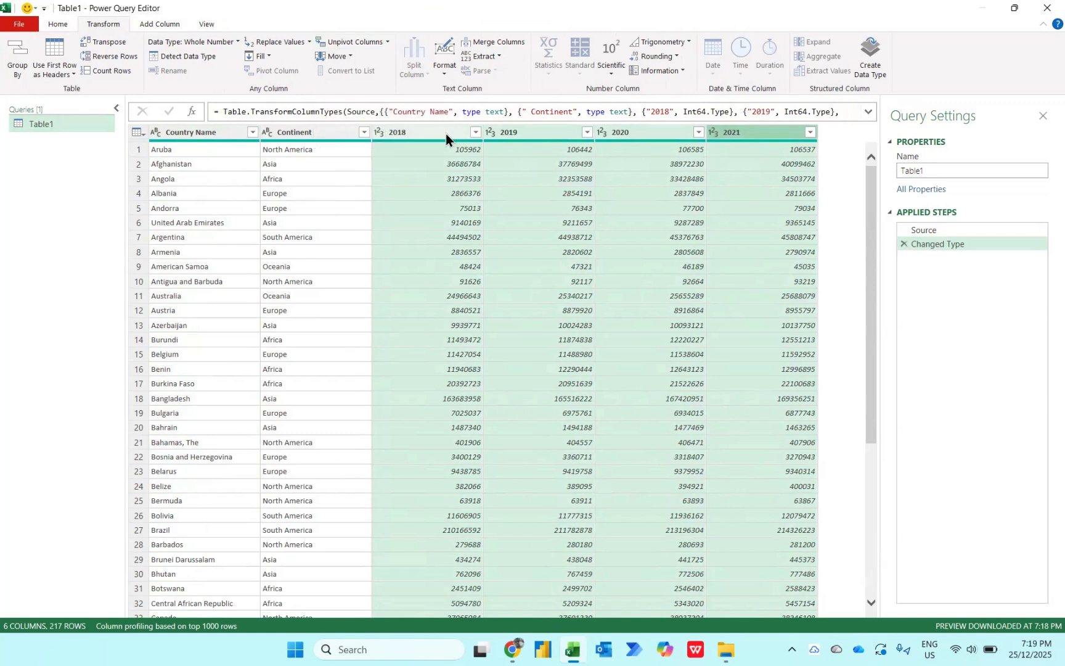
right_click(447, 133)
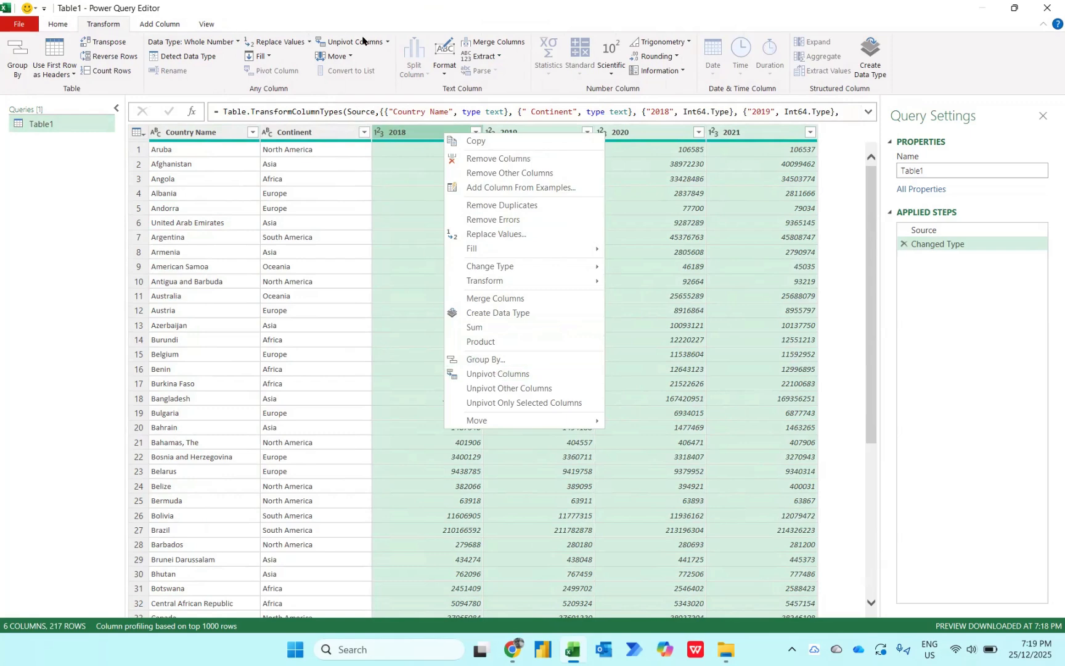
left_click(424, 136)
left_click(424, 137)
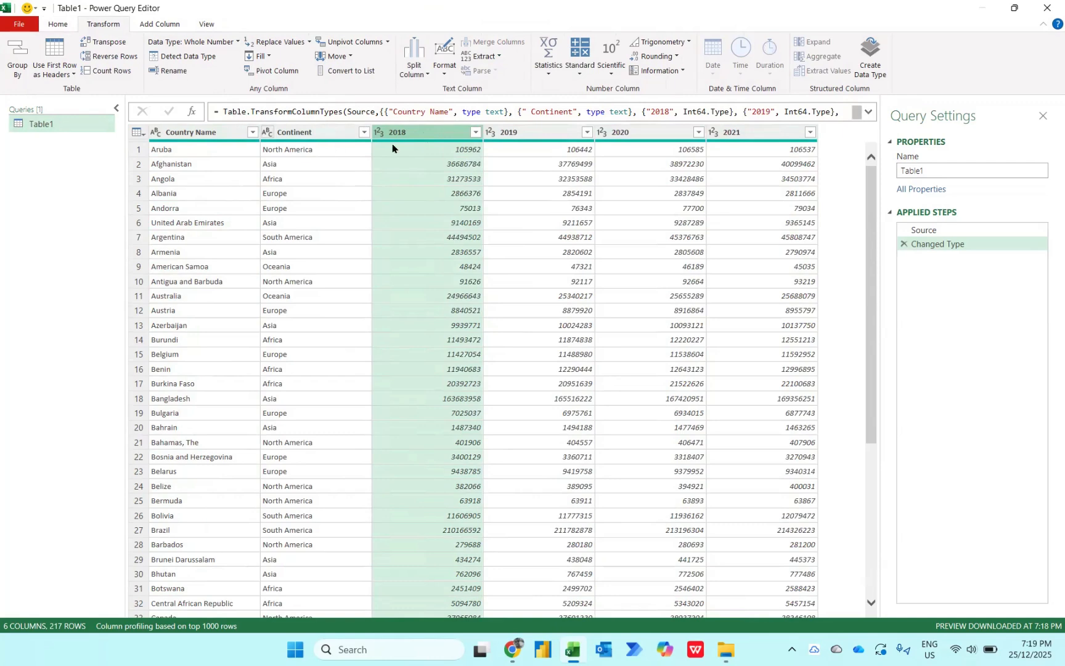
Unpivot all columns other than Country Name and Continent
left_click(191, 133)
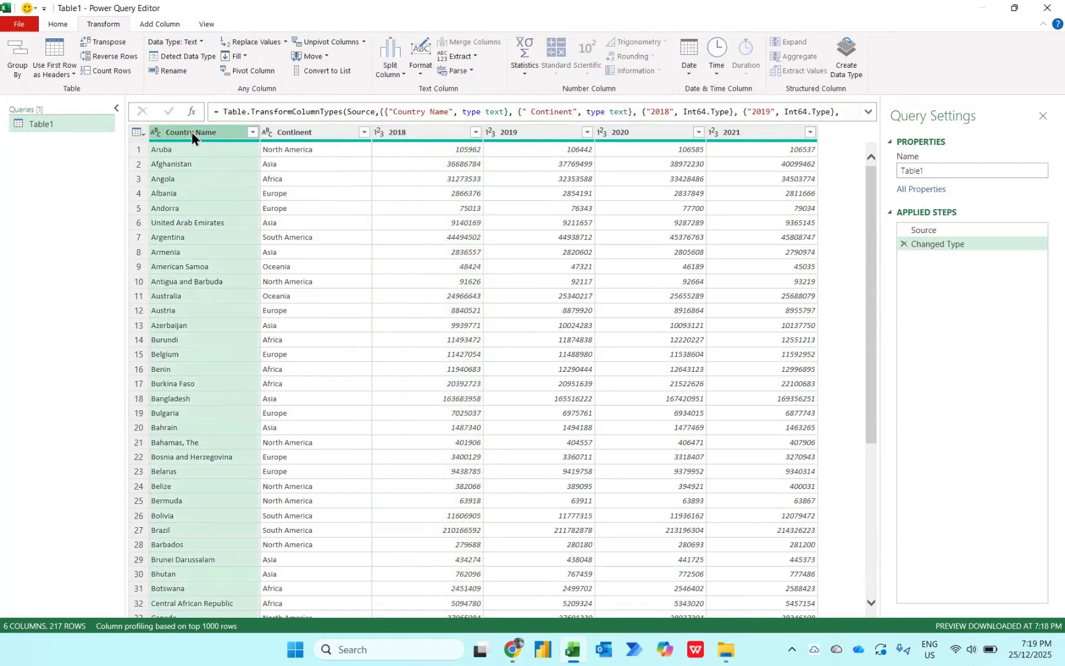
key("shift+Right")
right_click(191, 132)
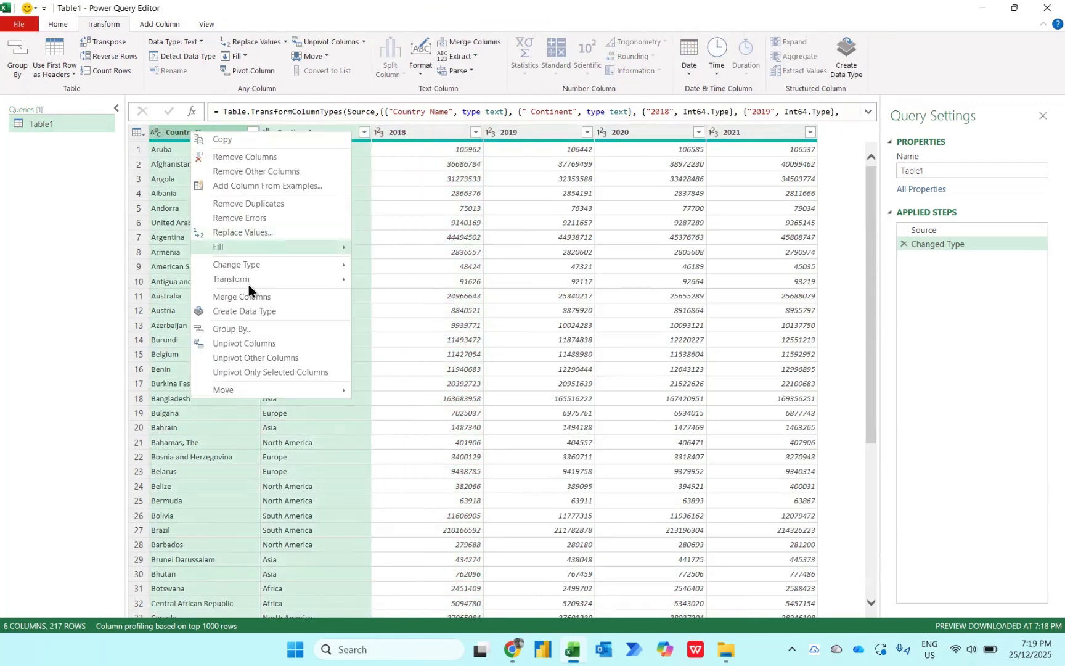
left_click(244, 359)
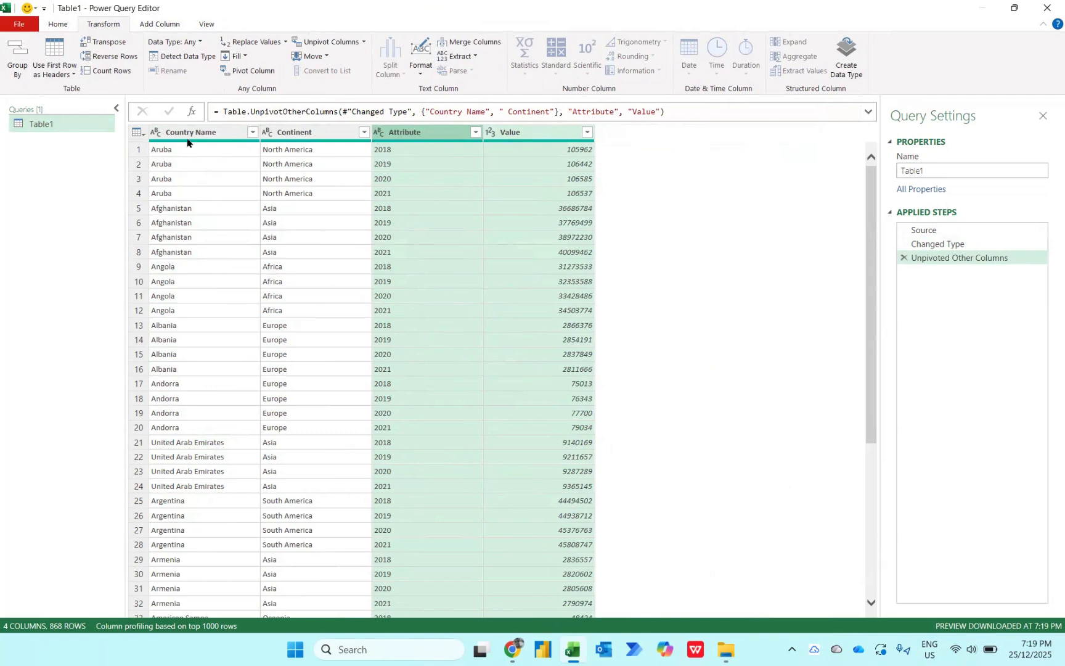
Rename the Attribute column to Year and the Value column to Population
double_click(412, 133)
type("Year")
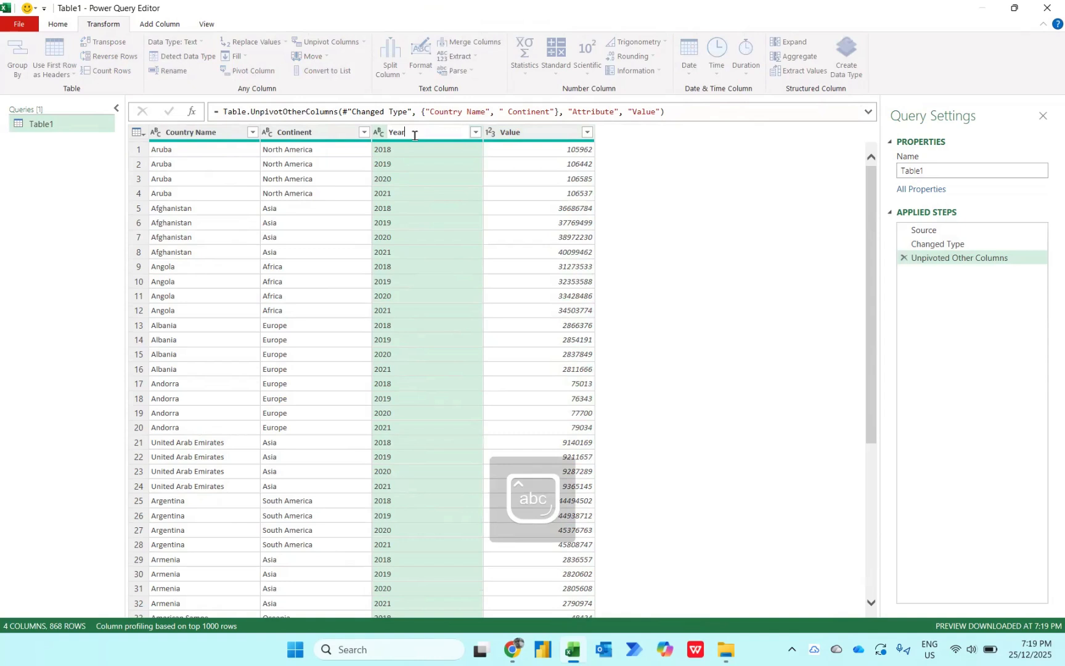
key("Return")
double_click(542, 133)
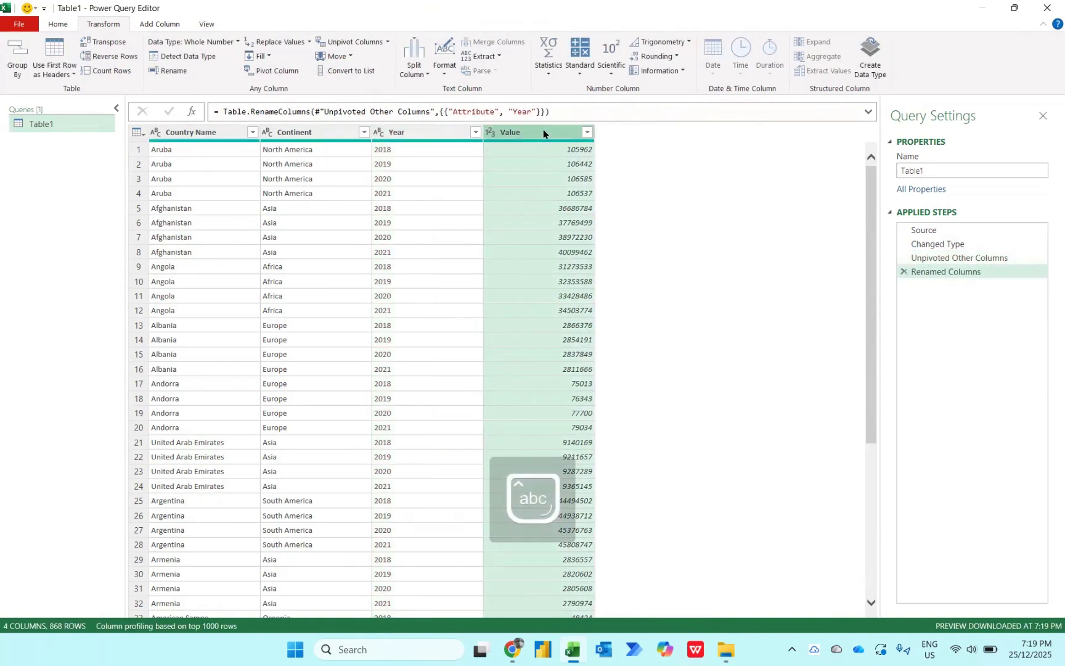
type("Pop")
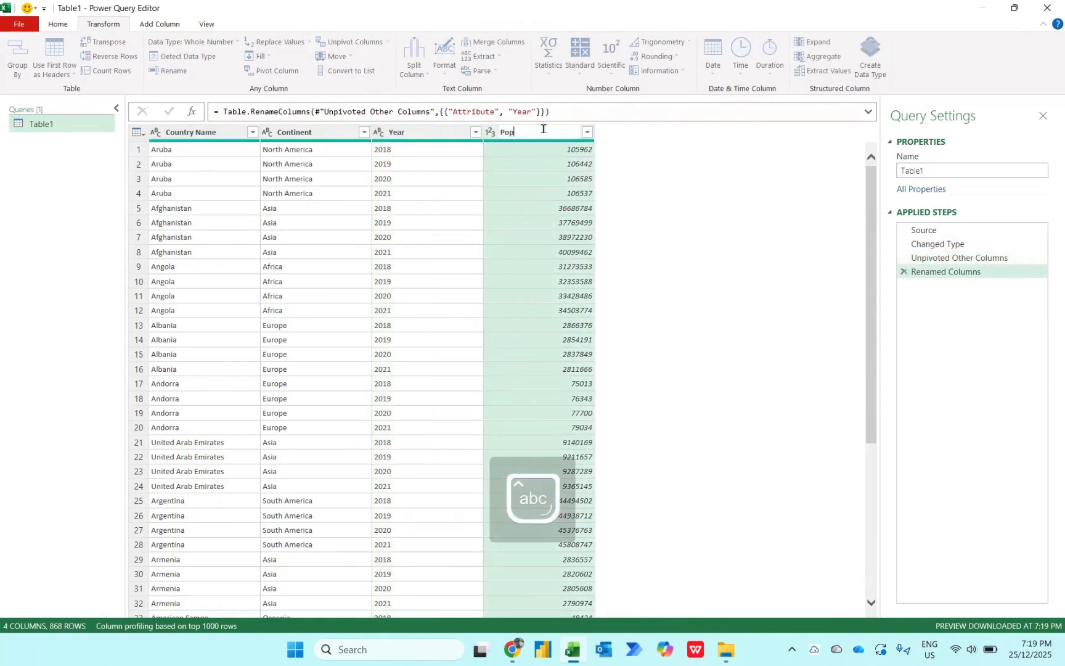
type("ulation")
key("Return")
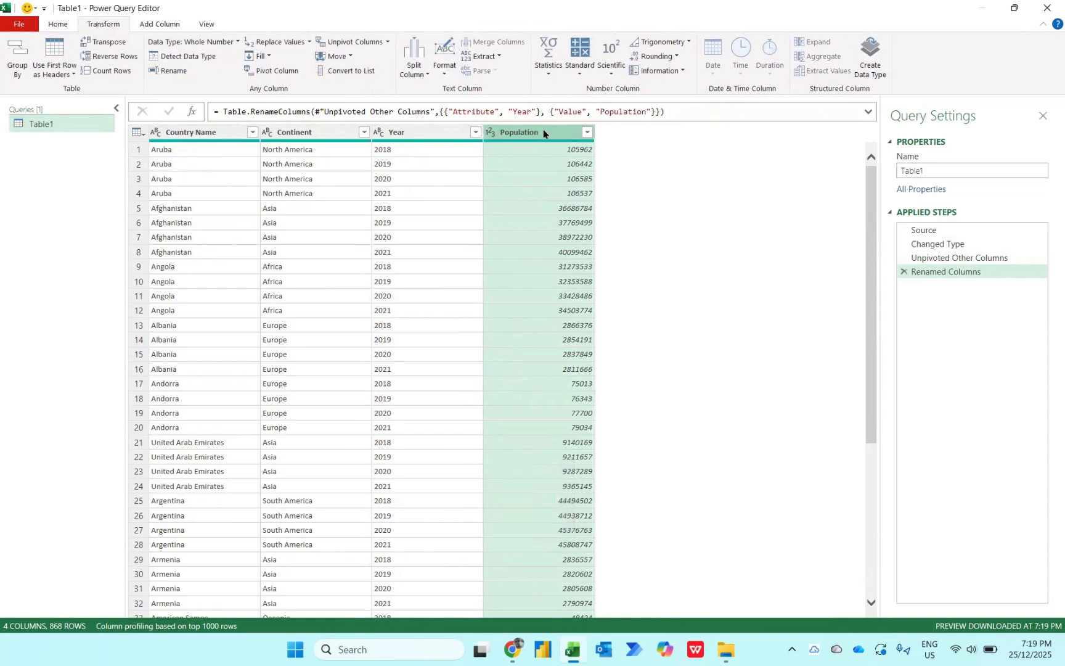
Close the query and load its result as a PivotTable report on a new worksheet
left_click(58, 23)
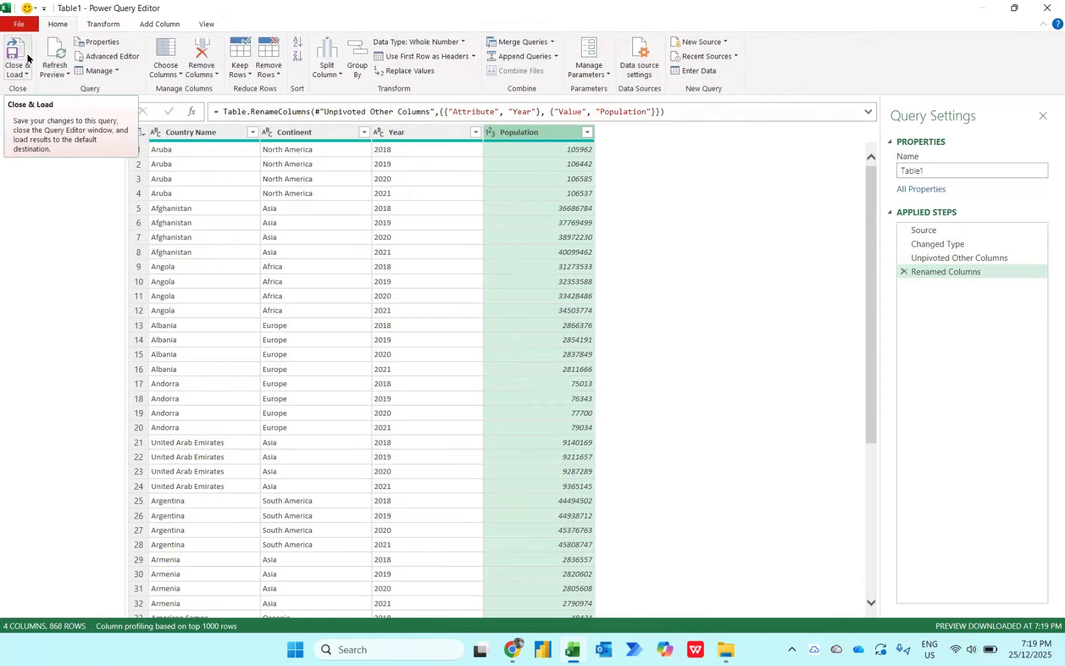
left_click(15, 73)
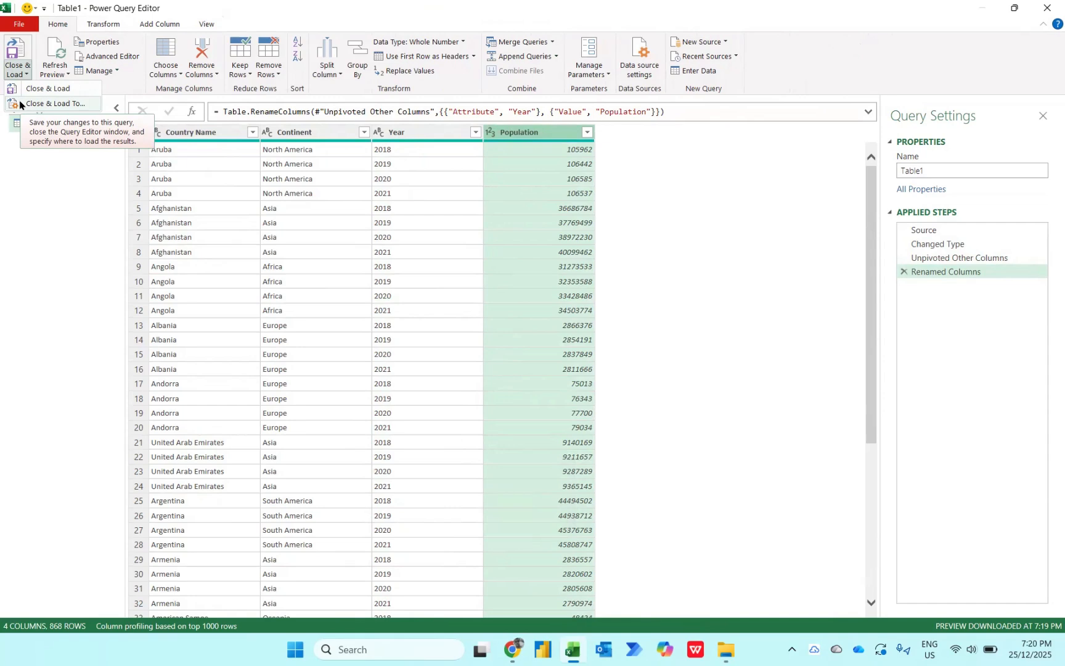
left_click(19, 103)
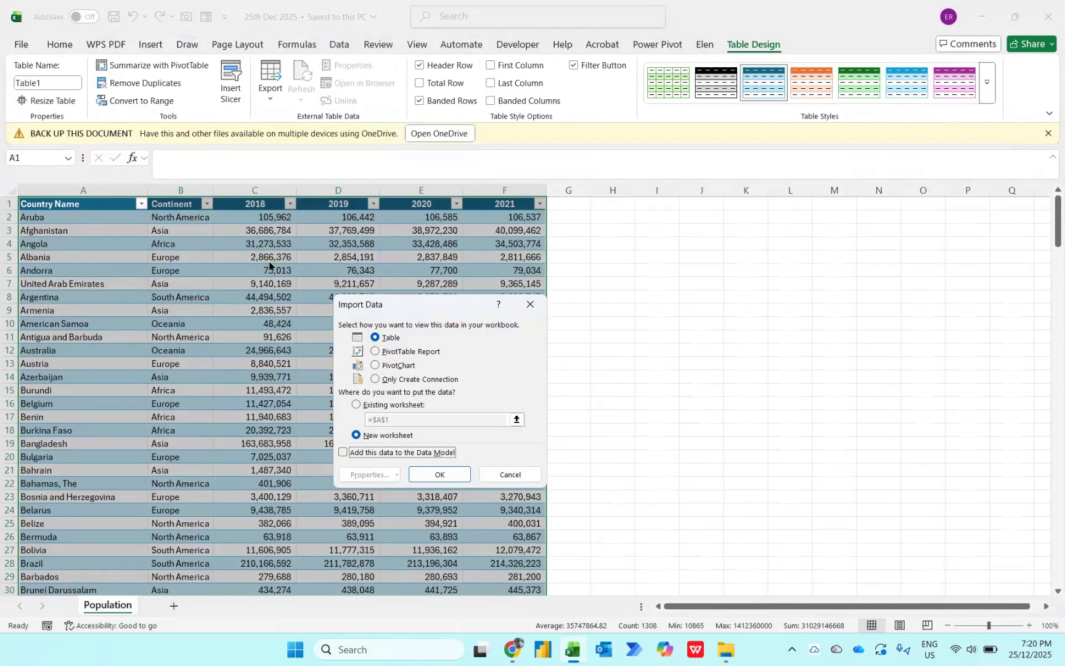
left_click(407, 352)
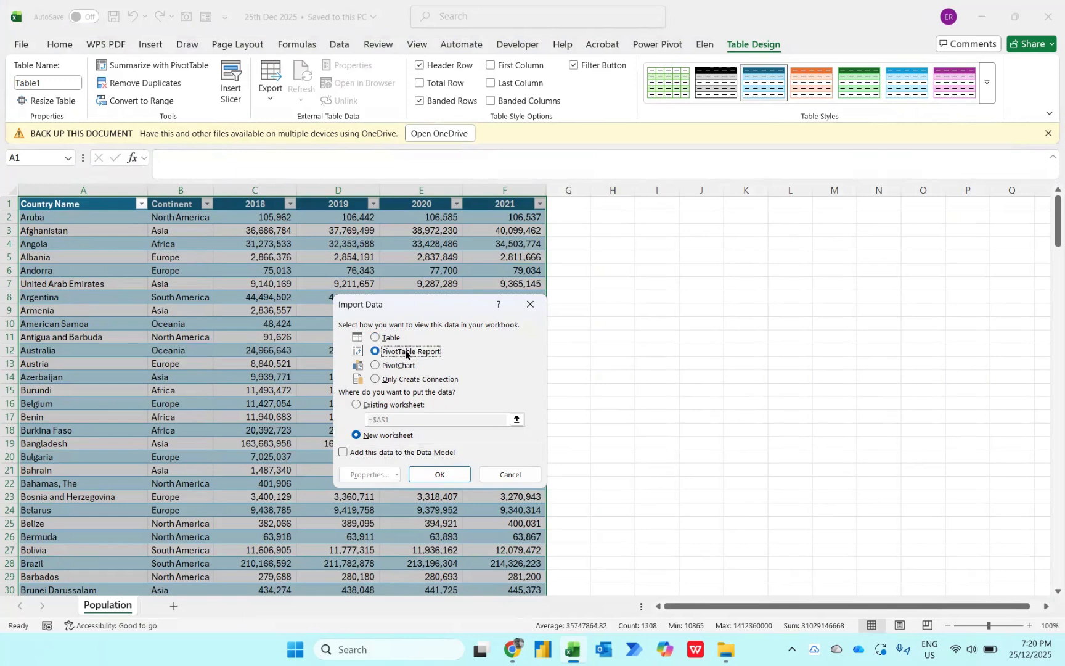
left_click(439, 474)
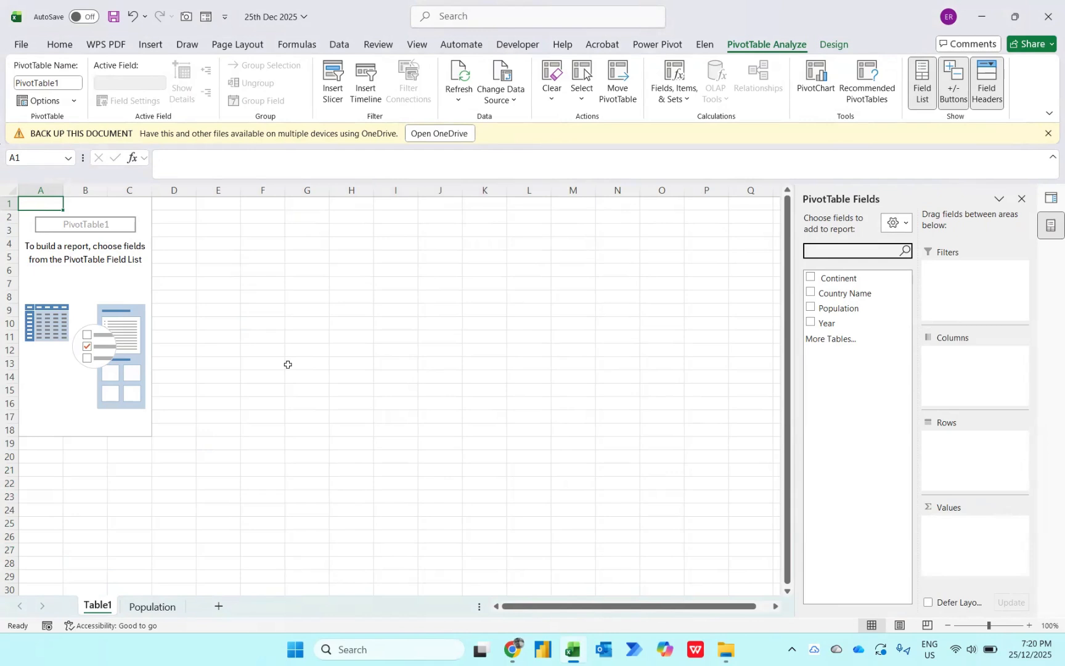
Summarize Population as the PivotTable's values and place Year across its columns
left_click(811, 308)
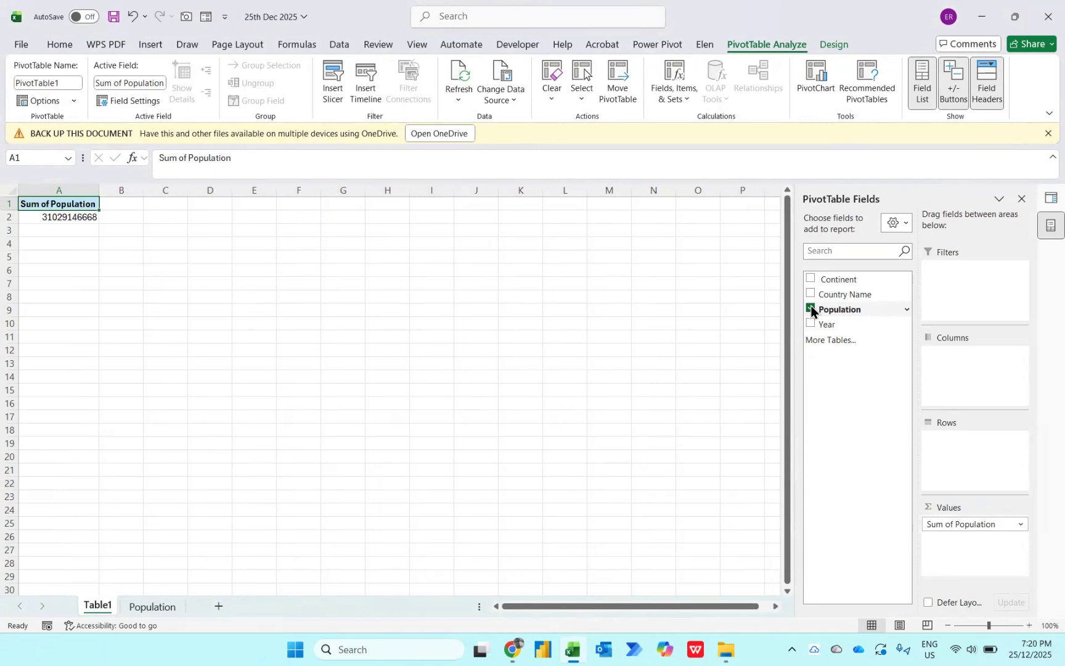
key("Down")
left_click_drag(828, 325, 953, 361)
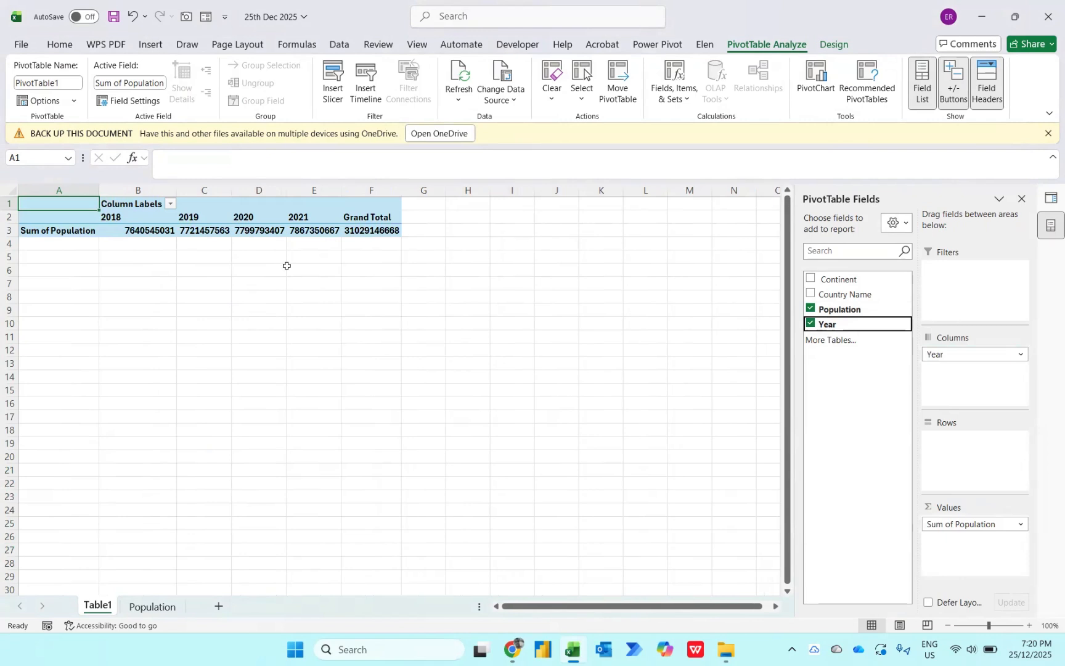
Format the population sums as Number with 0 decimal places and a thousands separator
right_click(136, 230)
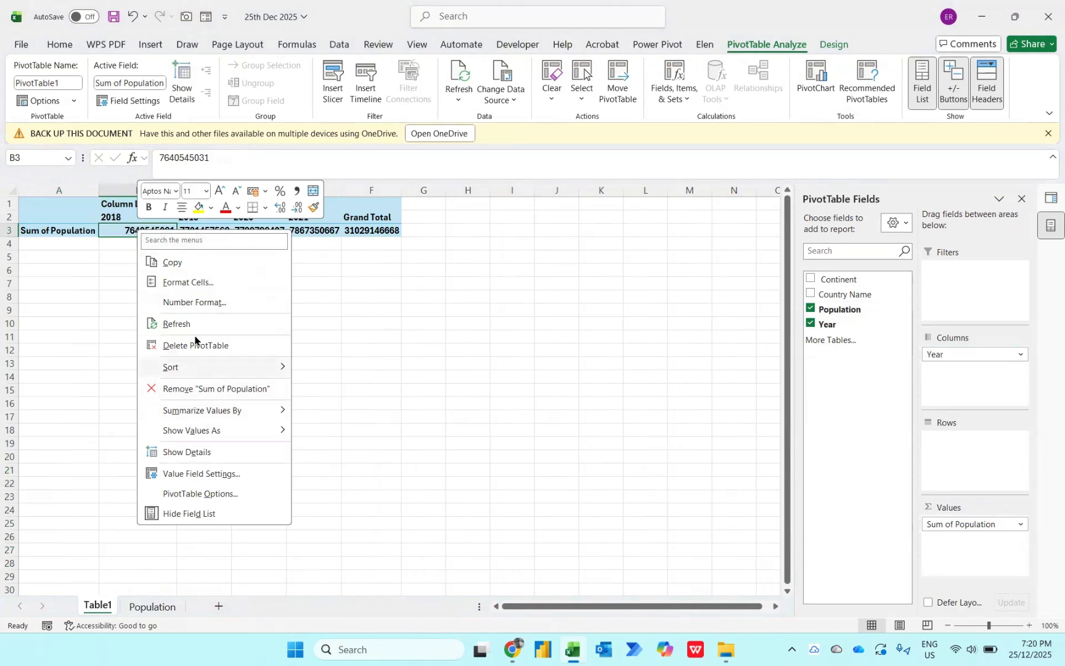
left_click(173, 307)
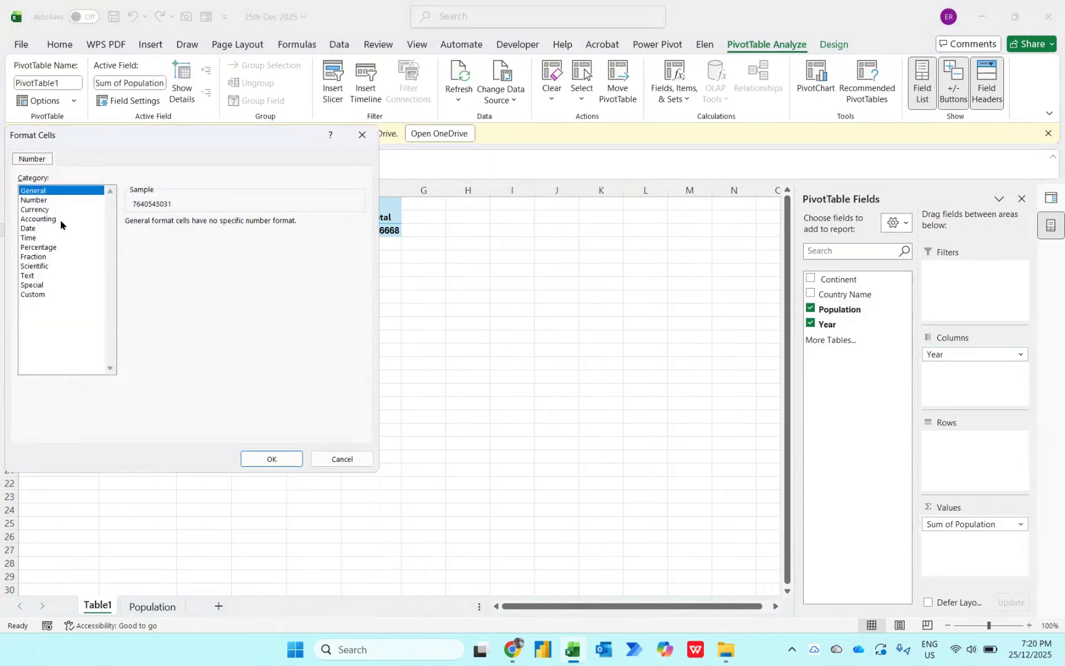
left_click(36, 201)
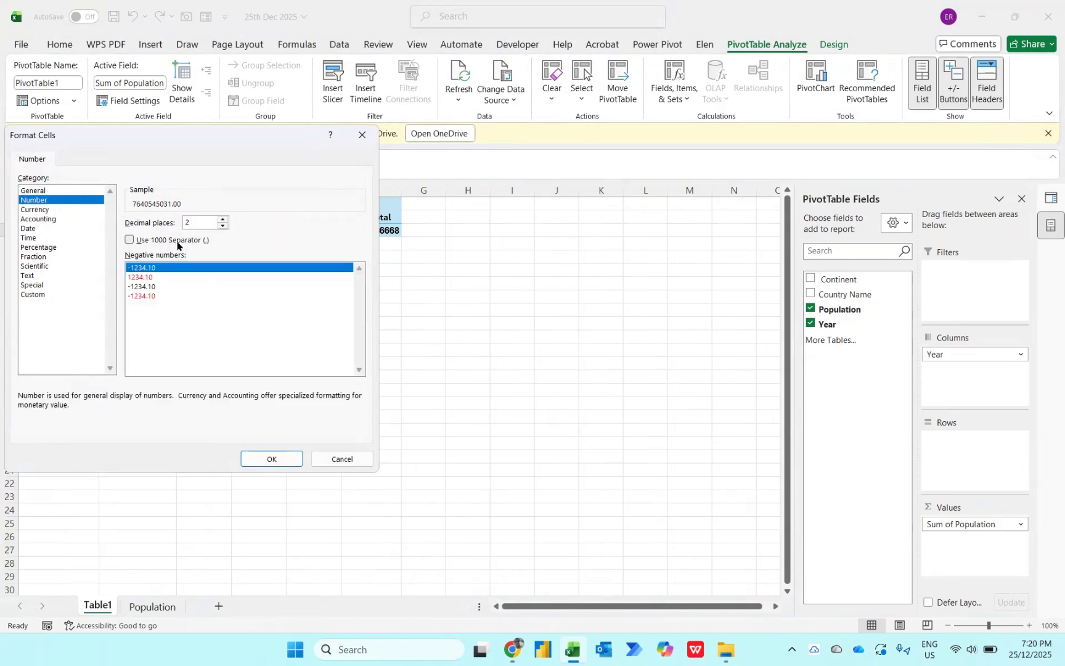
left_click(222, 220)
left_click(223, 226)
left_click(223, 226)
left_click(223, 226)
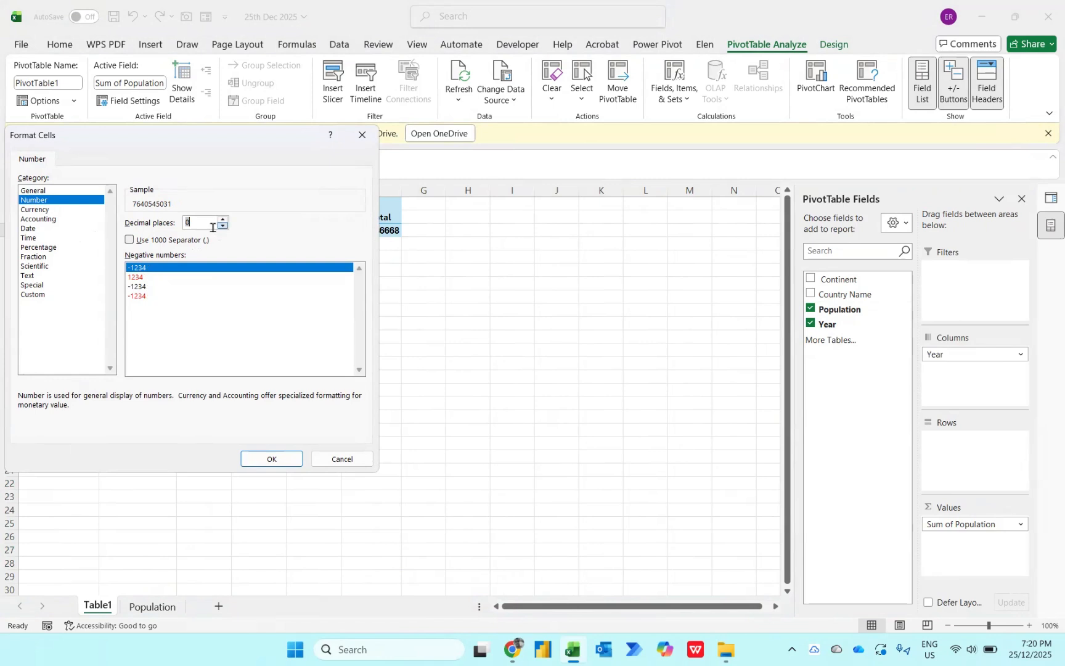
left_click(184, 240)
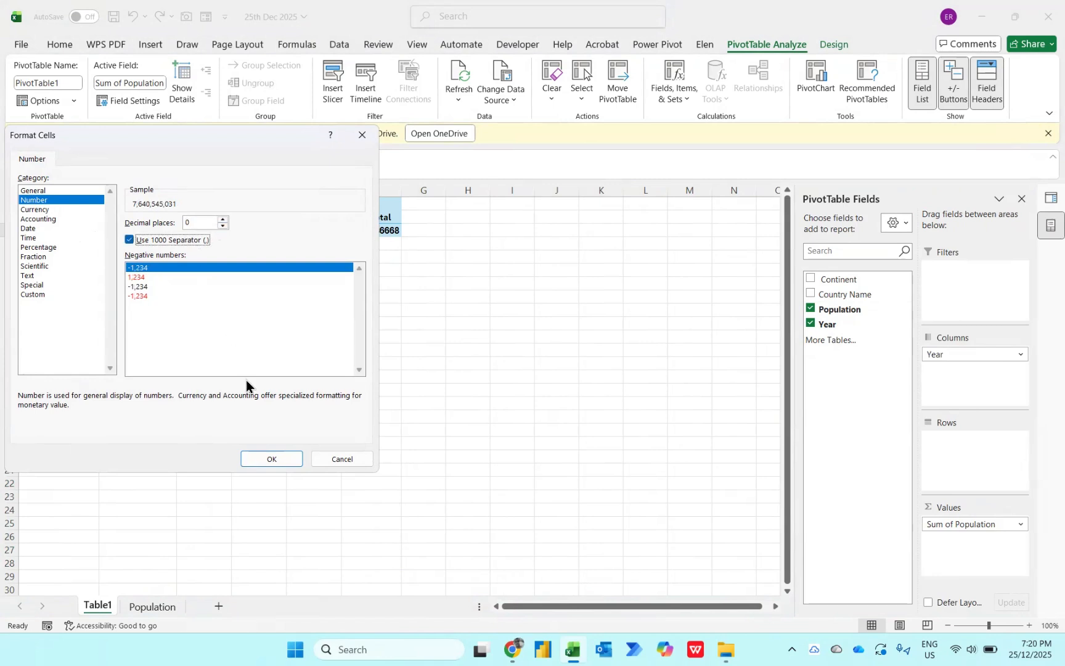
left_click(261, 459)
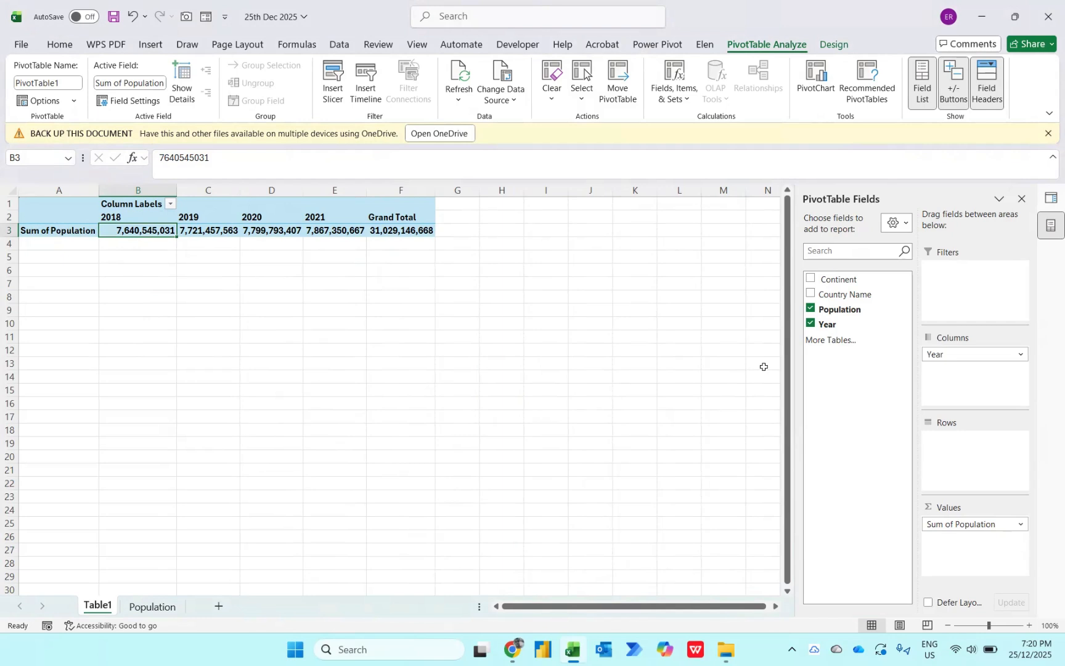
Add Population to the PivotTable's values two more times and arrange the Values field in rows instead of columns
left_click_drag(839, 309, 958, 551)
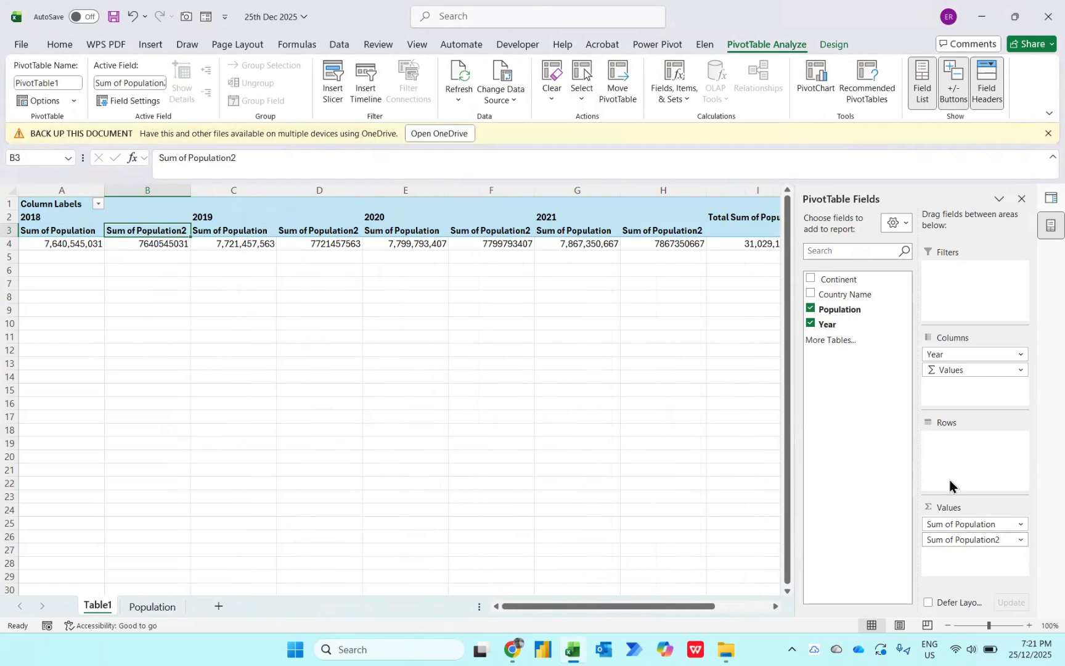
left_click_drag(954, 373, 972, 456)
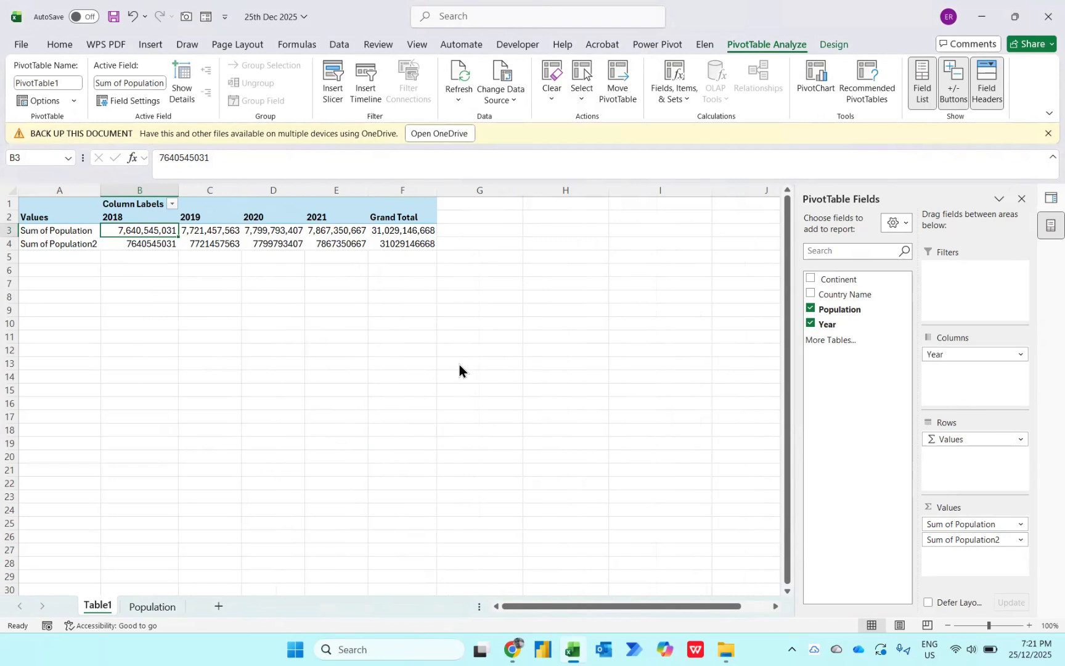
left_click_drag(829, 325, 946, 544)
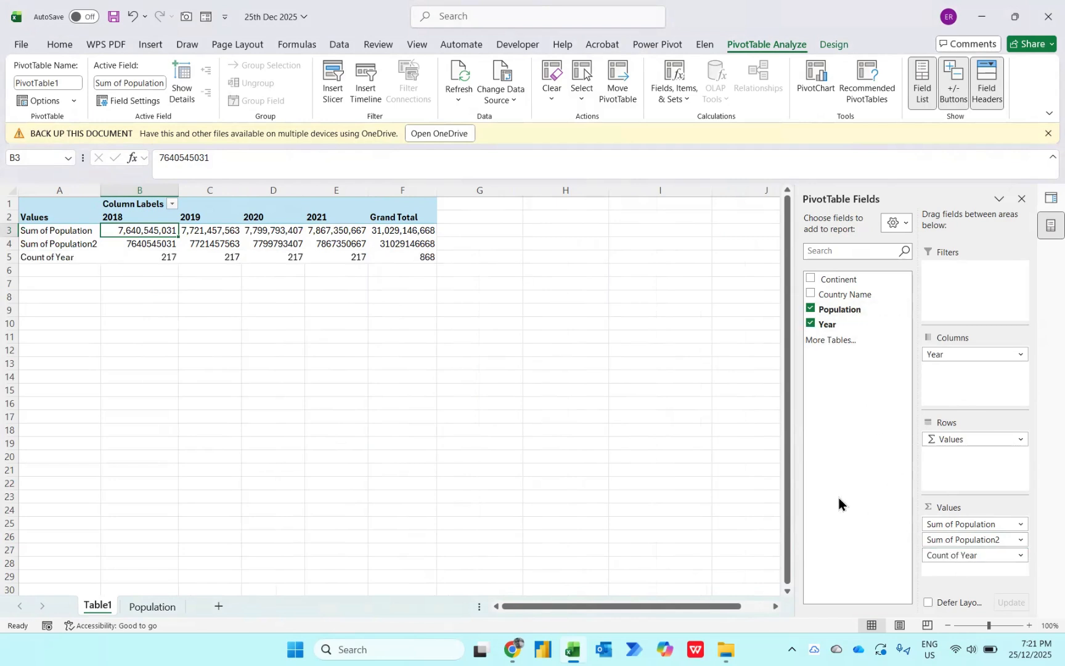
left_click_drag(956, 562, 856, 367)
left_click_drag(844, 311, 952, 551)
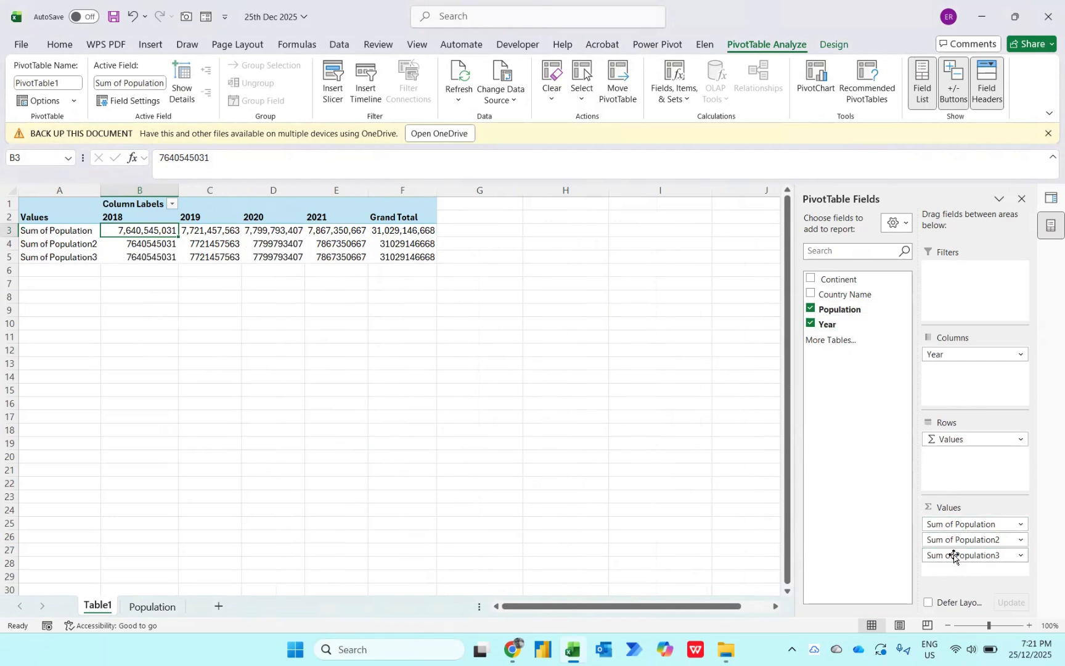
Show the Sum of Population2 values as % Difference From, with Year as base field and (previous) as base item
key("Right")
key("Right")
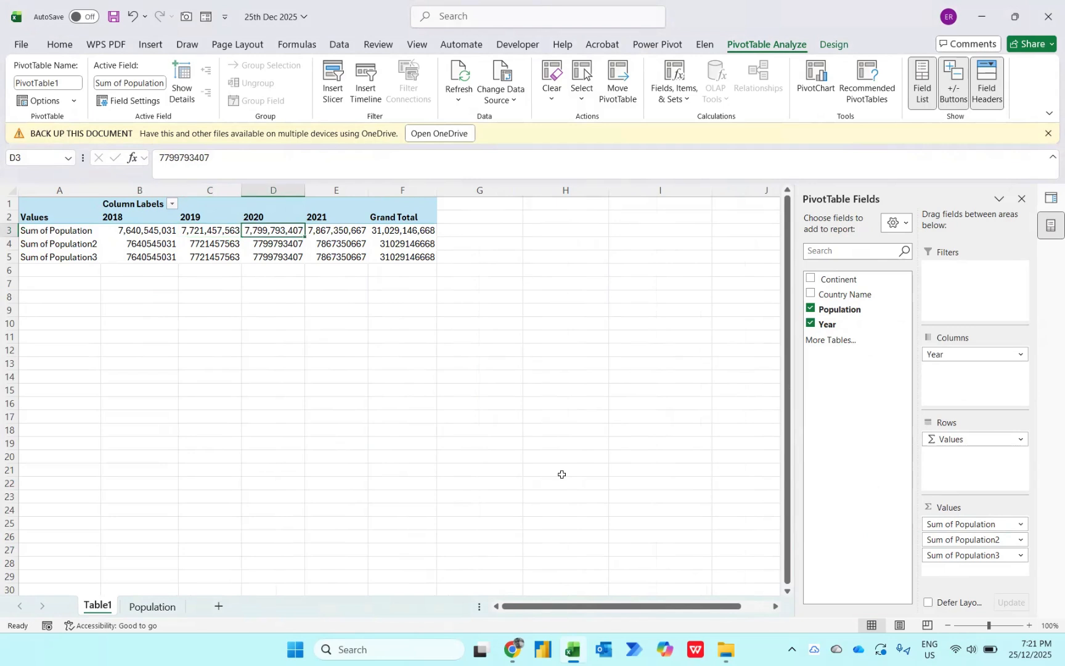
key("Down")
key("Left")
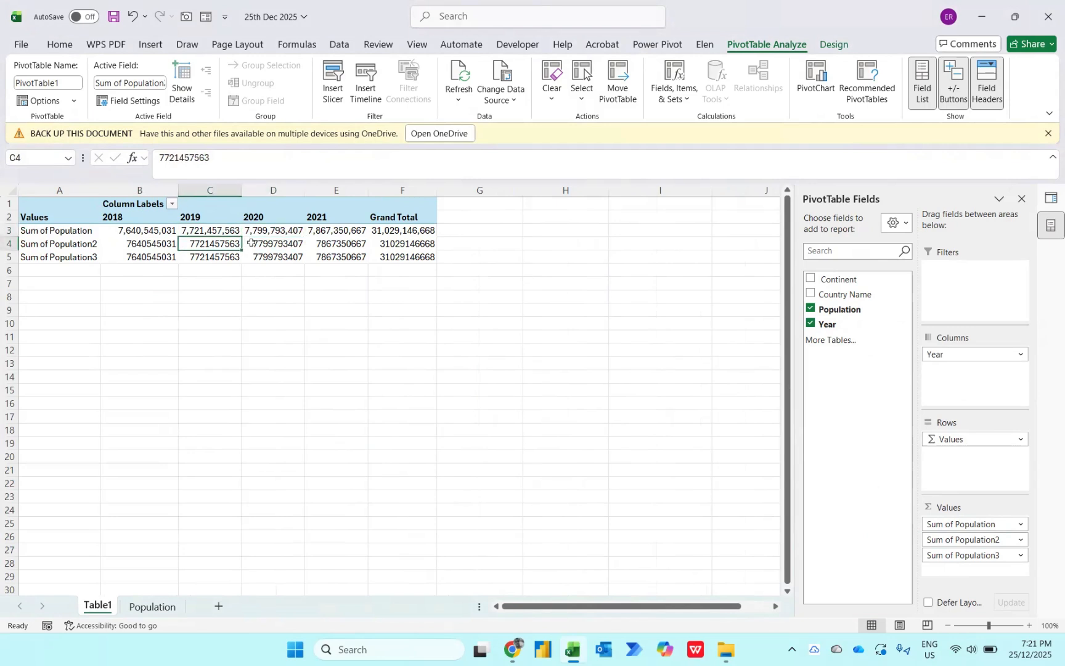
mouse_move(223, 241)
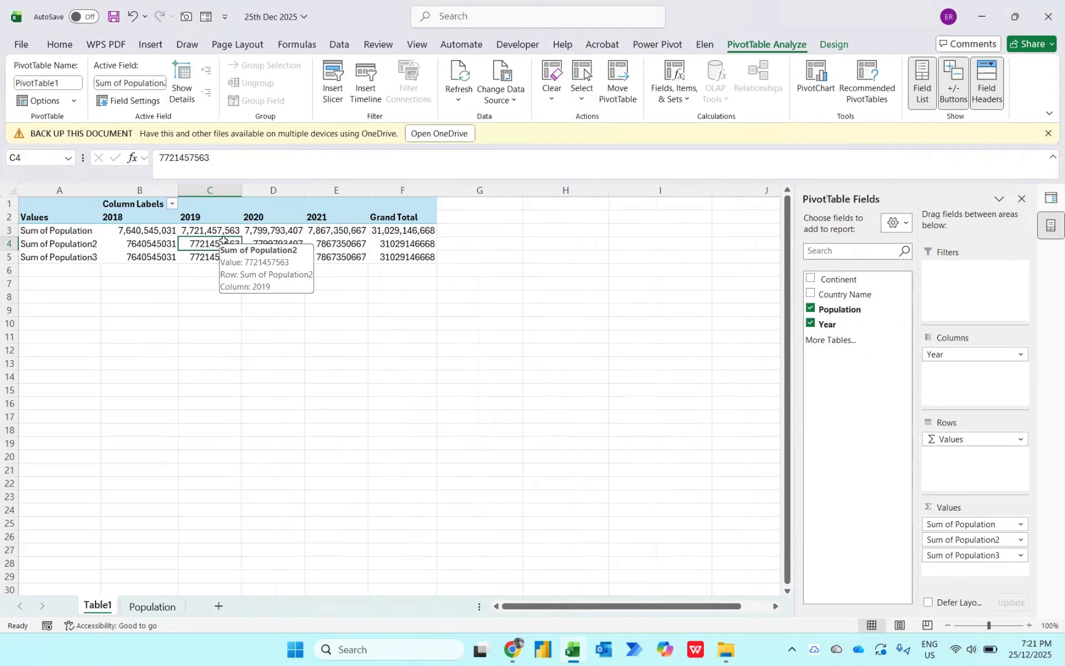
right_click(225, 245)
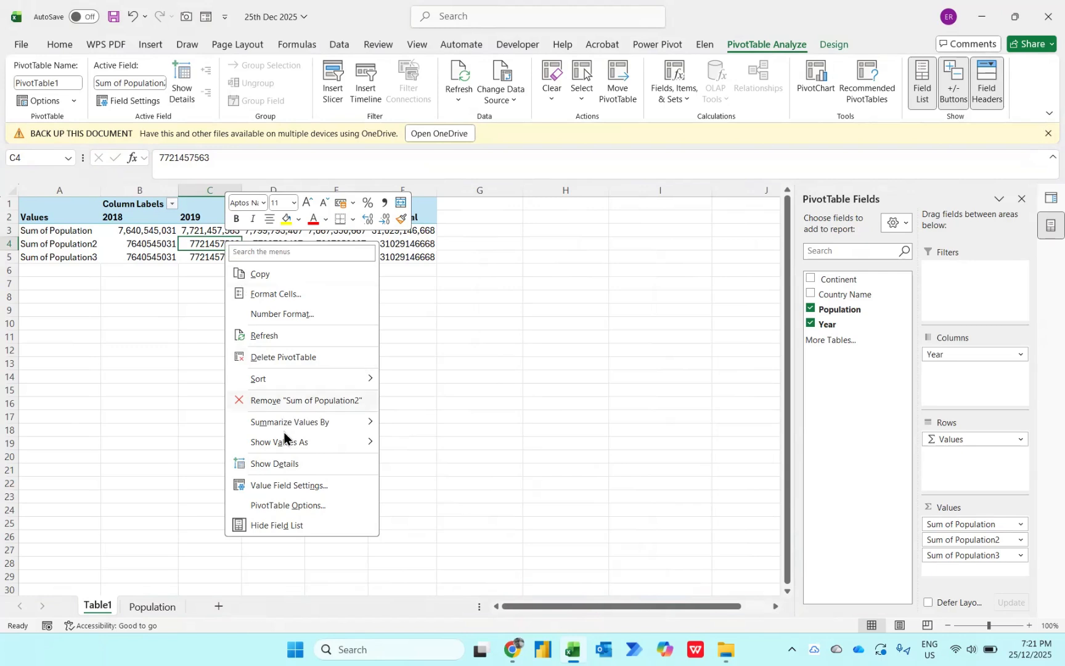
mouse_move(280, 450)
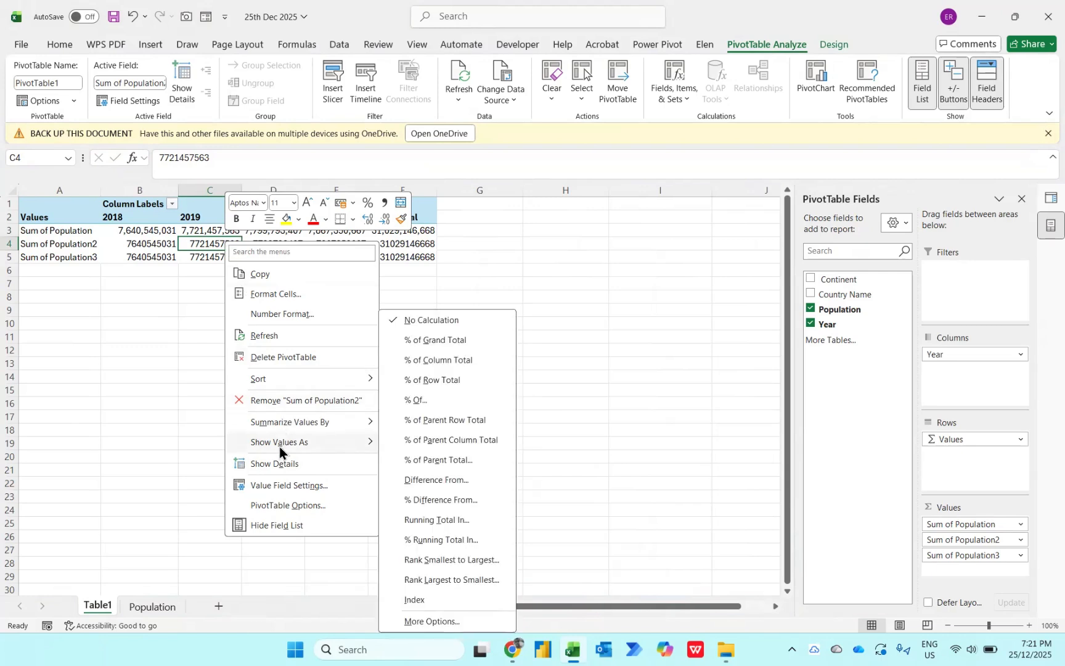
left_click(423, 500)
left_click(398, 431)
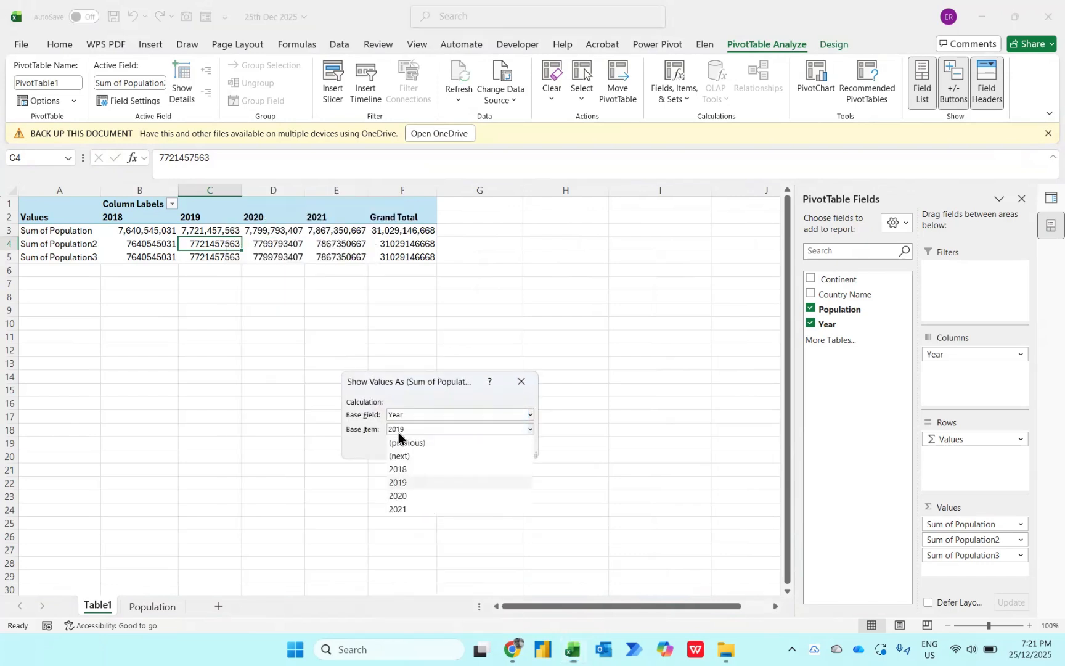
left_click(400, 442)
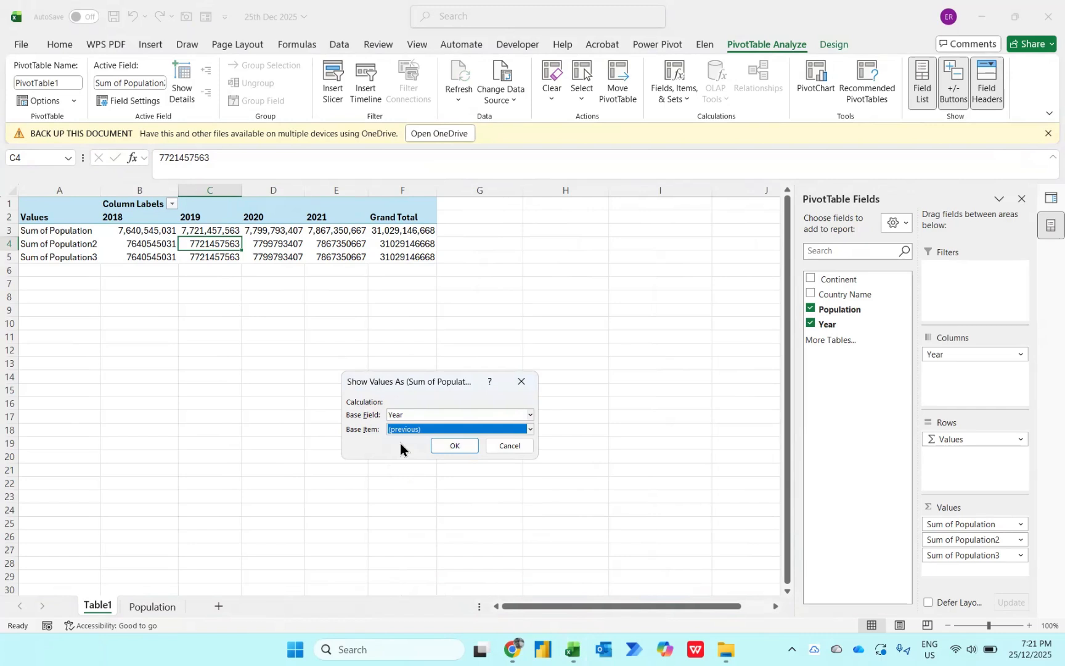
left_click(449, 446)
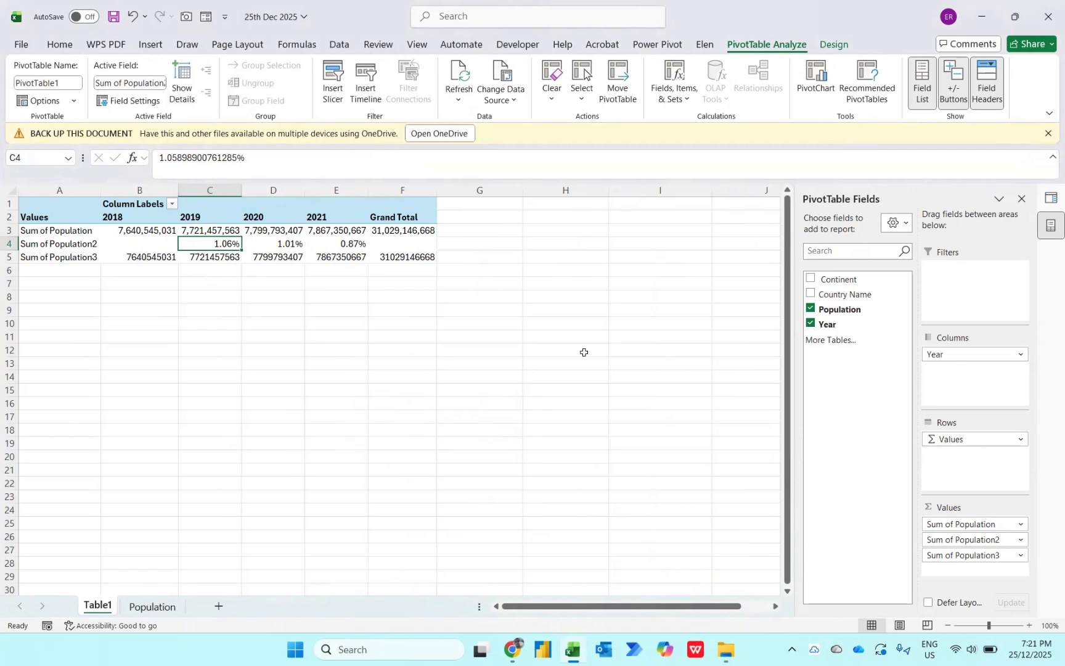
Move Sum of Population3 above Sum of Population2 and show its values as Difference From the (previous) Year
left_click_drag(943, 557, 963, 534)
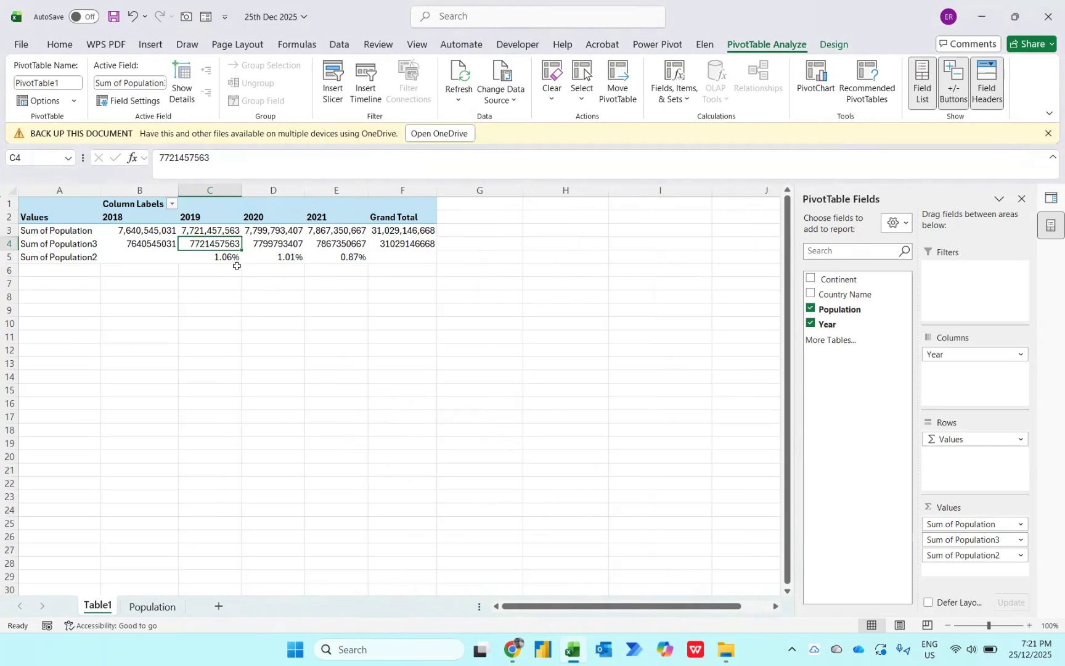
right_click(211, 244)
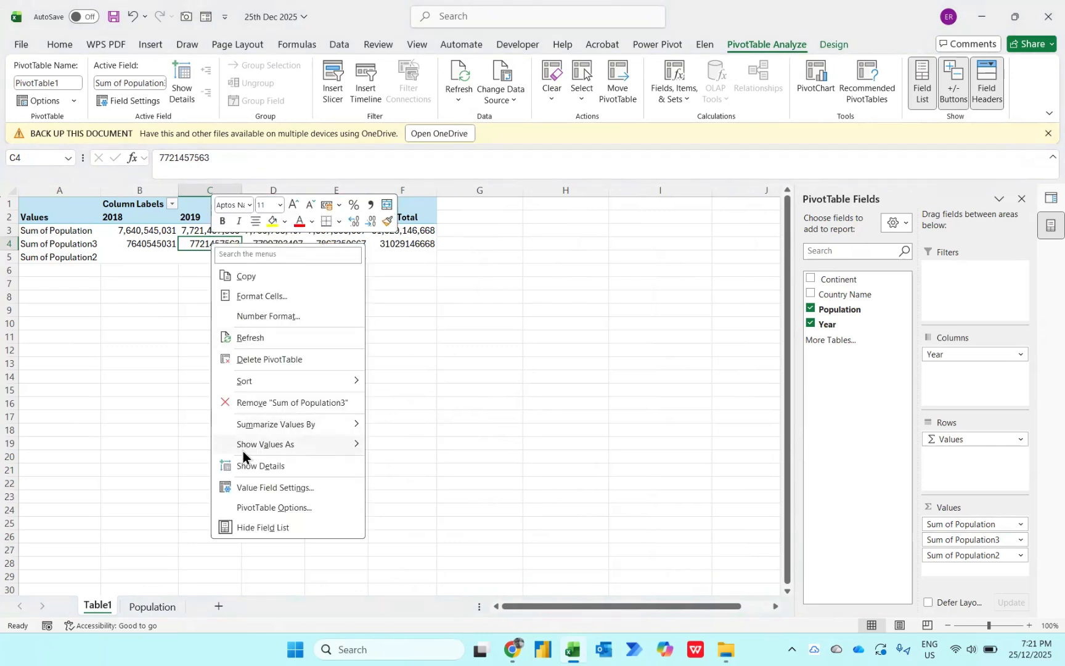
mouse_move(243, 450)
left_click(400, 485)
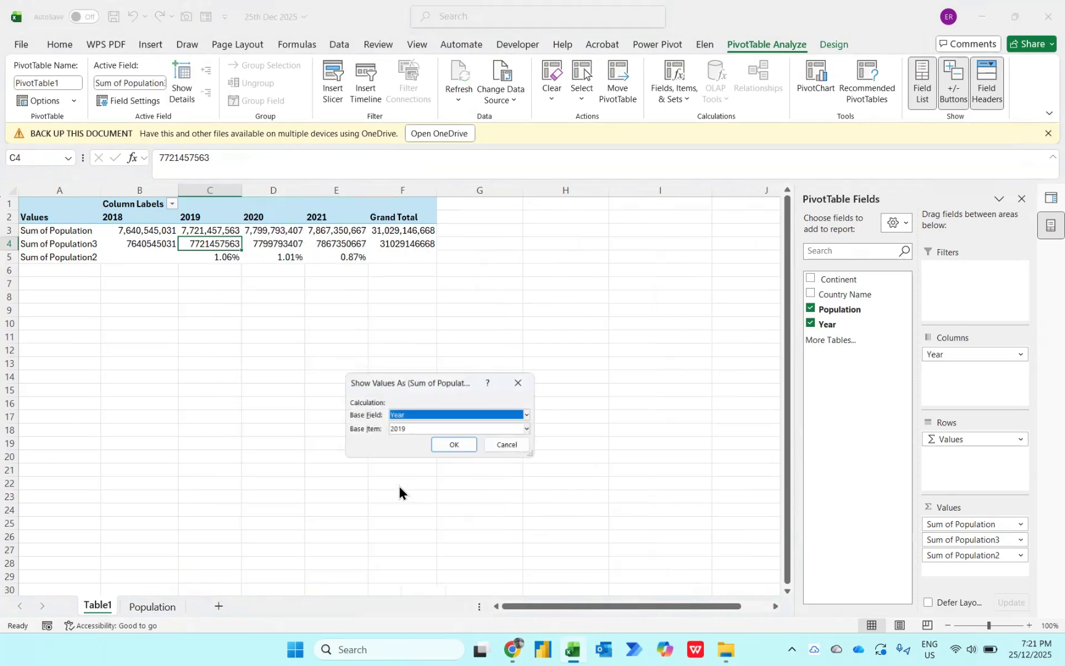
left_click(401, 430)
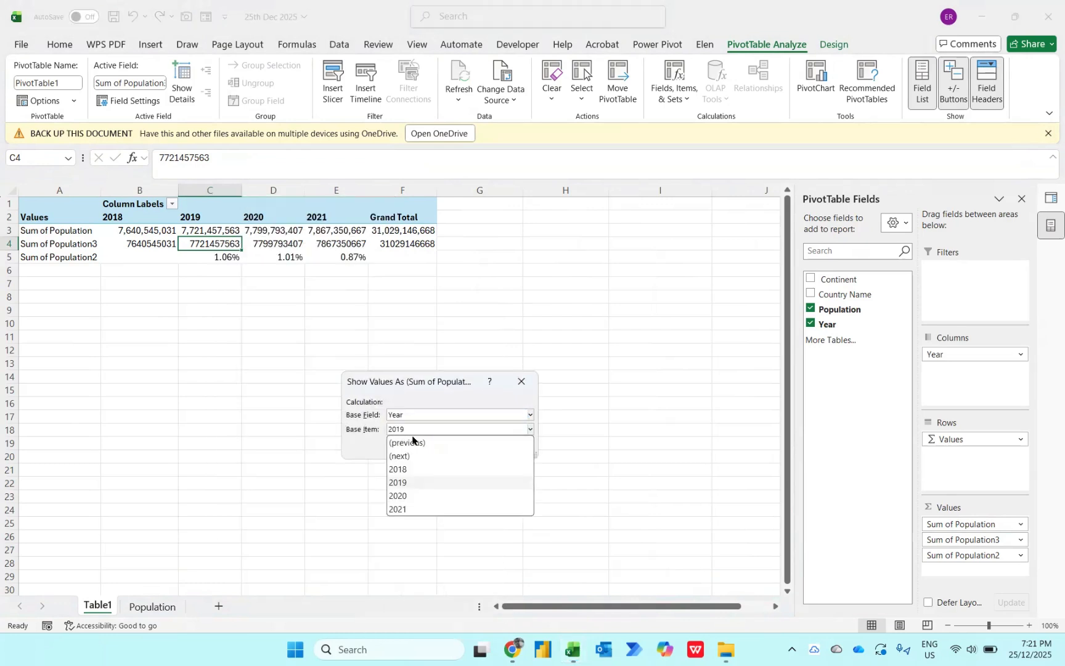
left_click(408, 442)
left_click(447, 445)
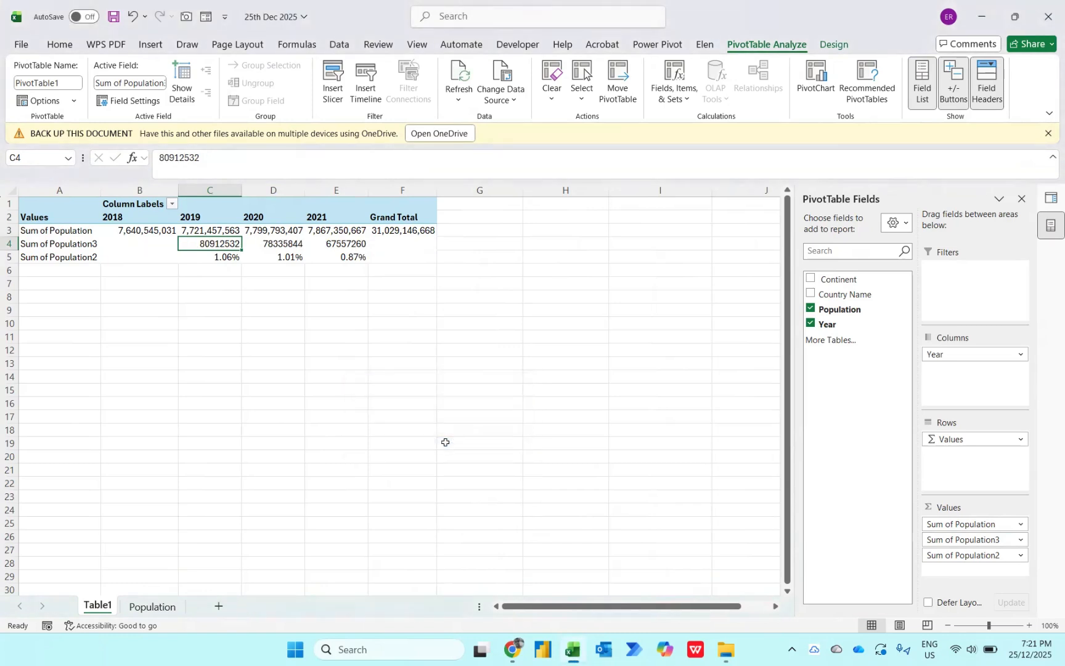
Format the Sum of Population3 values as Number with 0 decimal places and a thousands separator
key("Down")
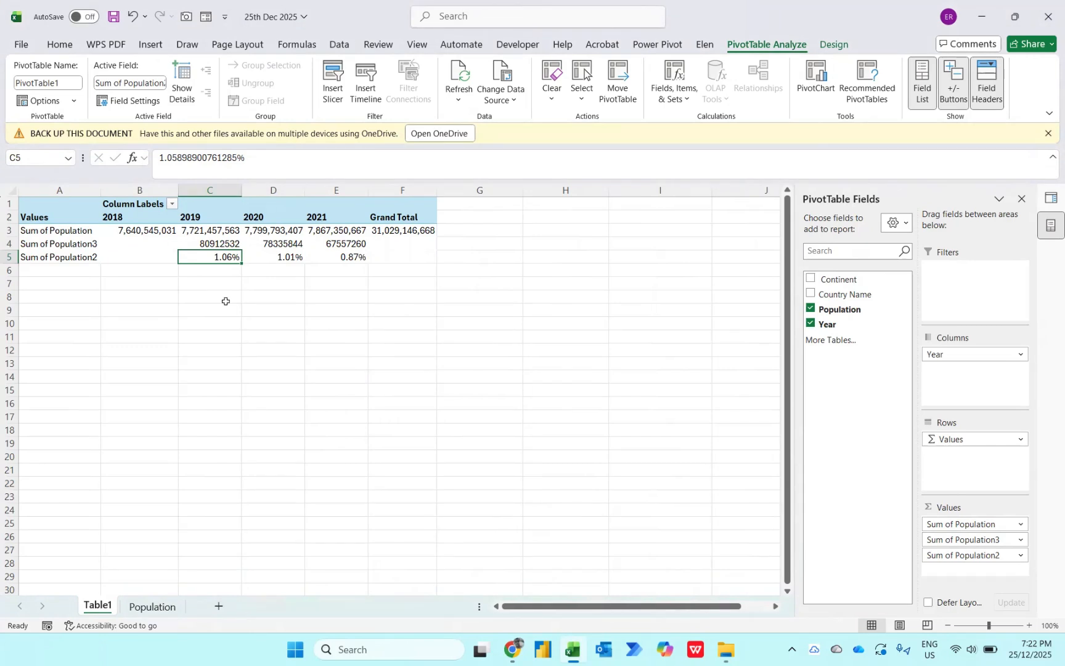
key("Up")
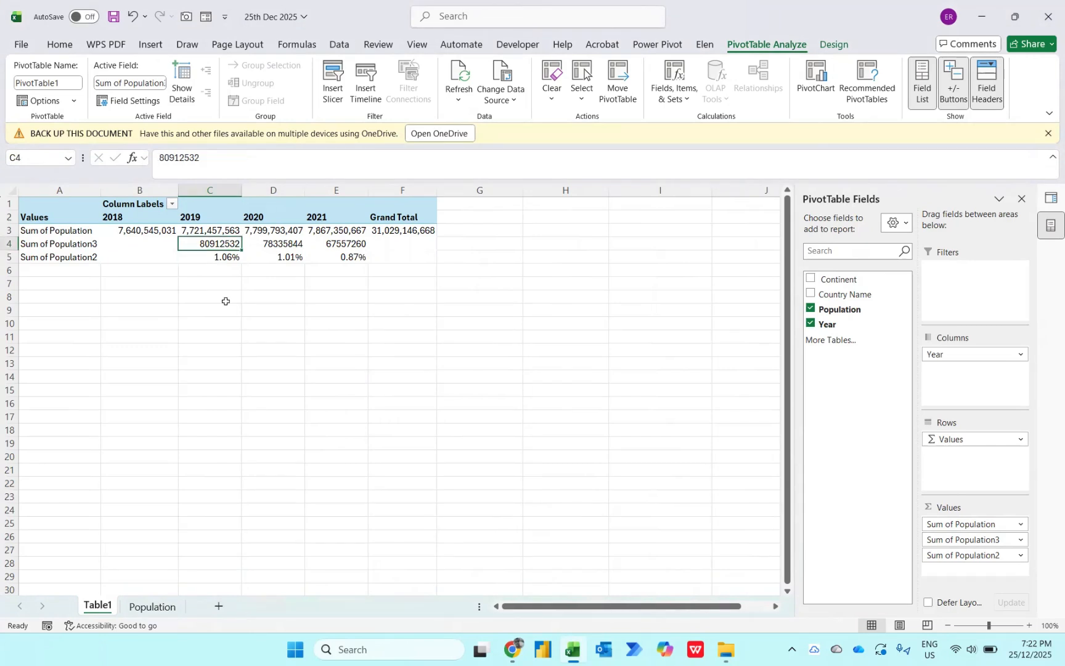
right_click(207, 242)
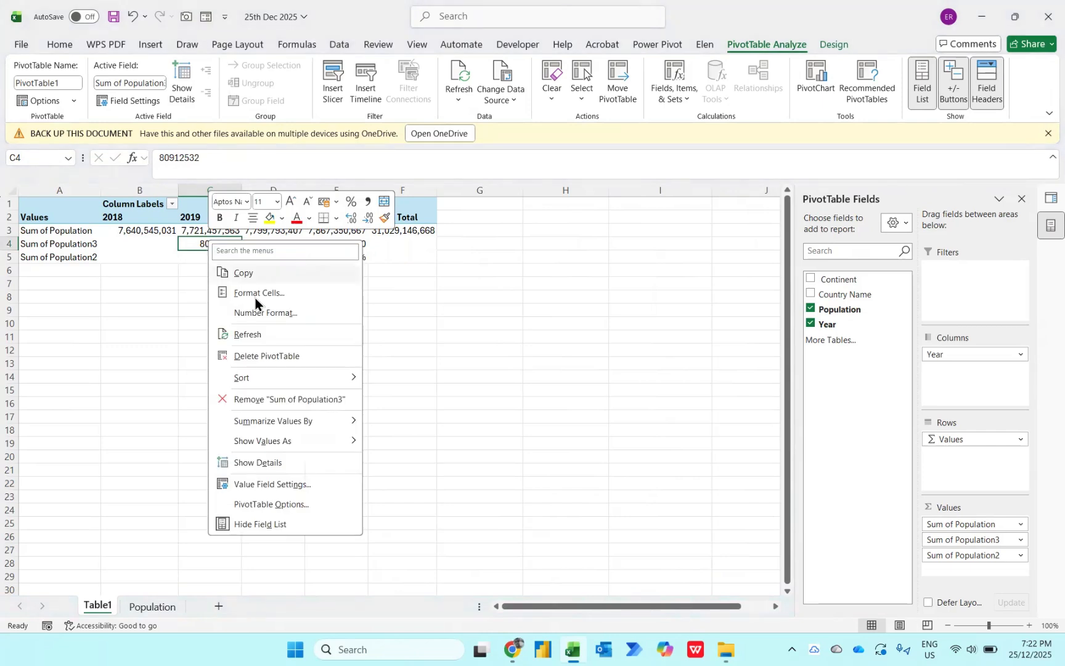
left_click(257, 306)
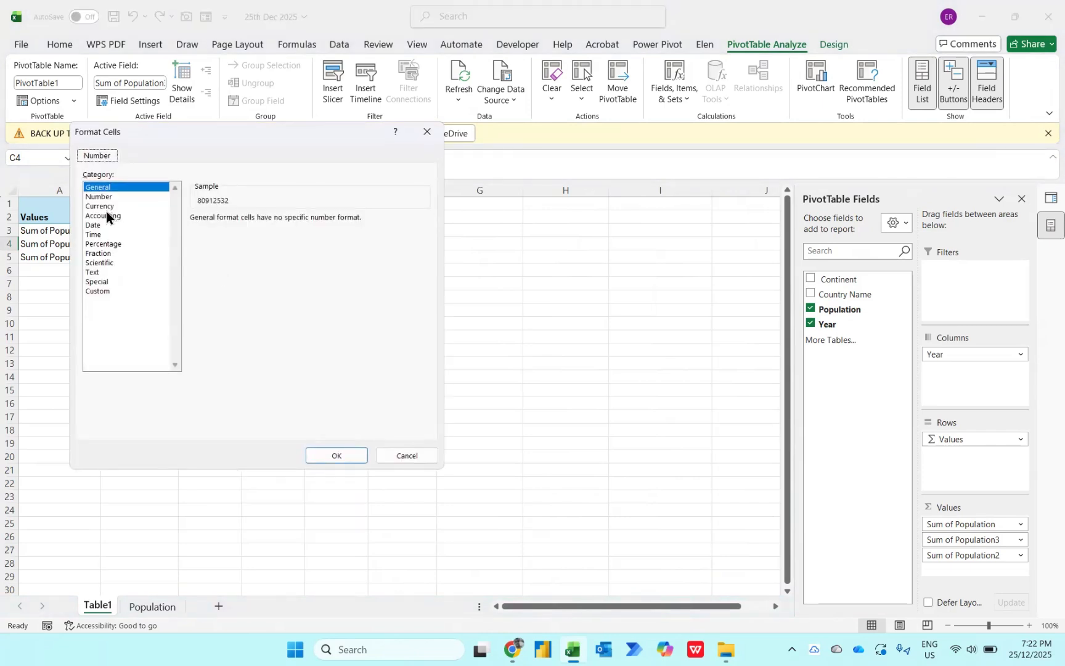
left_click(102, 198)
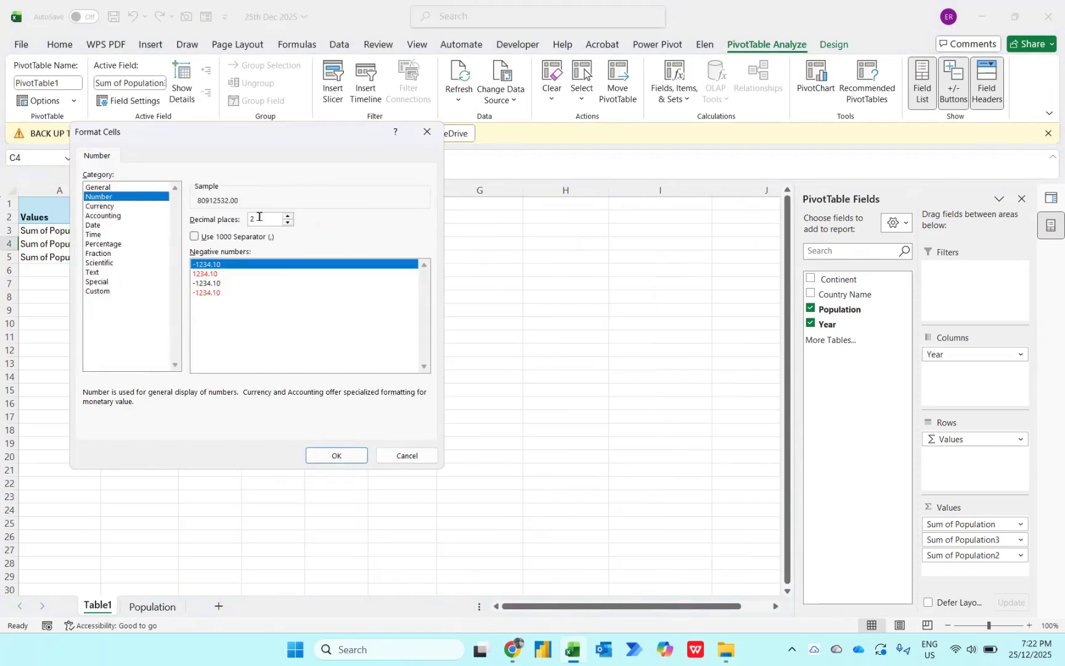
left_click(259, 217)
key("BackSpace")
left_click(193, 239)
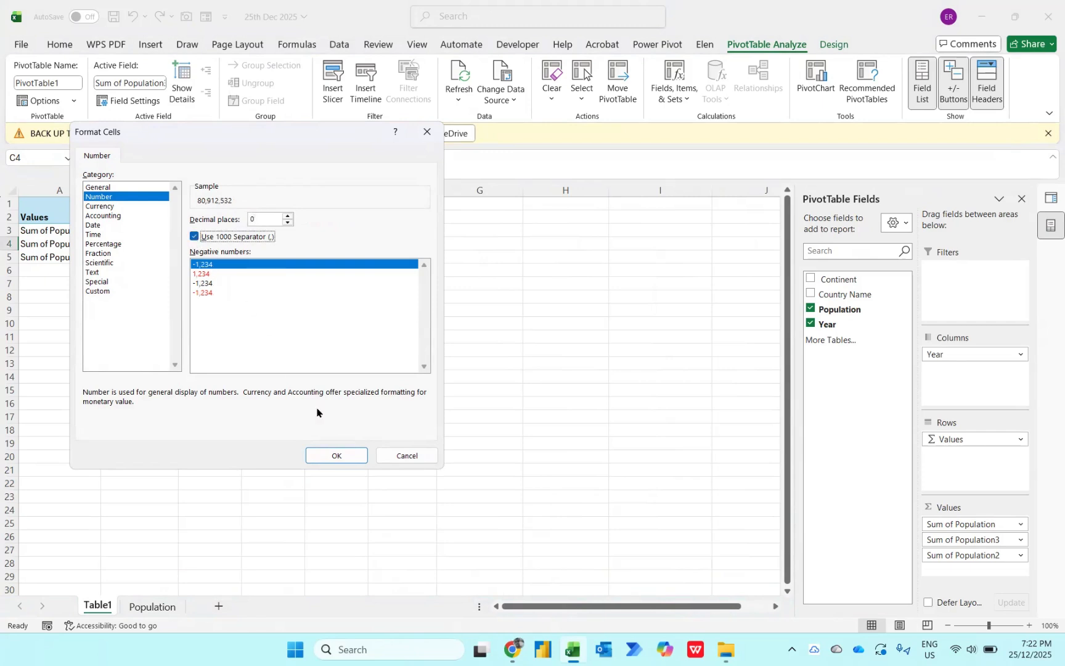
left_click(337, 455)
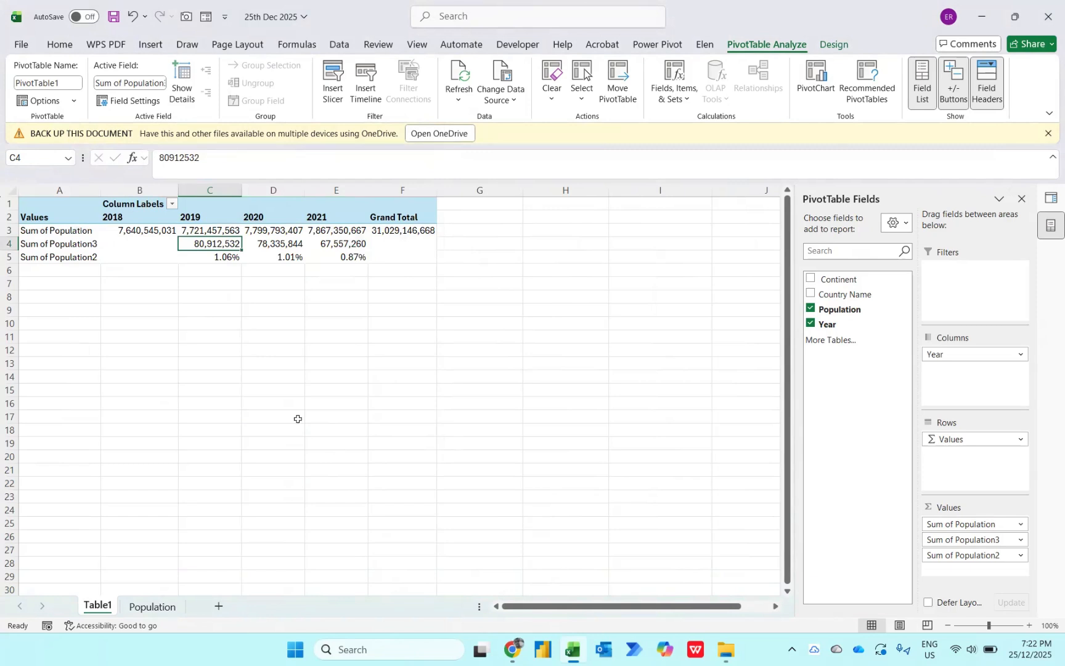
Apply the directional icon set with green, yellow and red triangles to the 2019 Sum of Population3 value in C4
key("Up")
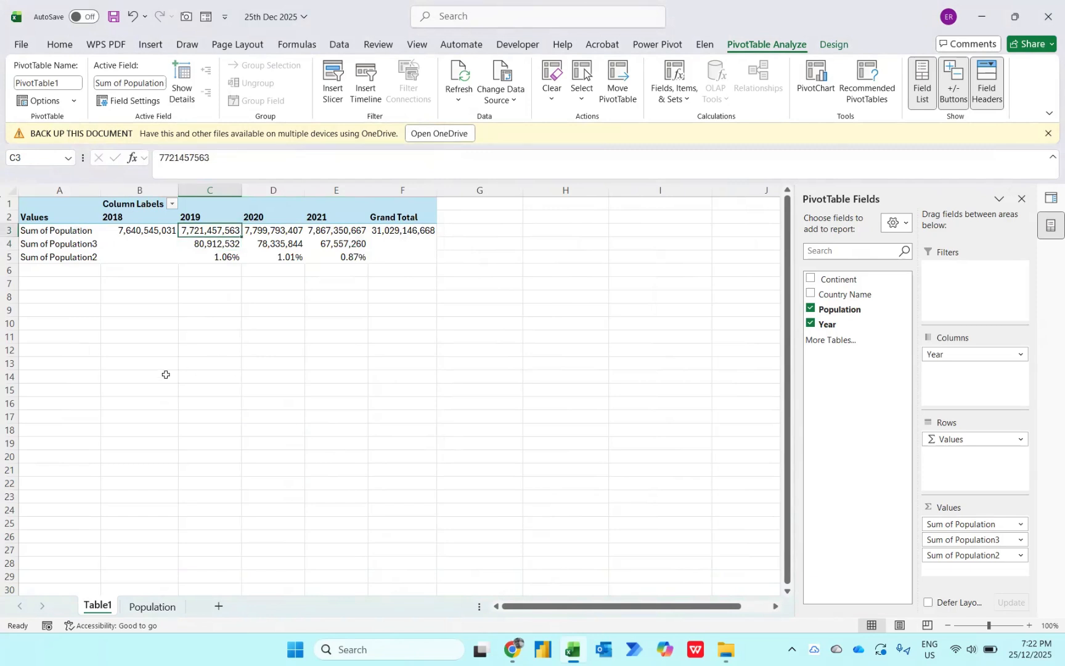
key("Right")
key("Down")
key("Right")
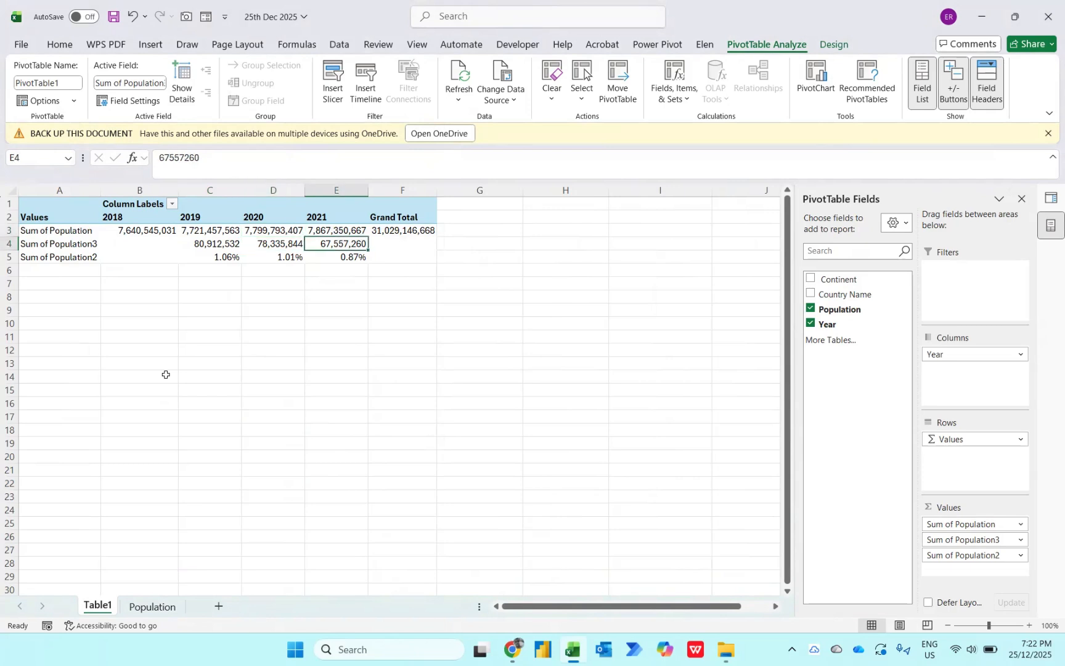
key("Left")
key("Left")
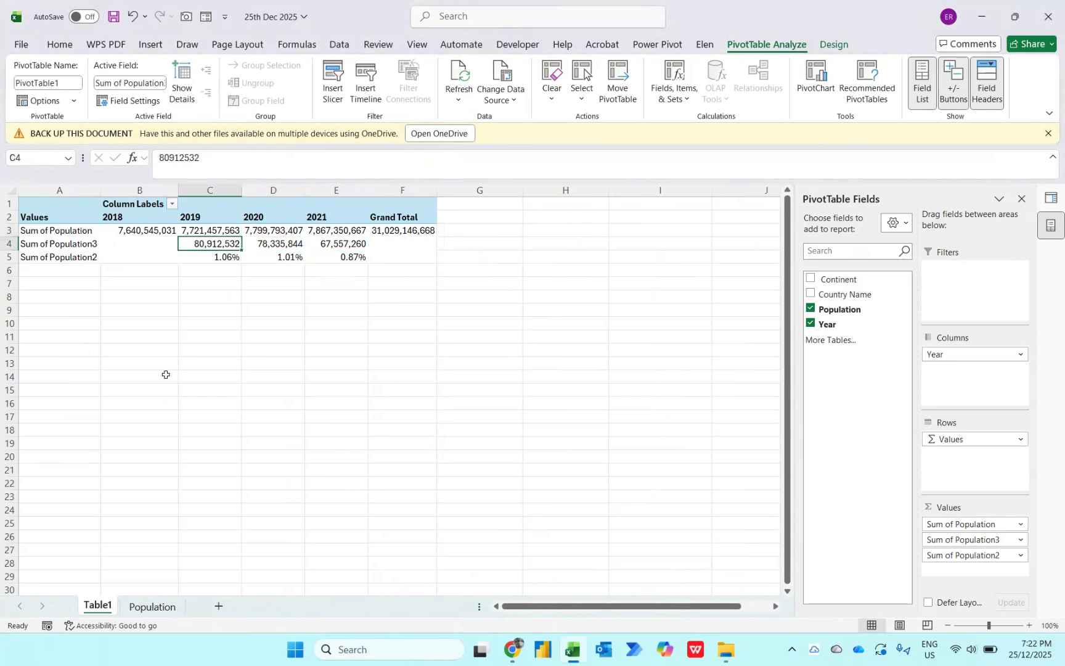
left_click(54, 45)
left_click(534, 67)
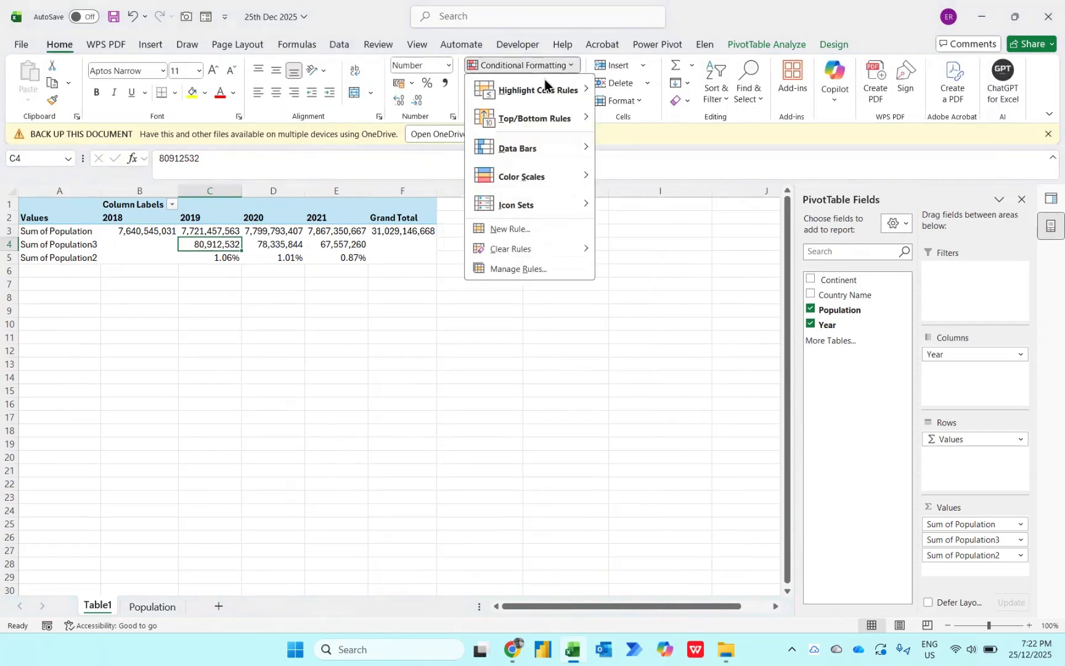
mouse_move(556, 203)
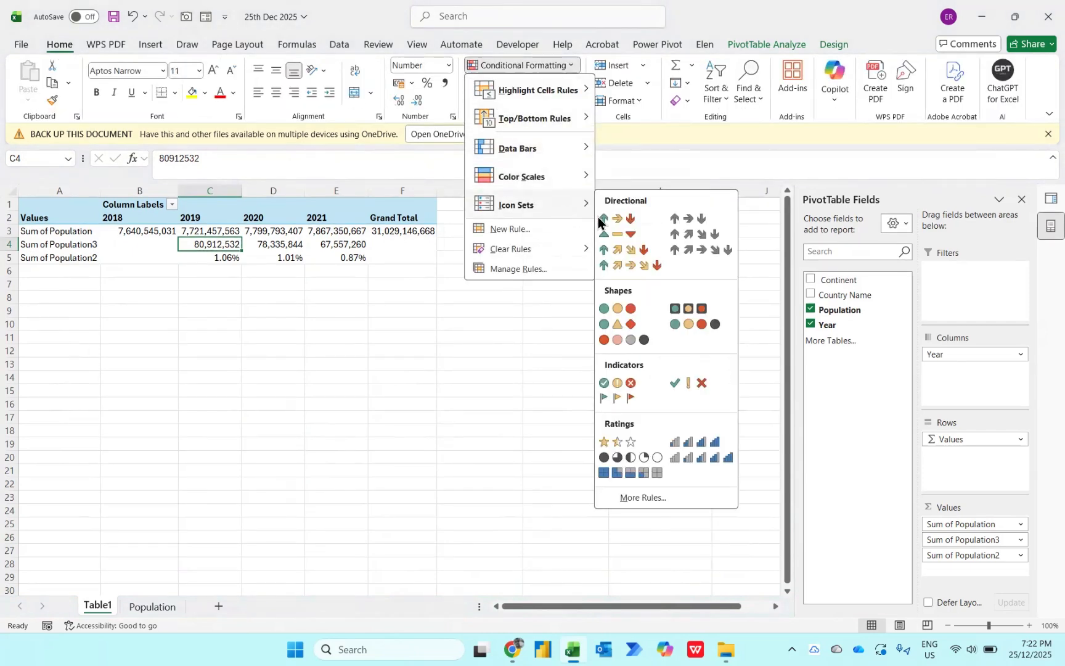
left_click(616, 240)
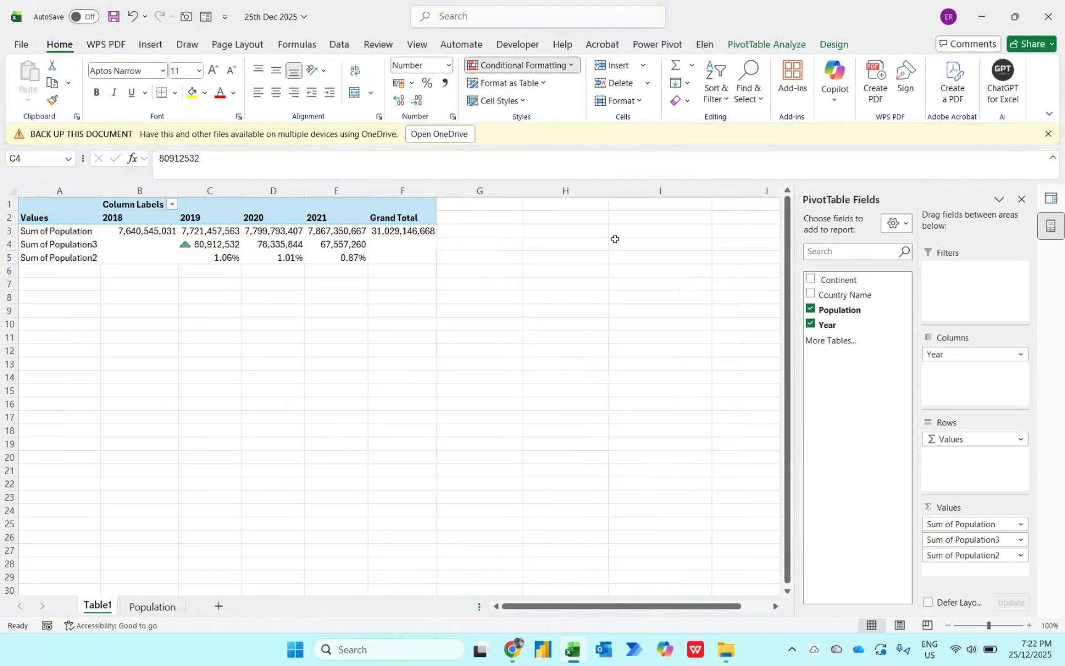
Add a conditional format to C4 that gives values greater than 0 Green Fill with Dark Green Text
left_click(521, 65)
mouse_move(536, 93)
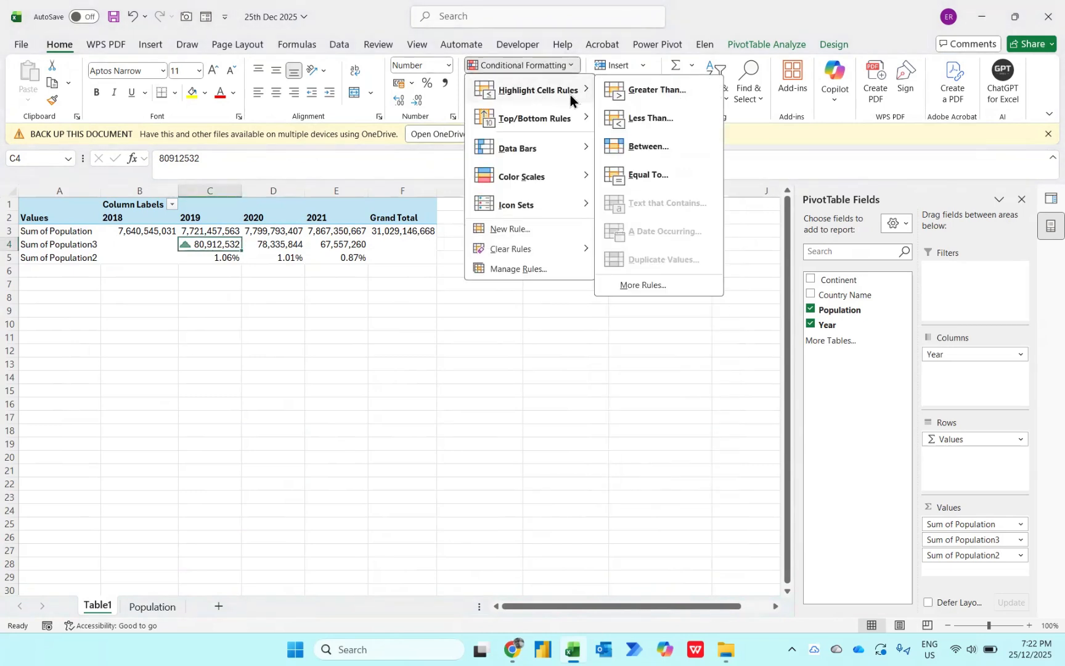
left_click(643, 91)
key("Tab")
key("Down")
key("Down")
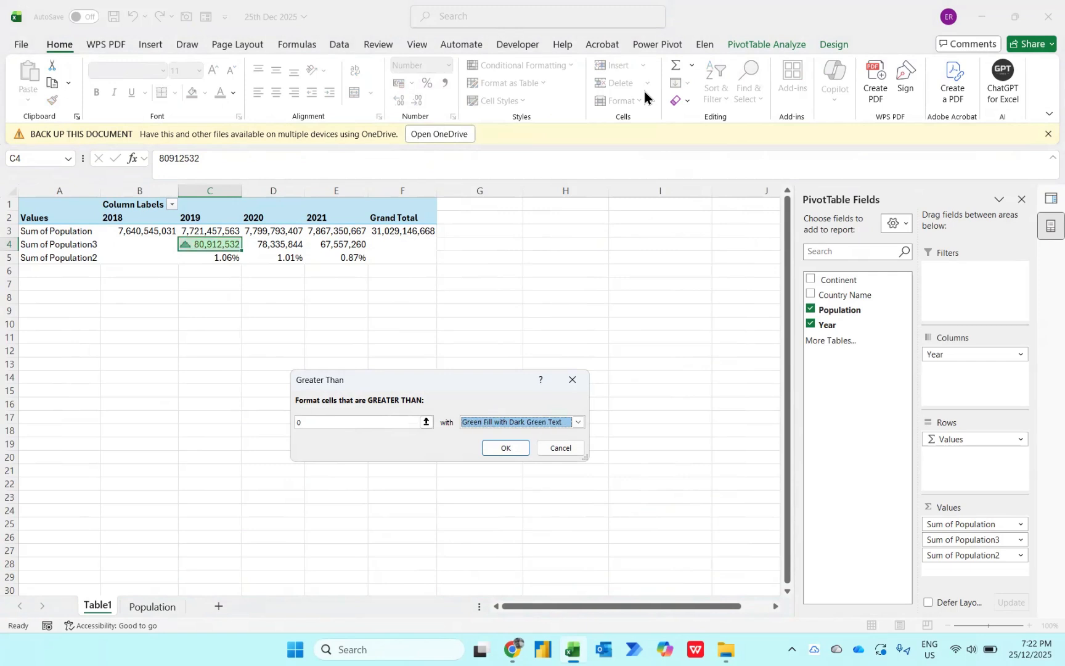
key("Return")
Add a conditional format to C4 that gives values less than 0 Light Red Fill with Dark Red Text
left_click(558, 67)
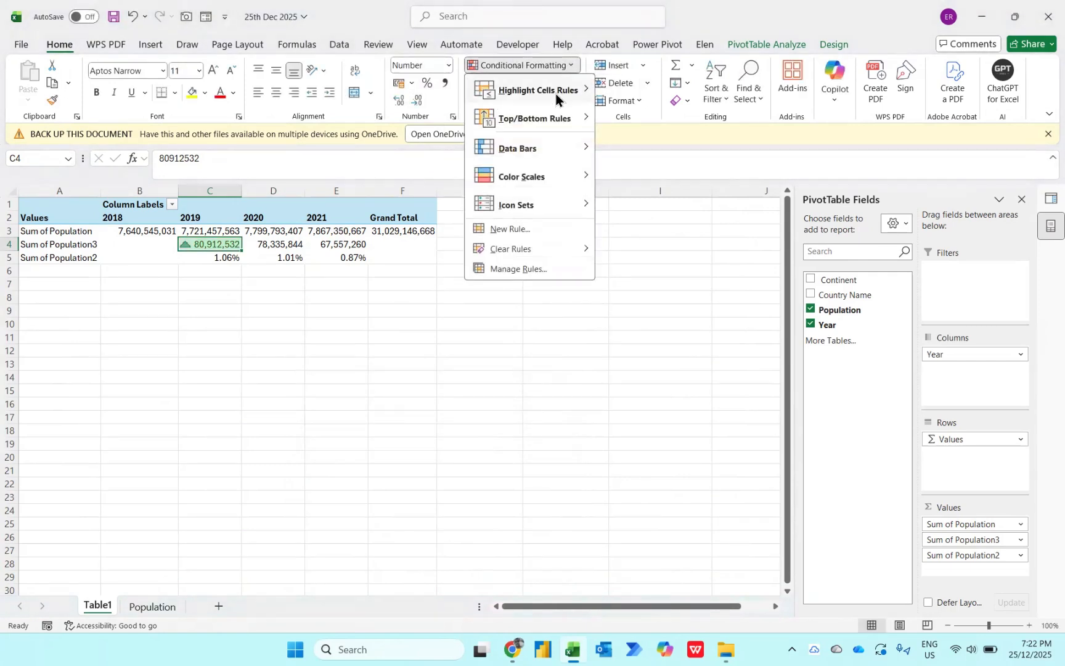
mouse_move(556, 94)
left_click(641, 118)
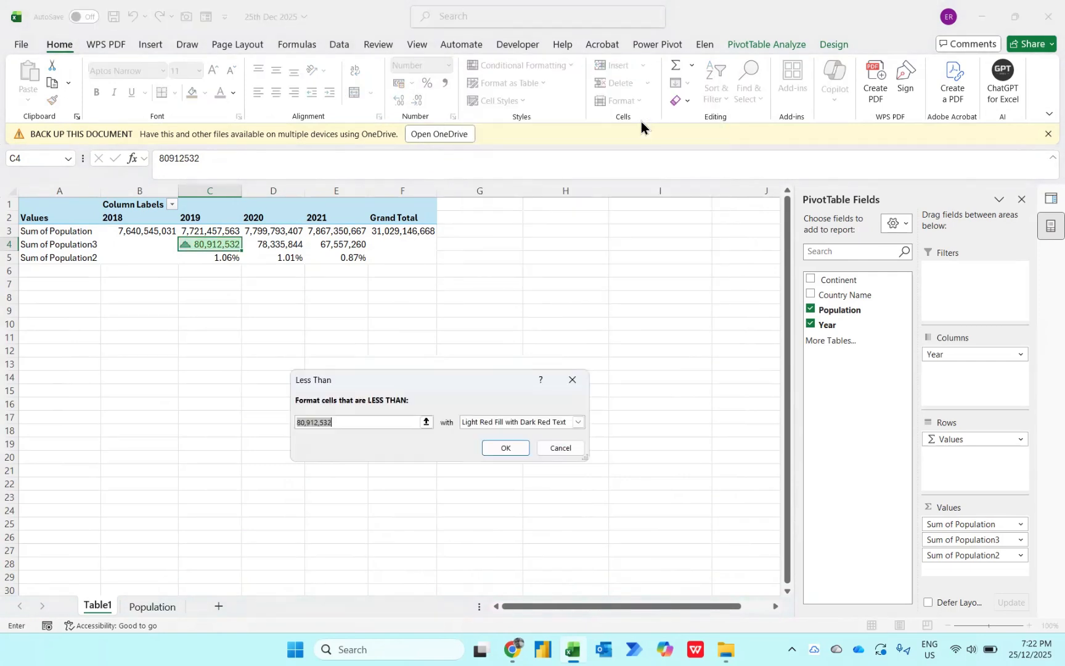
type("0")
key("Return")
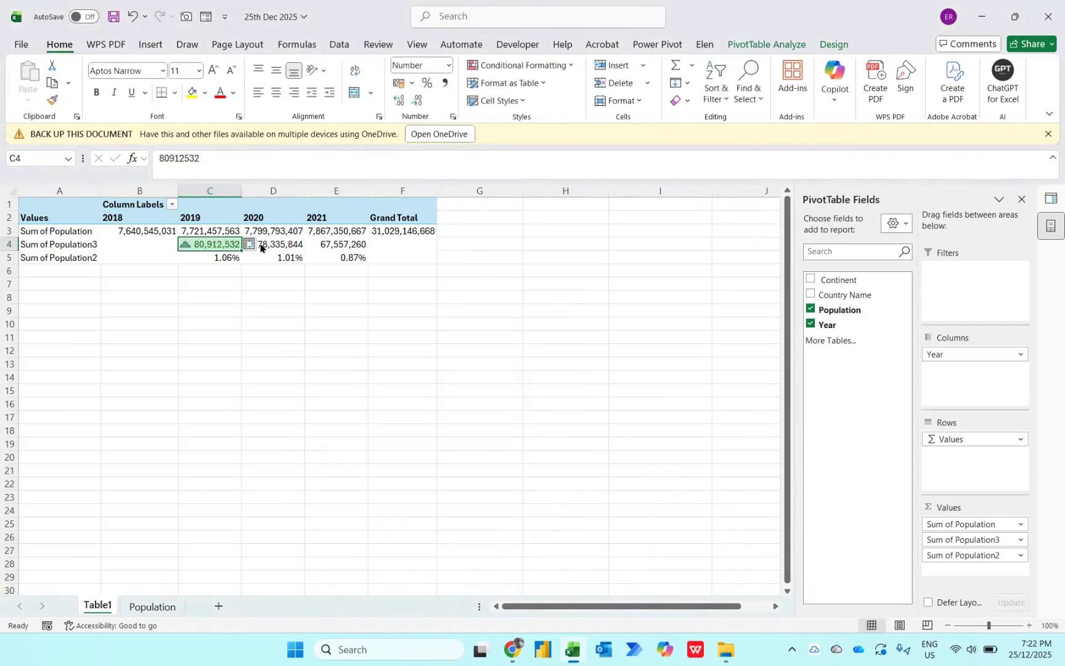
Edit the Cell Value < 0 formatting rule so it applies to all cells showing "Sum of Population3" values
left_click(572, 65)
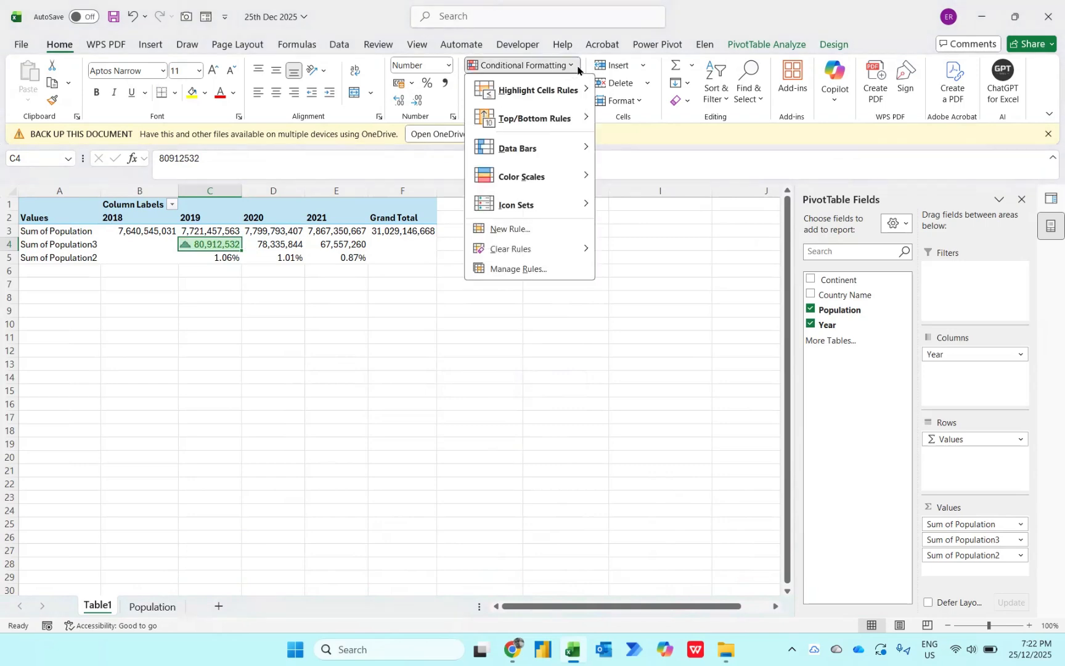
left_click(535, 270)
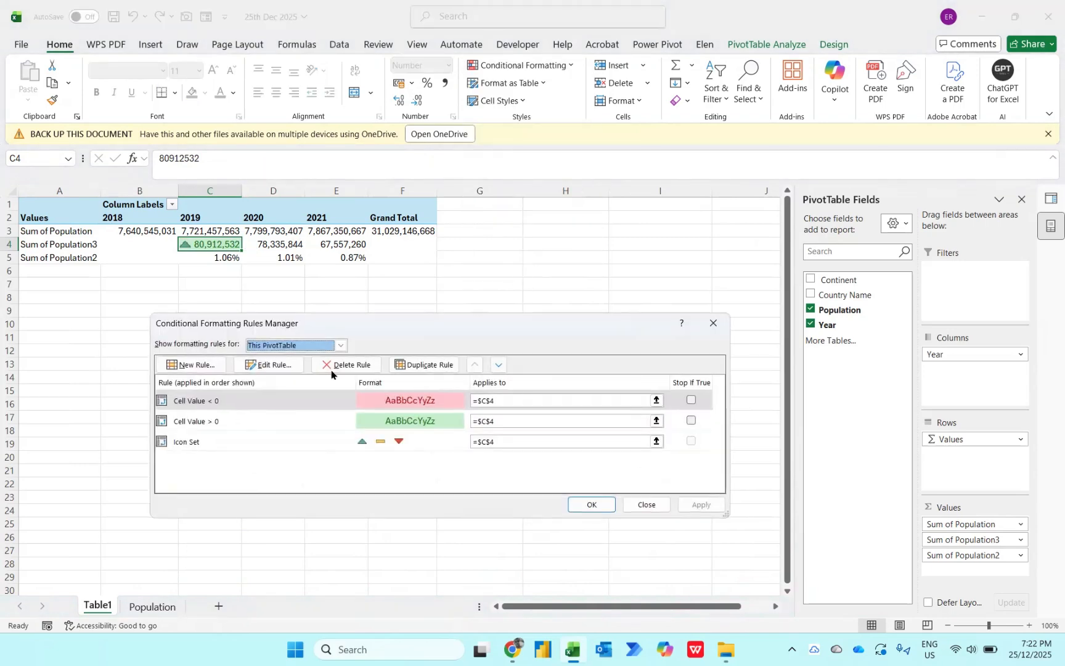
left_click(281, 366)
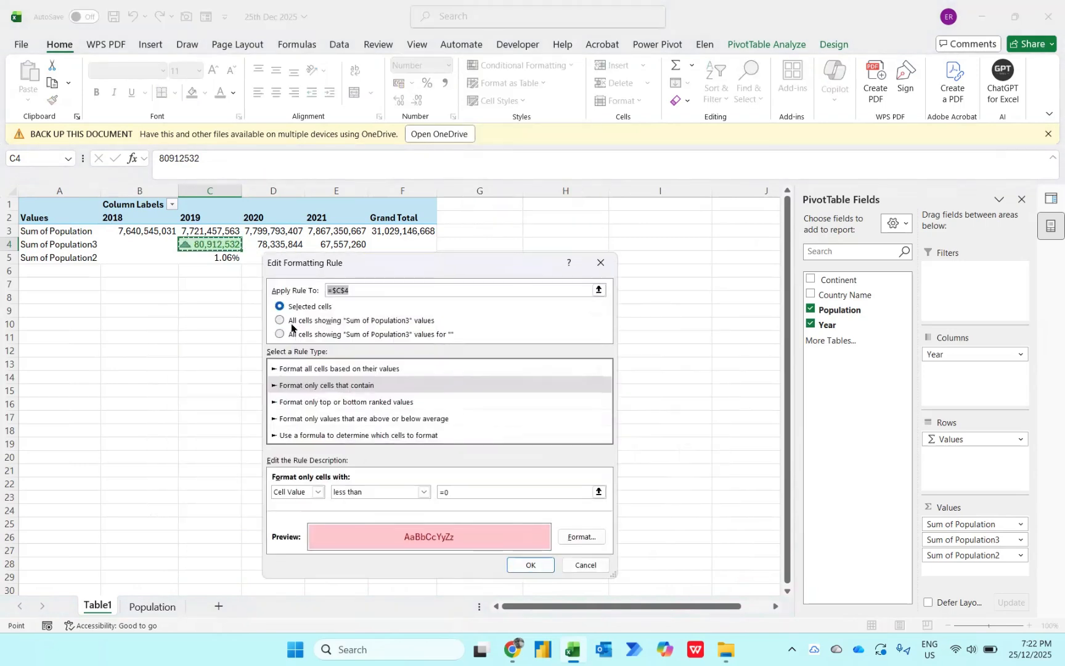
left_click(294, 322)
left_click(530, 563)
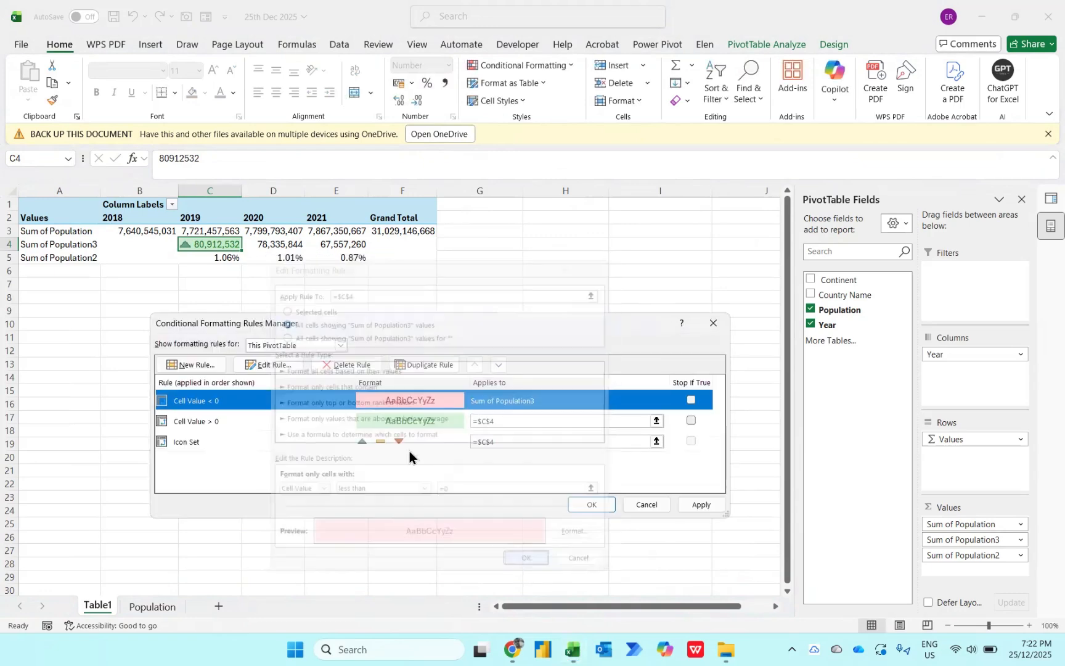
Edit the Cell Value > 0 formatting rule so it applies to all cells showing "Sum of Population3" values
left_click(324, 428)
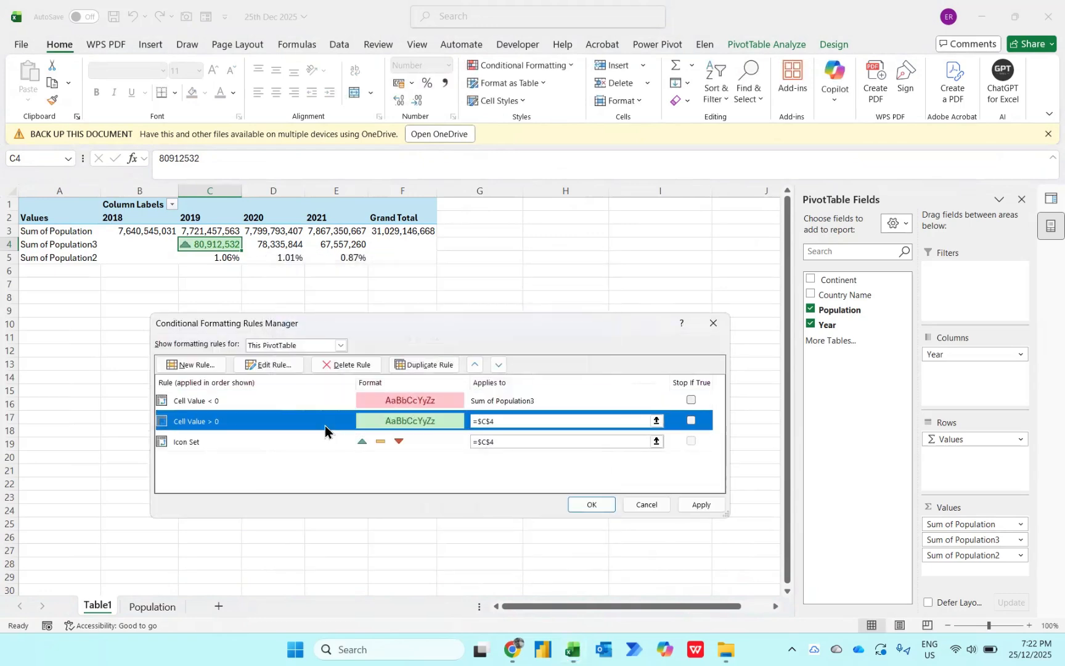
left_click(271, 364)
left_click(296, 321)
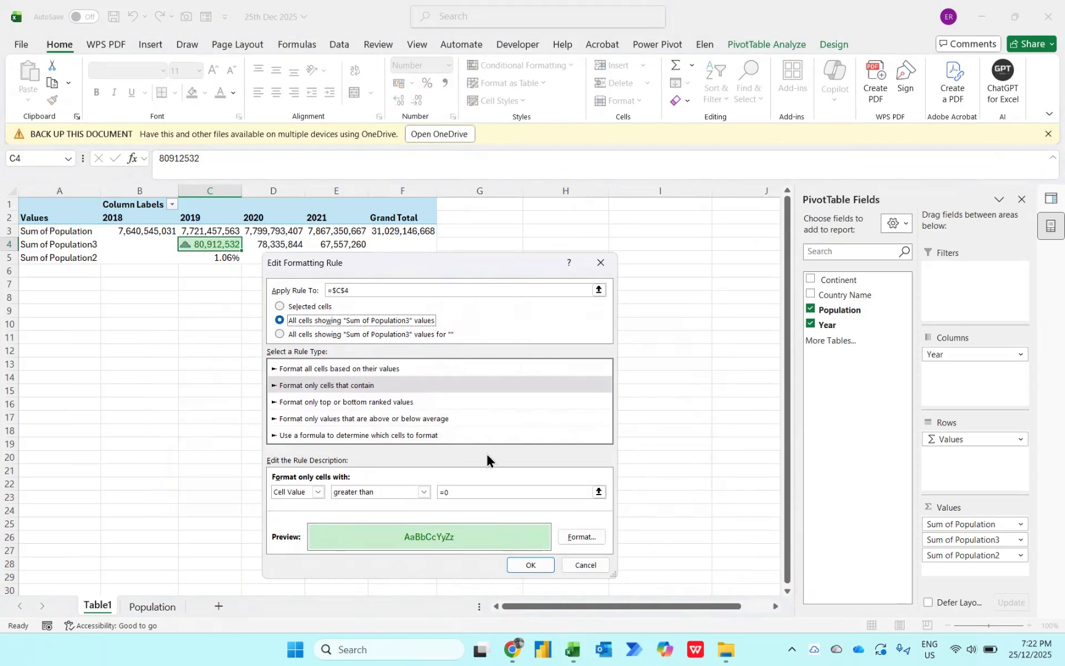
left_click(528, 564)
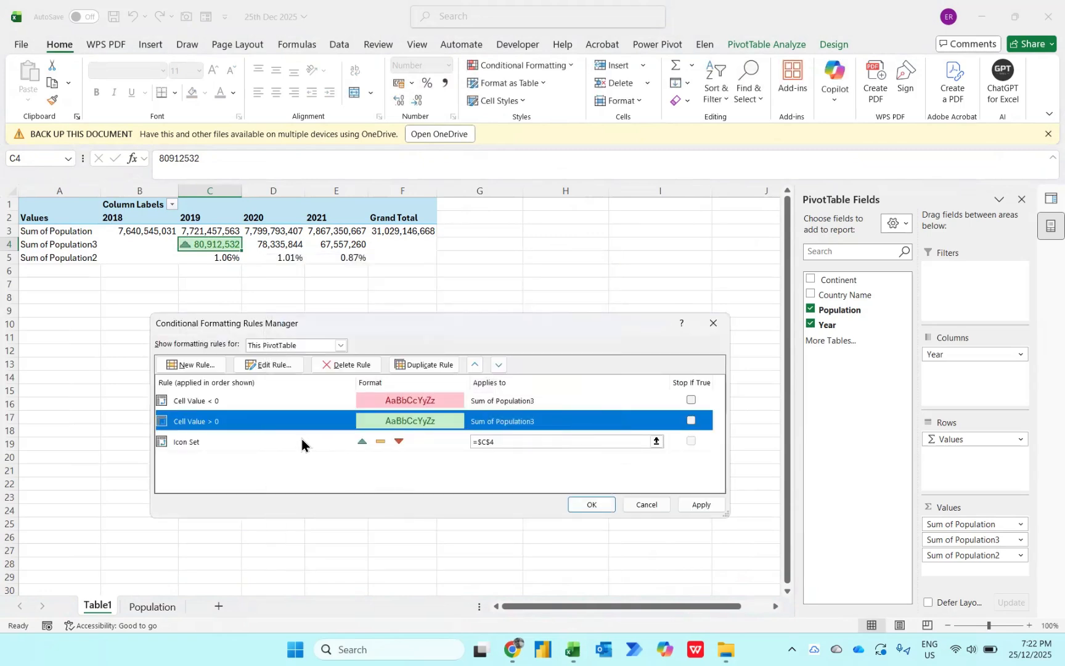
Apply the triangle icon rule to all "Sum of Population3" values, with Number thresholds: green > 0, yellow >= 0
left_click(306, 441)
left_click(277, 369)
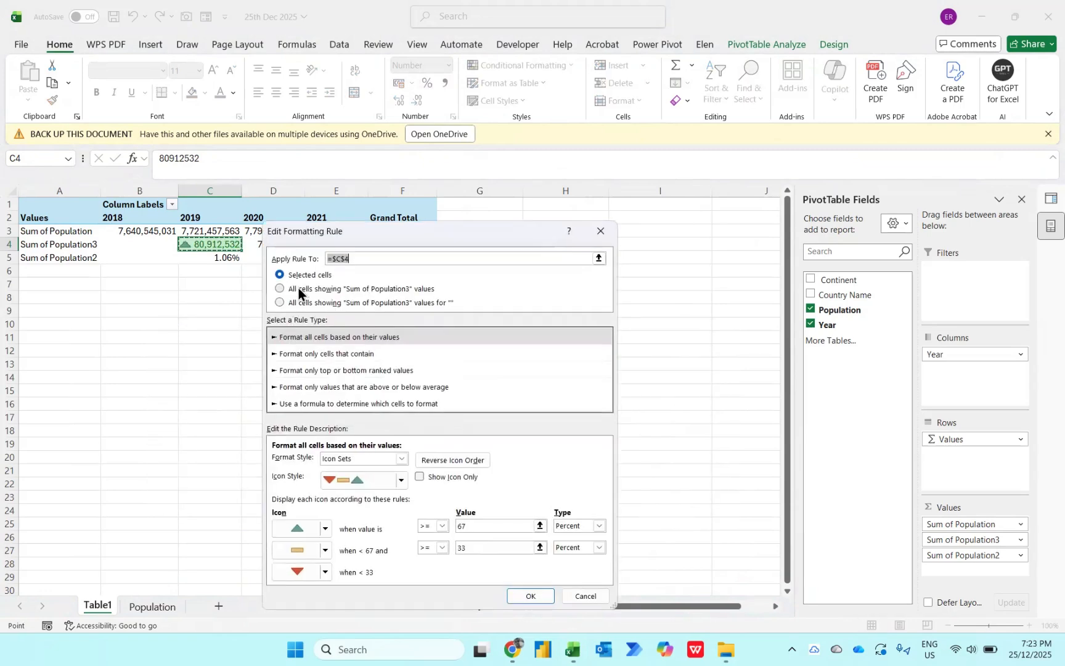
left_click(287, 289)
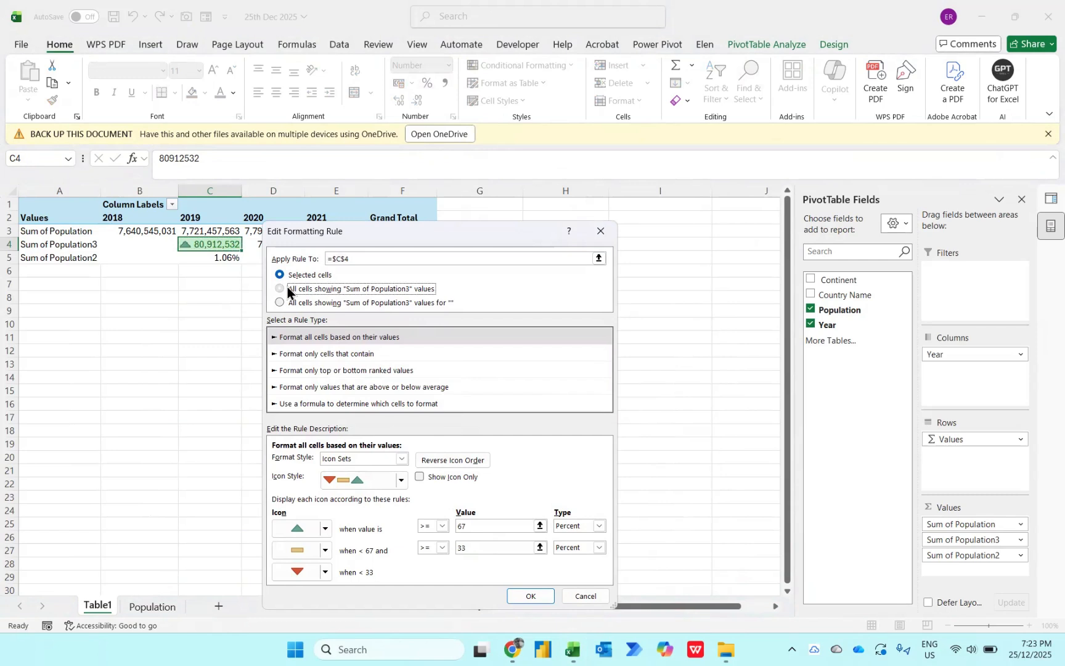
left_click(597, 525)
left_click(568, 538)
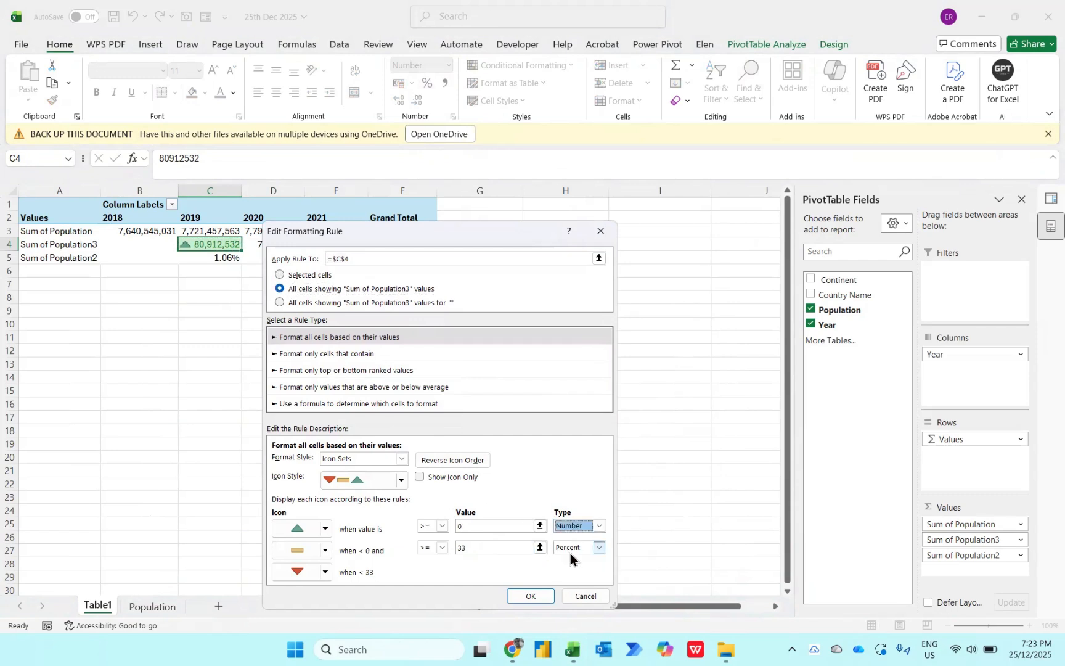
left_click(597, 547)
left_click(564, 560)
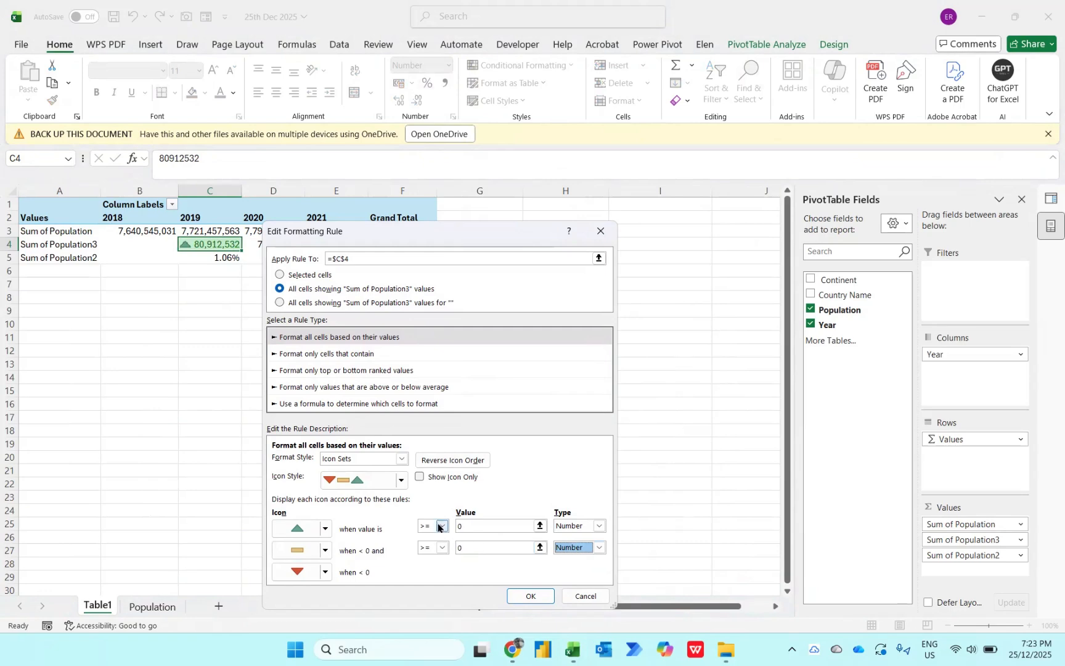
left_click(441, 525)
left_click(427, 548)
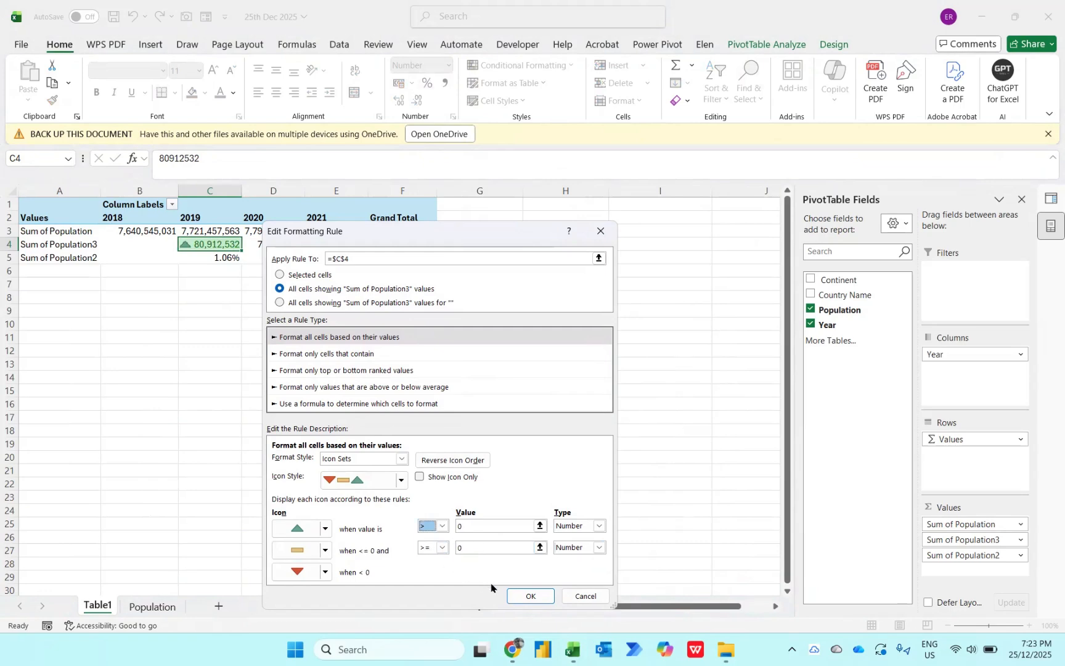
left_click(529, 595)
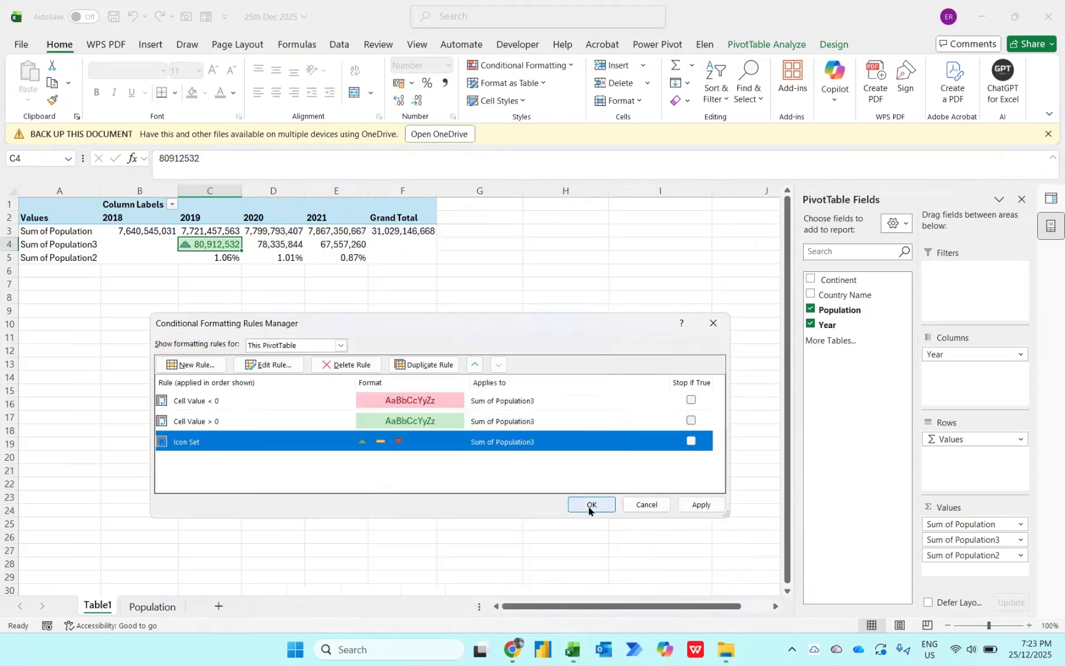
left_click(590, 504)
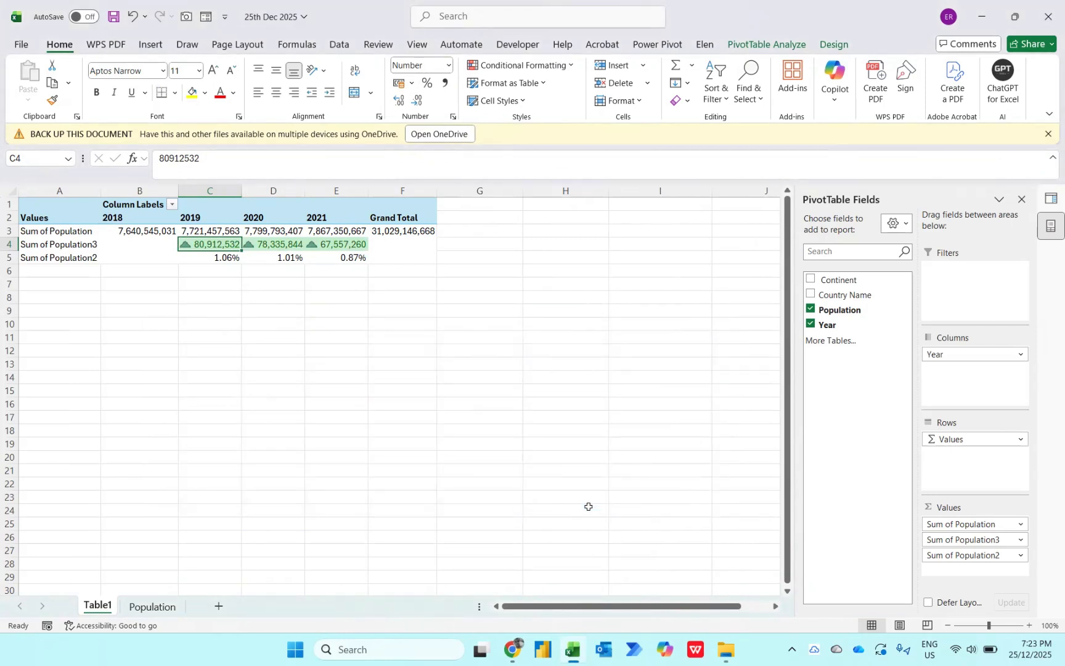
Add a conditional format to C5 that gives values greater than 0 Green Fill with Dark Green Text
key("Down")
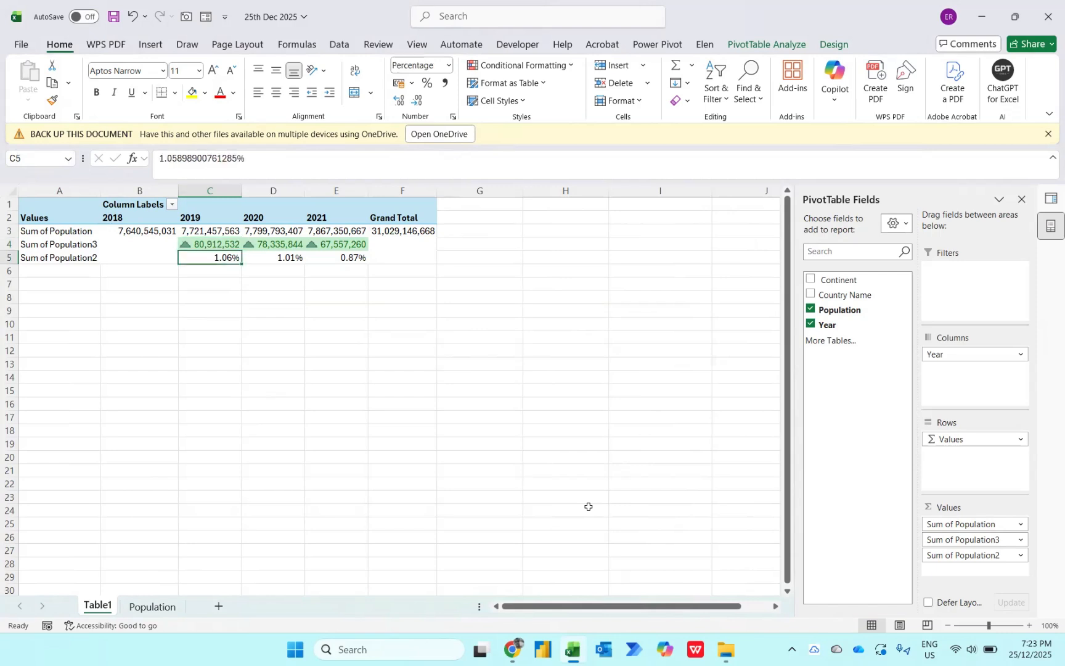
left_click(546, 64)
mouse_move(556, 90)
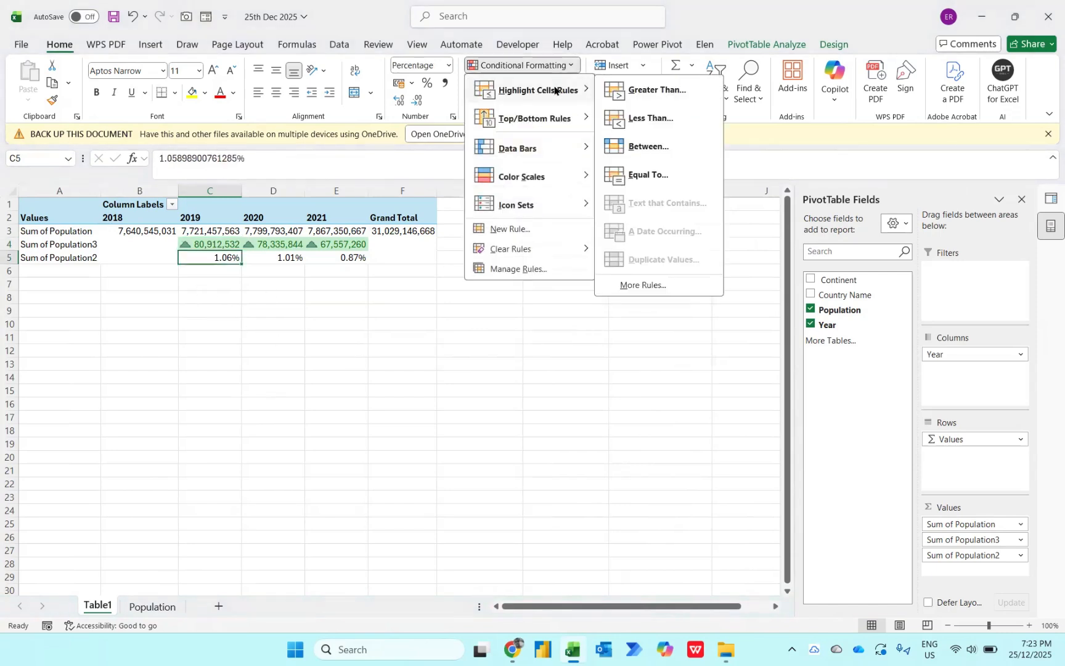
left_click(625, 95)
type("0")
key("Tab")
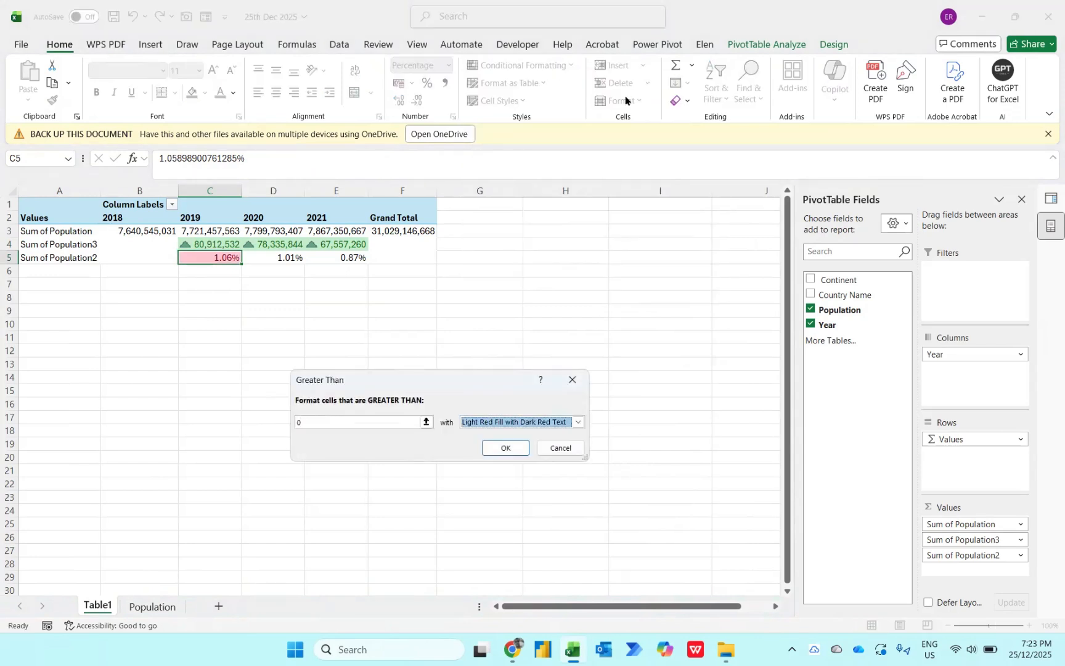
key("Down")
key("Down")
key("Return")
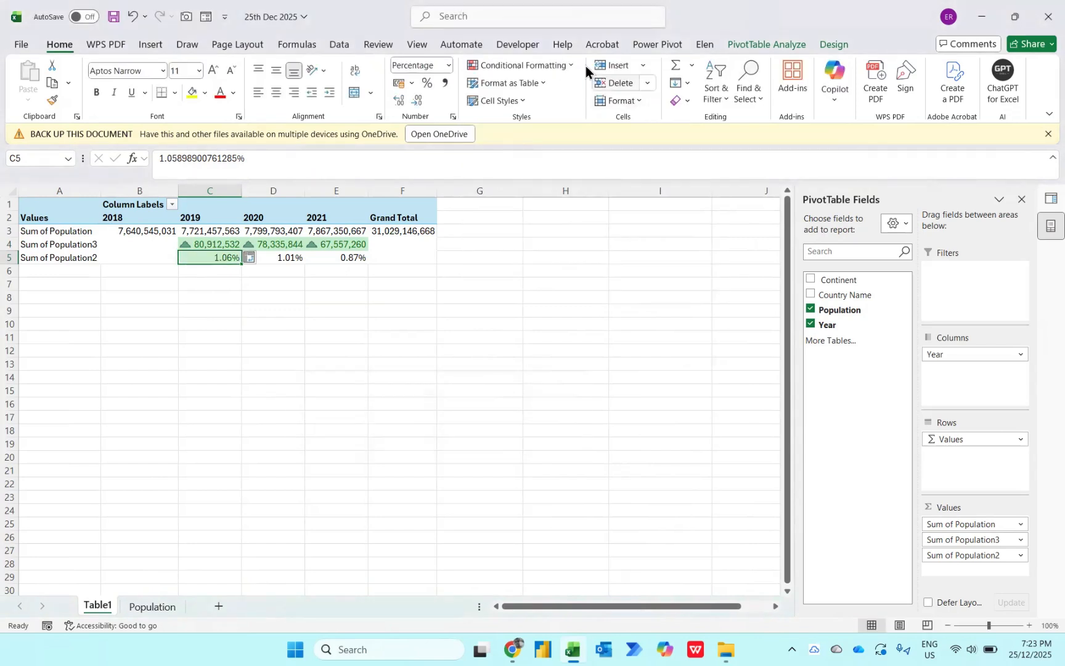
Add a conditional format to C5 that gives values less than 0 Light Red Fill with Dark Red Text
left_click(555, 63)
mouse_move(568, 92)
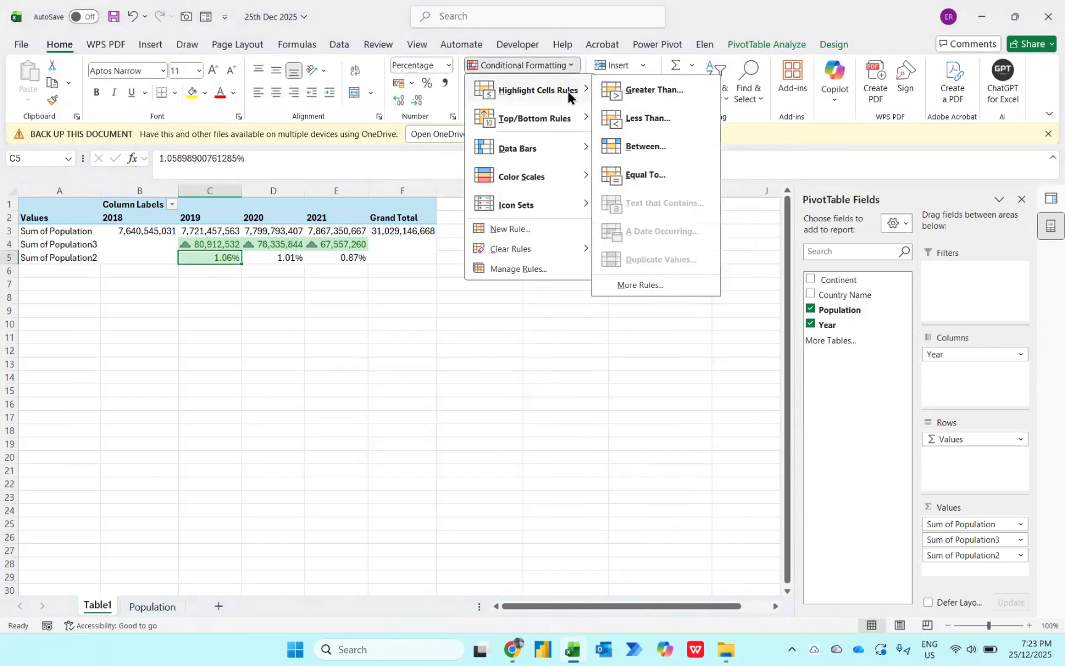
left_click(637, 122)
key("Tab")
key("Return")
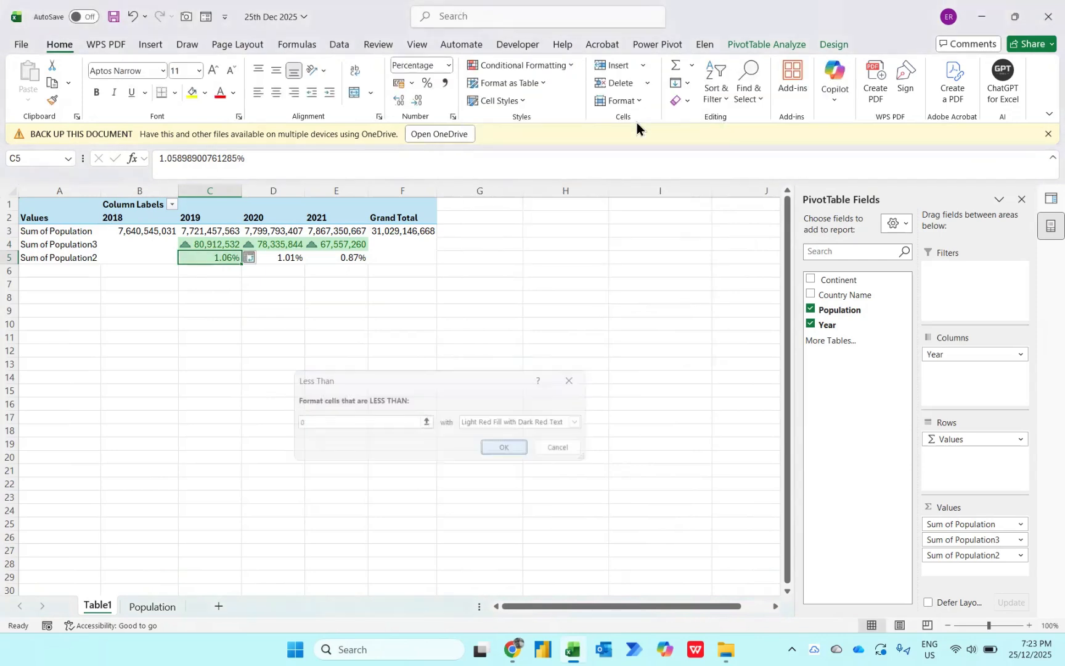
Apply the directional icon set with three colored arrows (green, yellow, red) to the 2019 Sum of Population2 value in C5
left_click(549, 70)
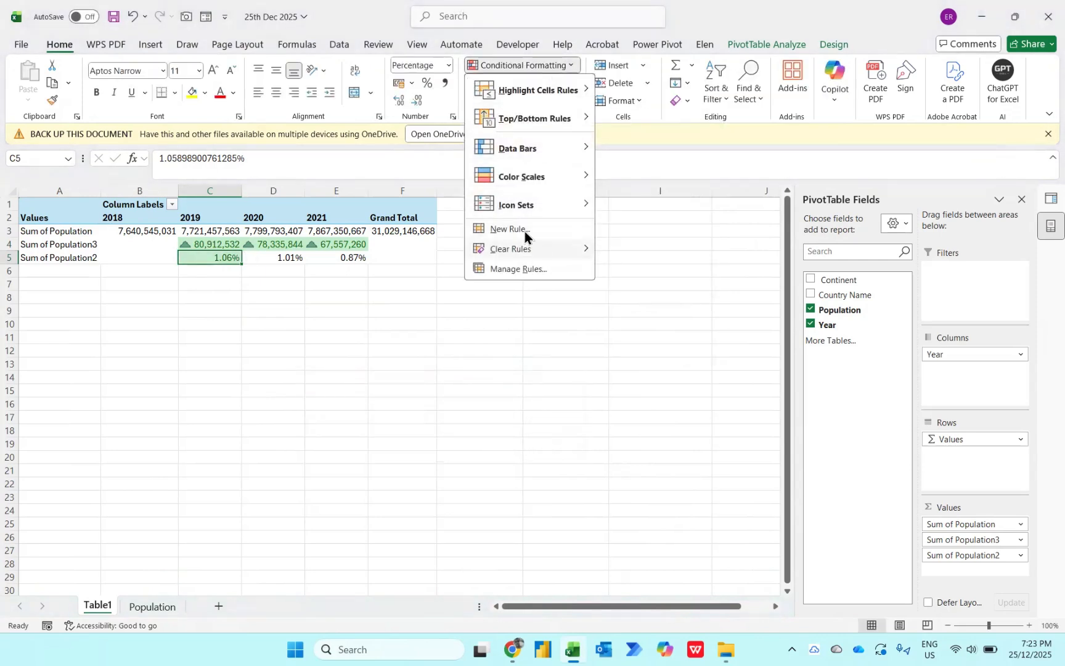
mouse_move(531, 203)
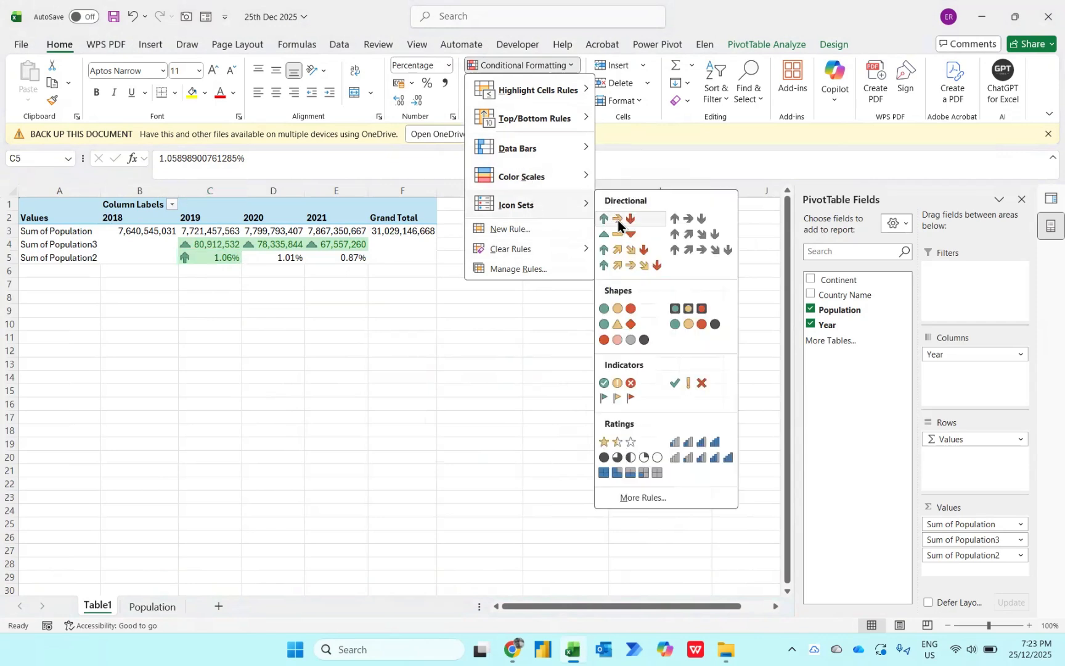
left_click(617, 220)
Edit the arrow icon rule to cover all "Sum of Population2" values, with Number thresholds: green > 0, yellow >= 0
left_click(559, 66)
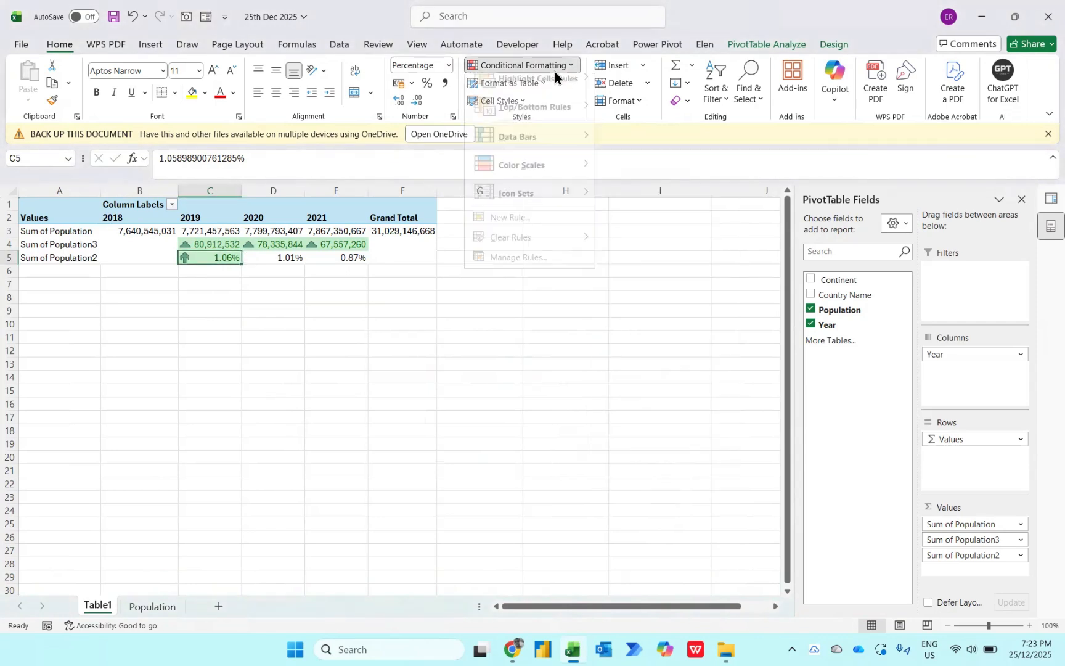
left_click(533, 269)
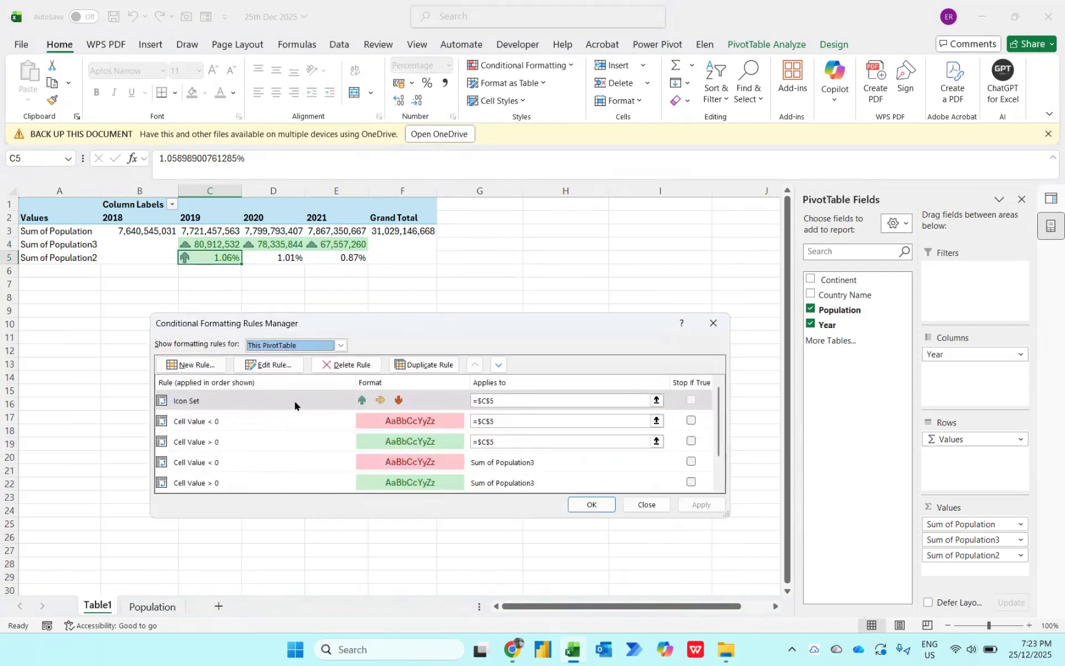
left_click(268, 364)
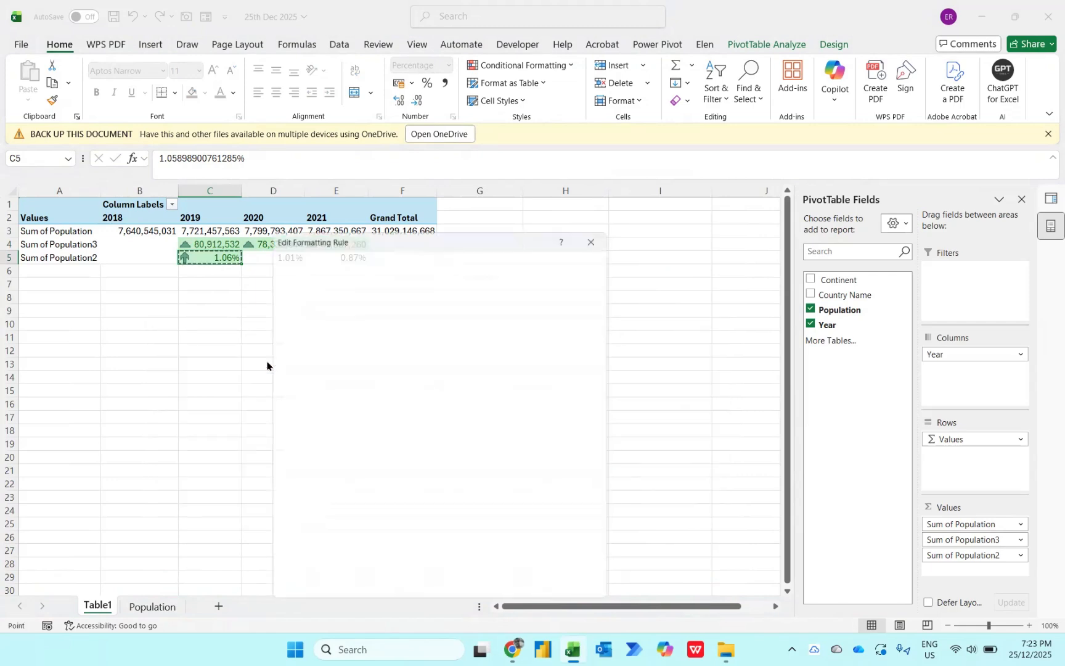
left_click(297, 290)
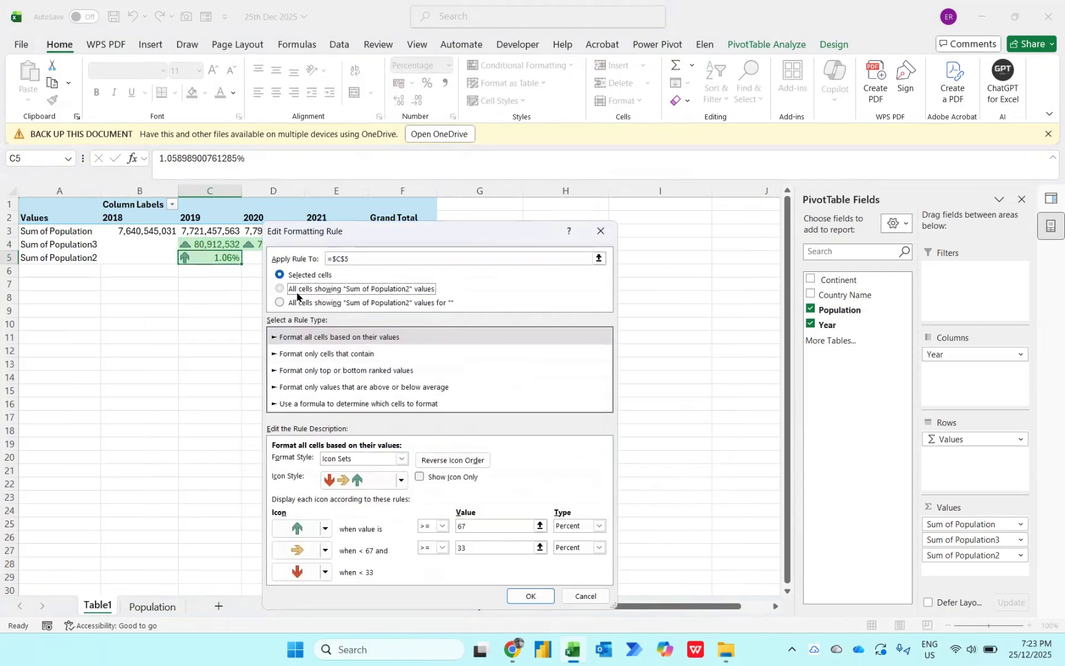
left_click(580, 528)
left_click(570, 538)
left_click(598, 547)
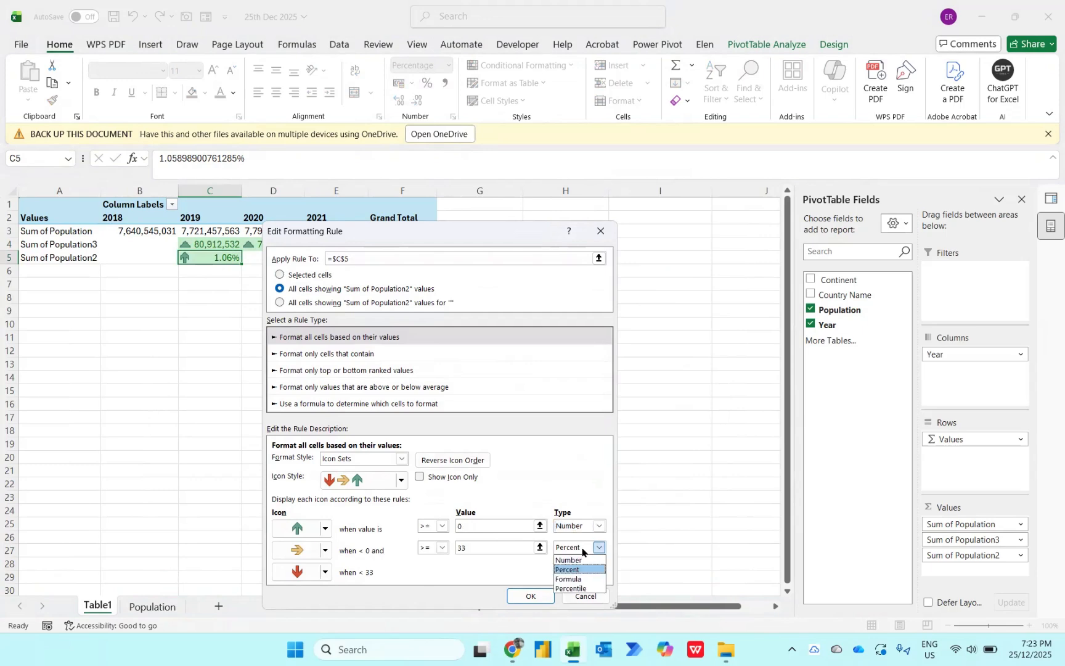
left_click(570, 560)
left_click(442, 527)
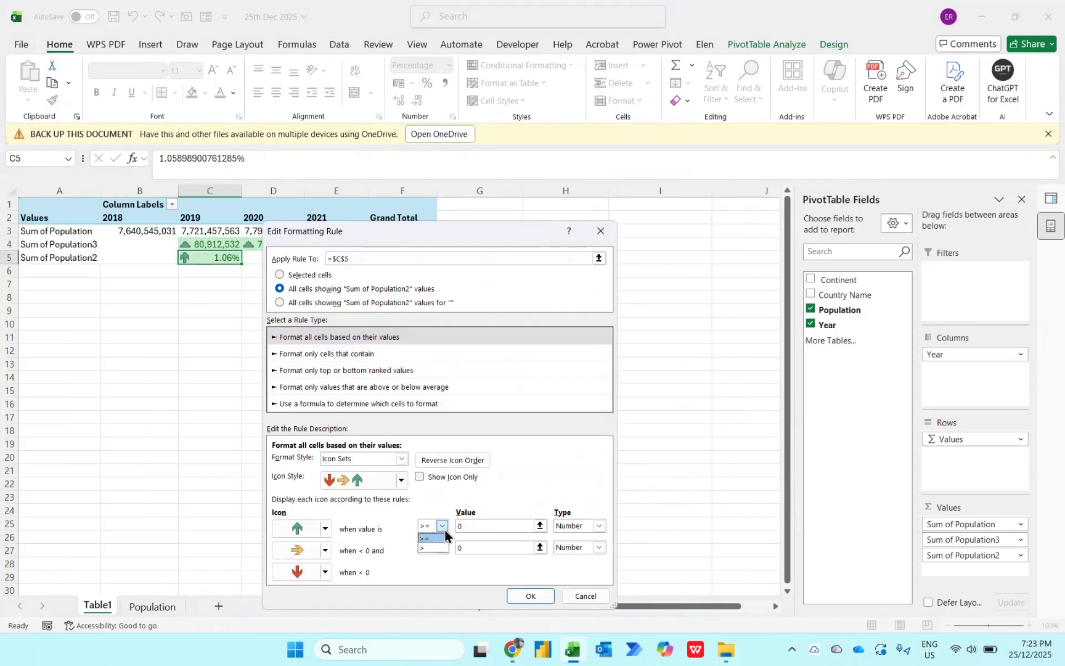
left_click(436, 548)
left_click(527, 591)
Edit C5's Cell Value < 0 formatting rule so it applies to all cells showing "Sum of Population2" values
left_click(326, 424)
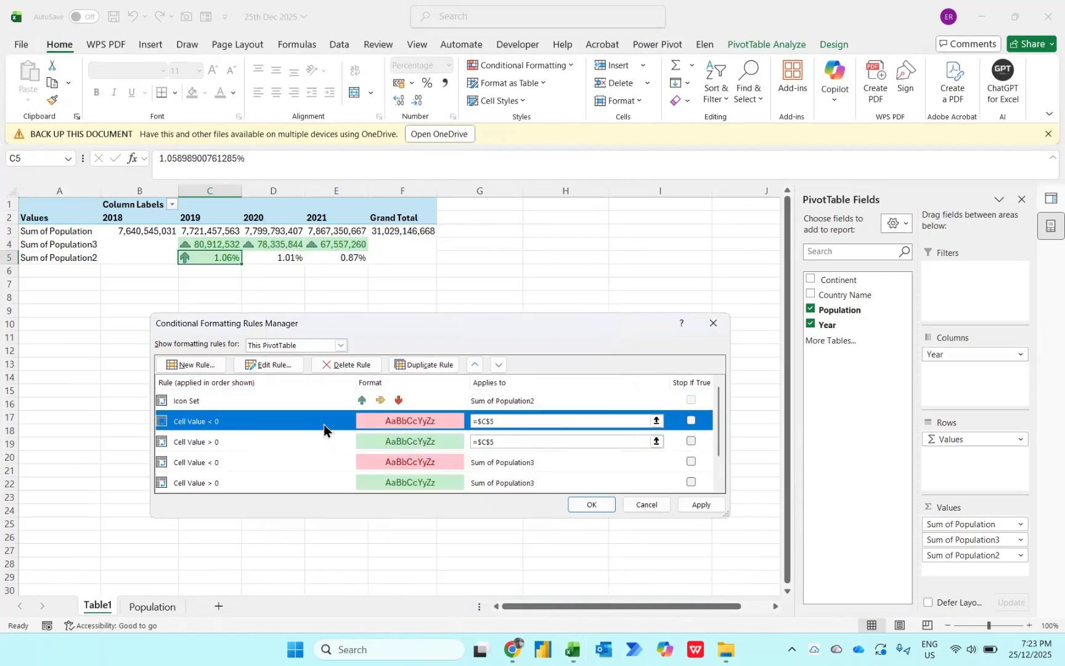
left_click(279, 366)
left_click(298, 321)
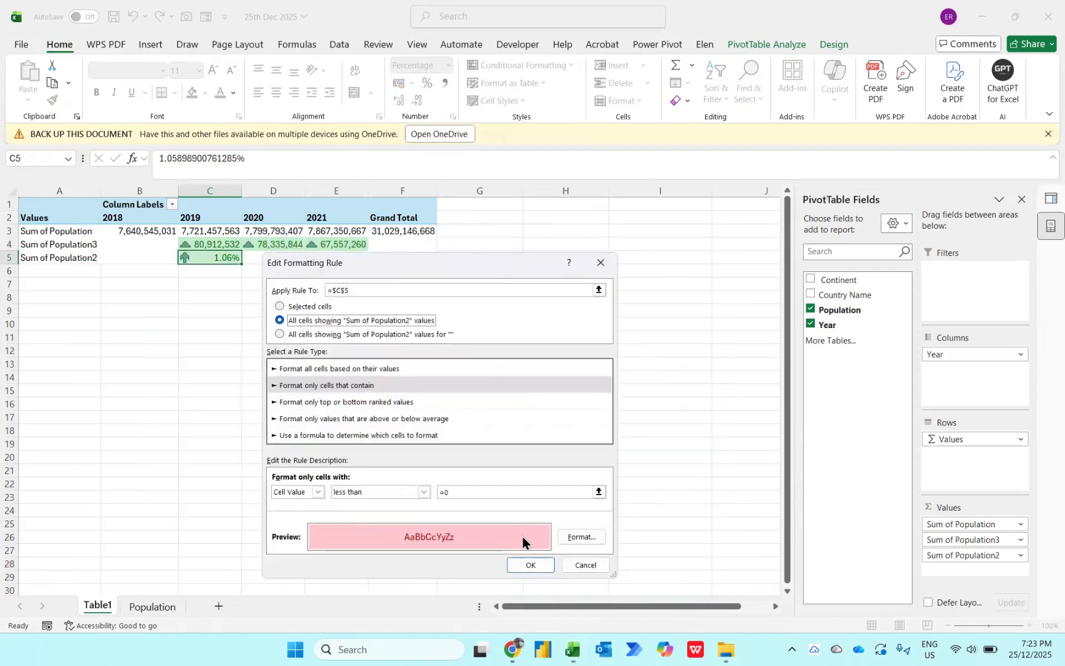
left_click(529, 565)
Extend C5's Cell Value > 0 rule to all cells showing "Sum of Population2" values and apply the rule changes
left_click(330, 440)
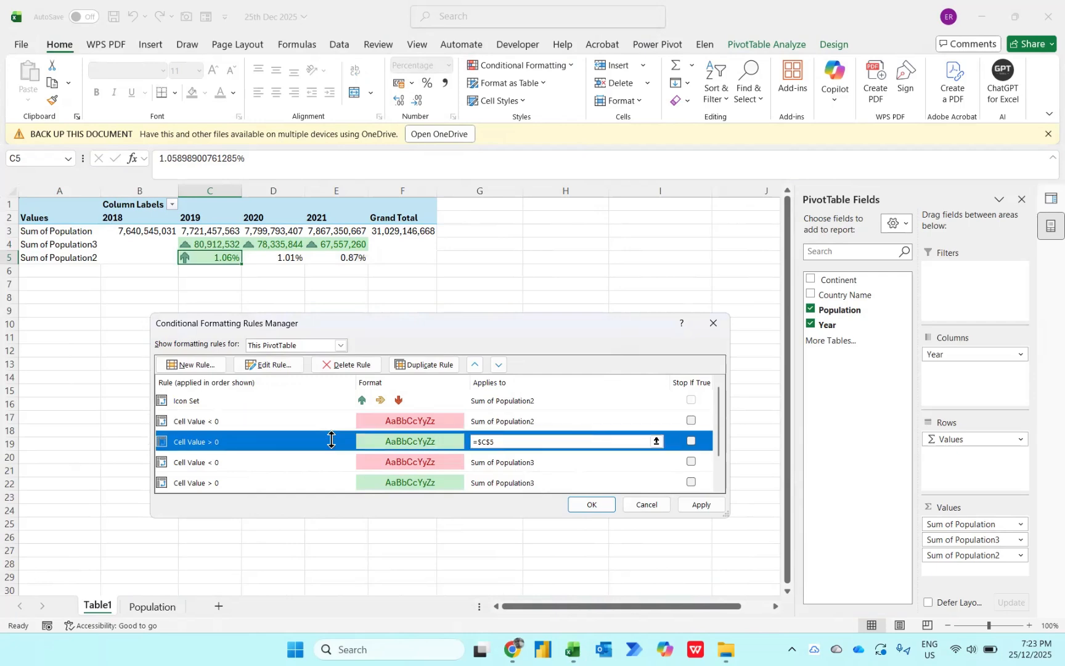
left_click(275, 365)
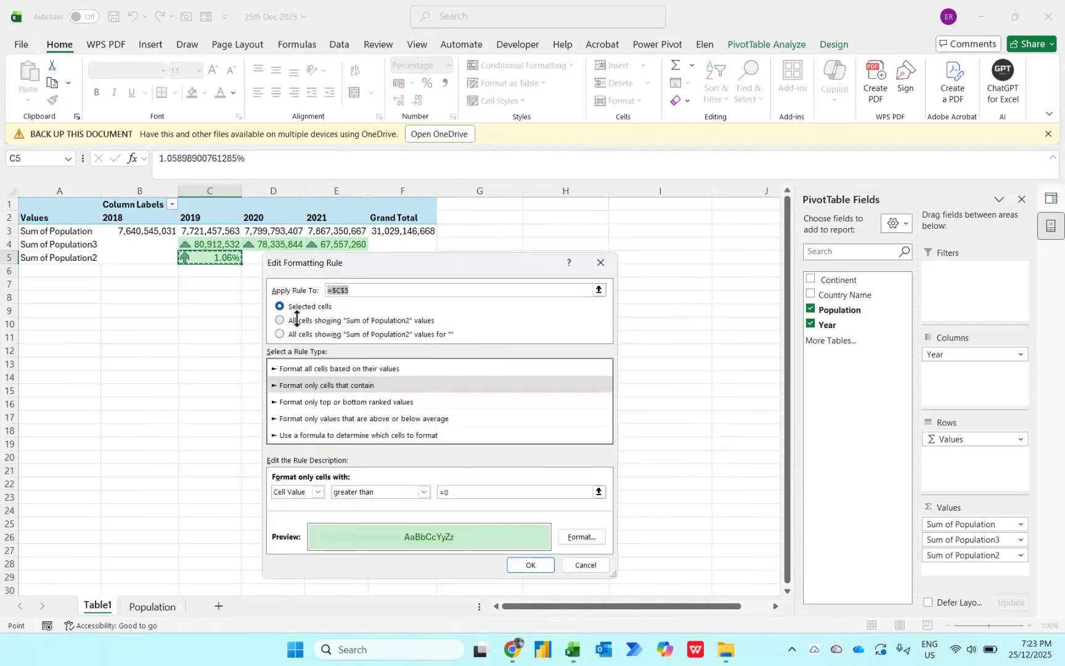
left_click(295, 320)
left_click(531, 565)
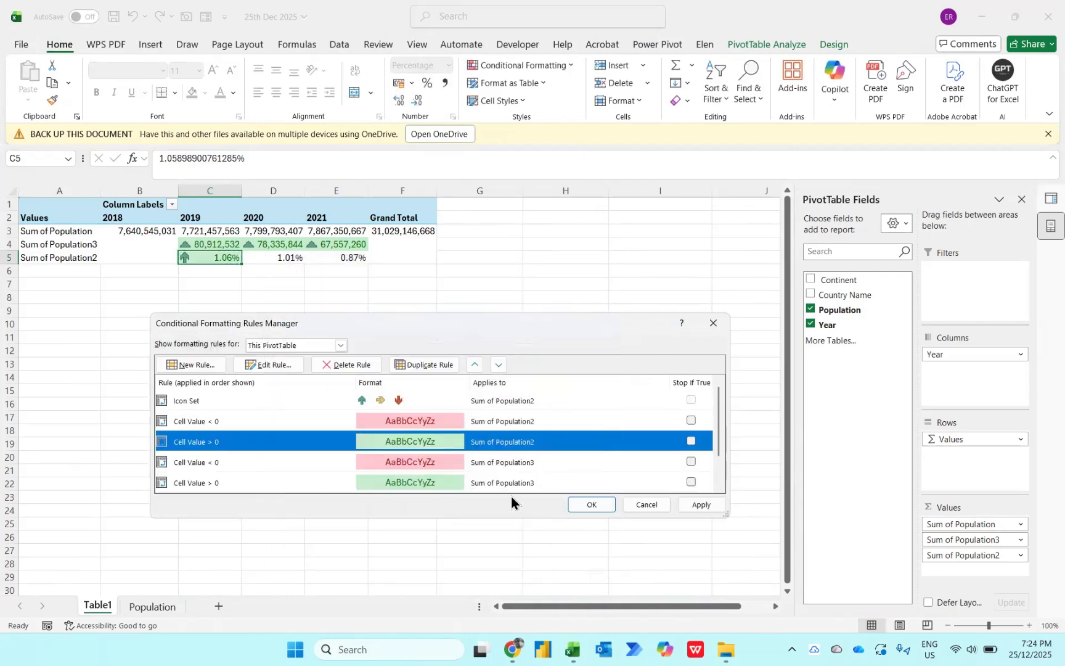
left_click(582, 504)
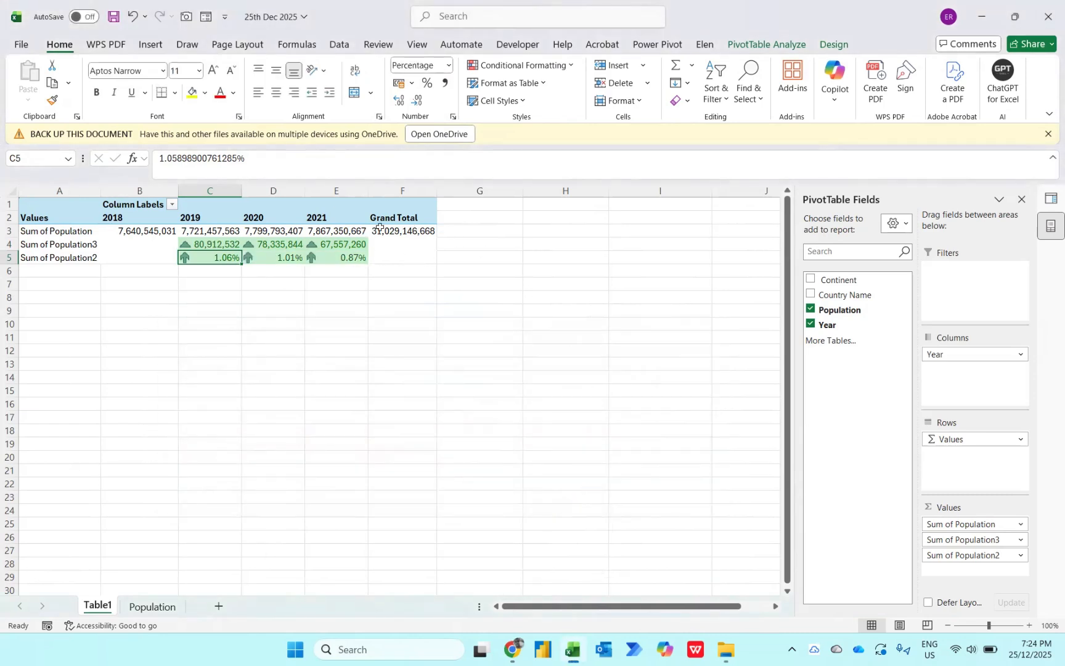
Turn off the PivotTable's grand totals for rows and columns and give it the Medium style with a dark blue header
left_click(830, 38)
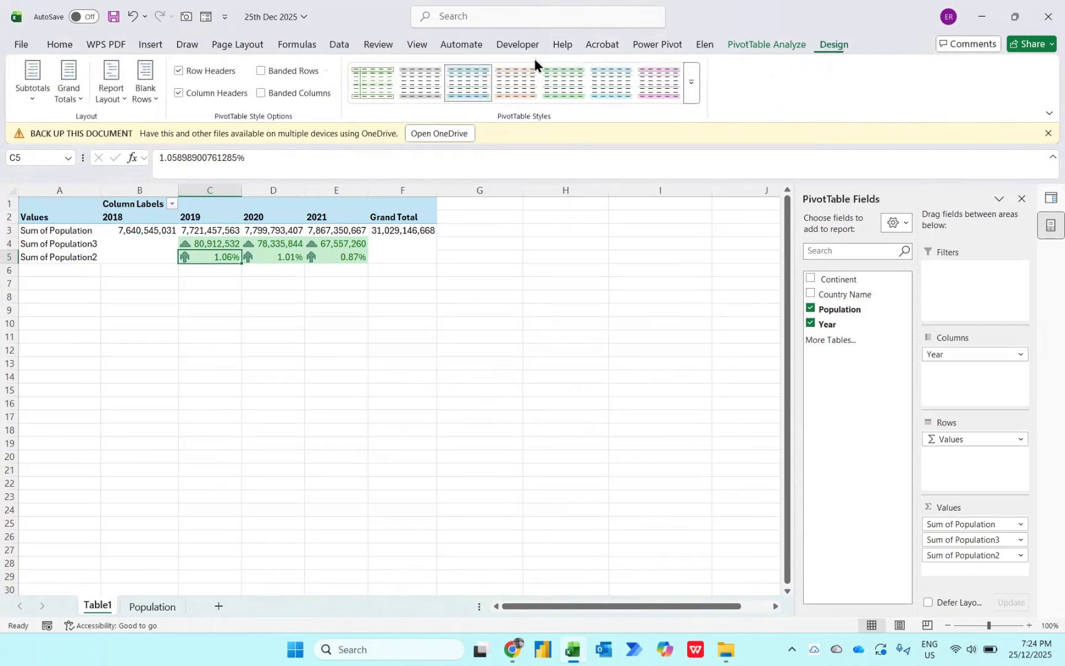
left_click(80, 91)
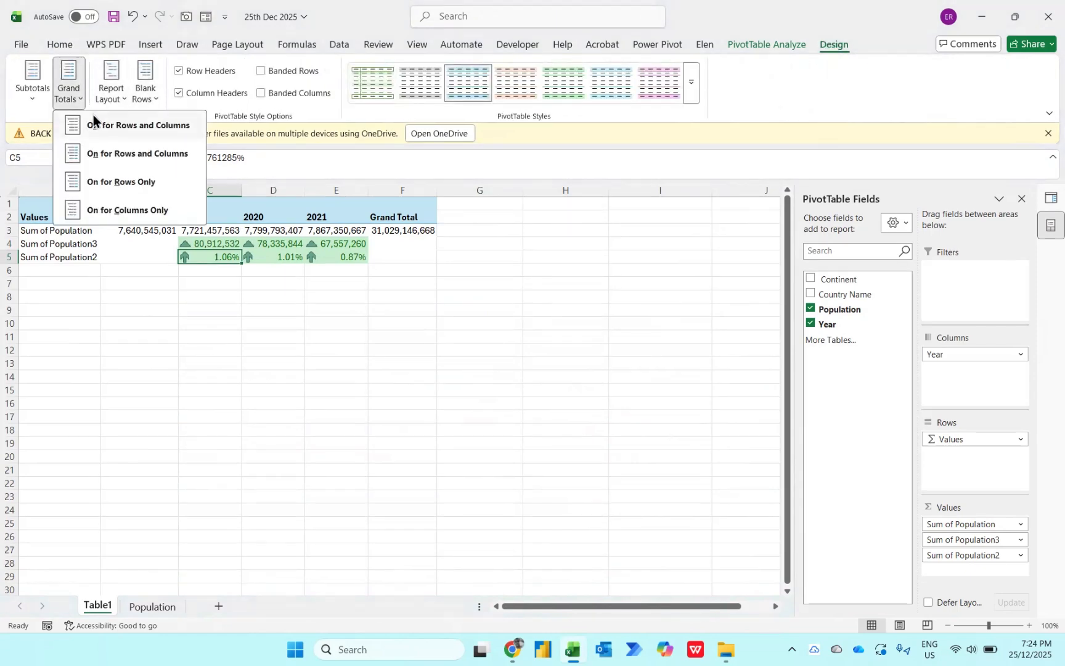
left_click(93, 117)
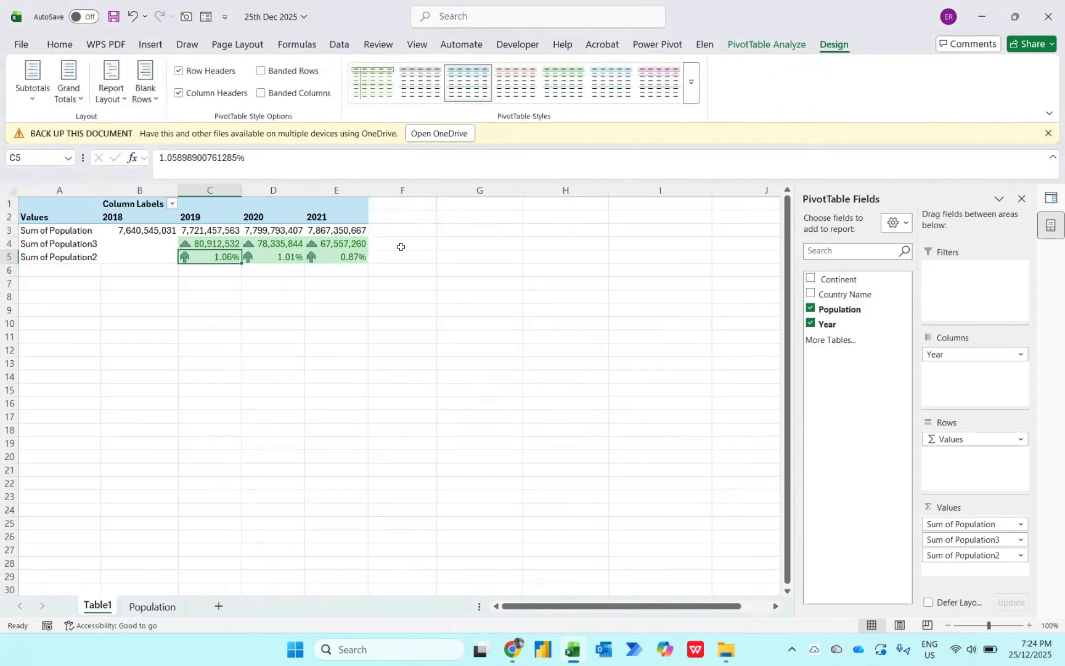
left_click(691, 85)
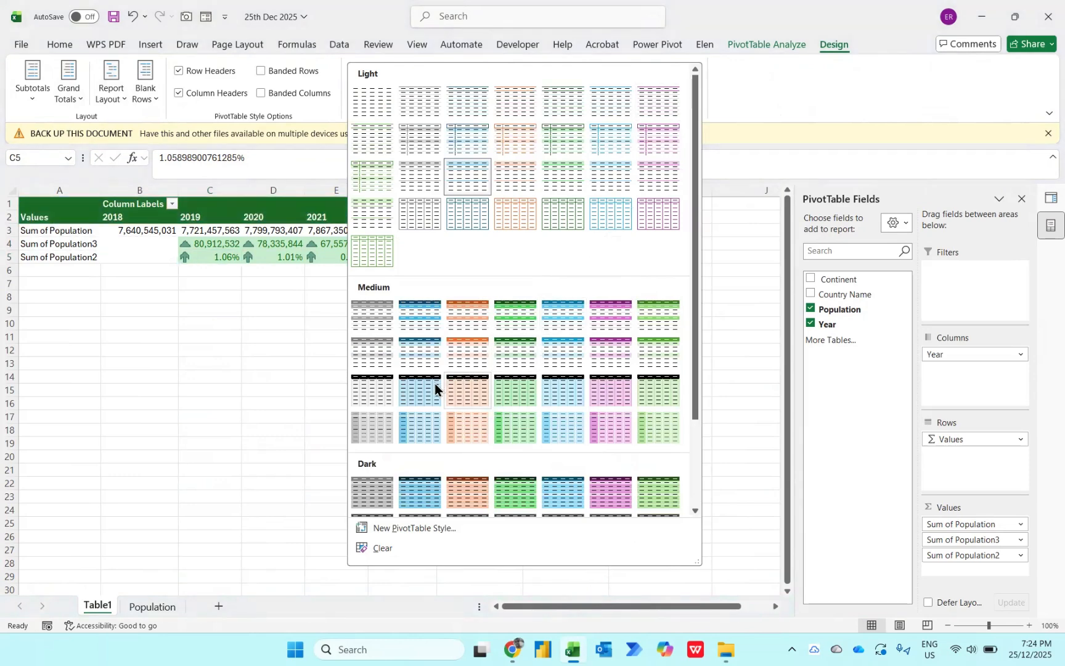
left_click(421, 348)
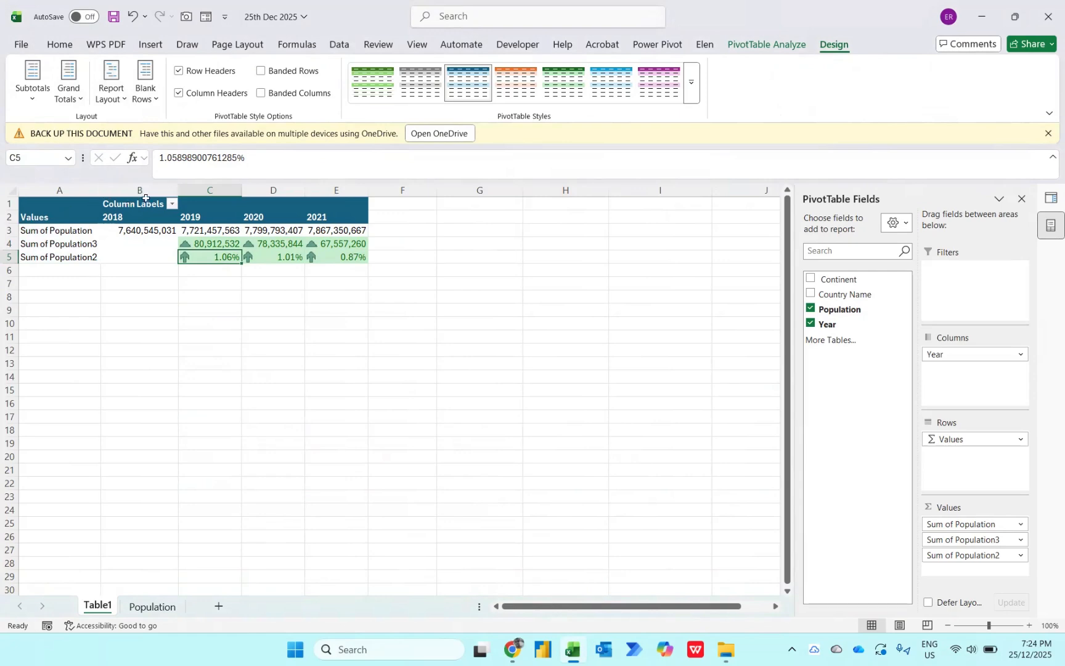
Hide the PivotTable's field headers and rename its "Sum of Population" label as "Total Population"
left_click(744, 45)
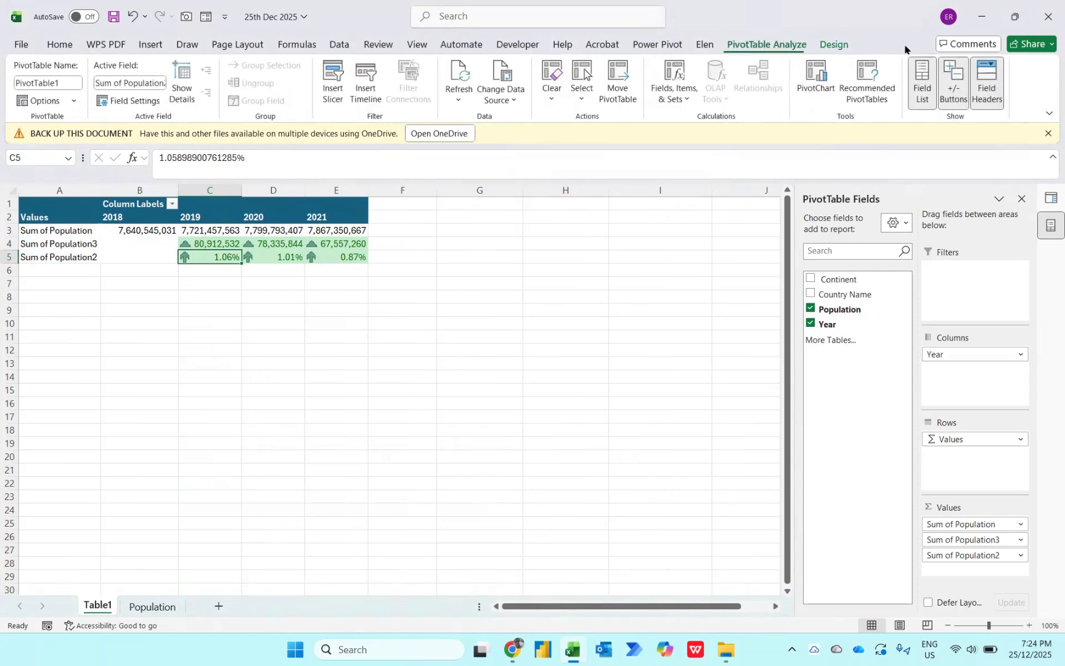
left_click(987, 73)
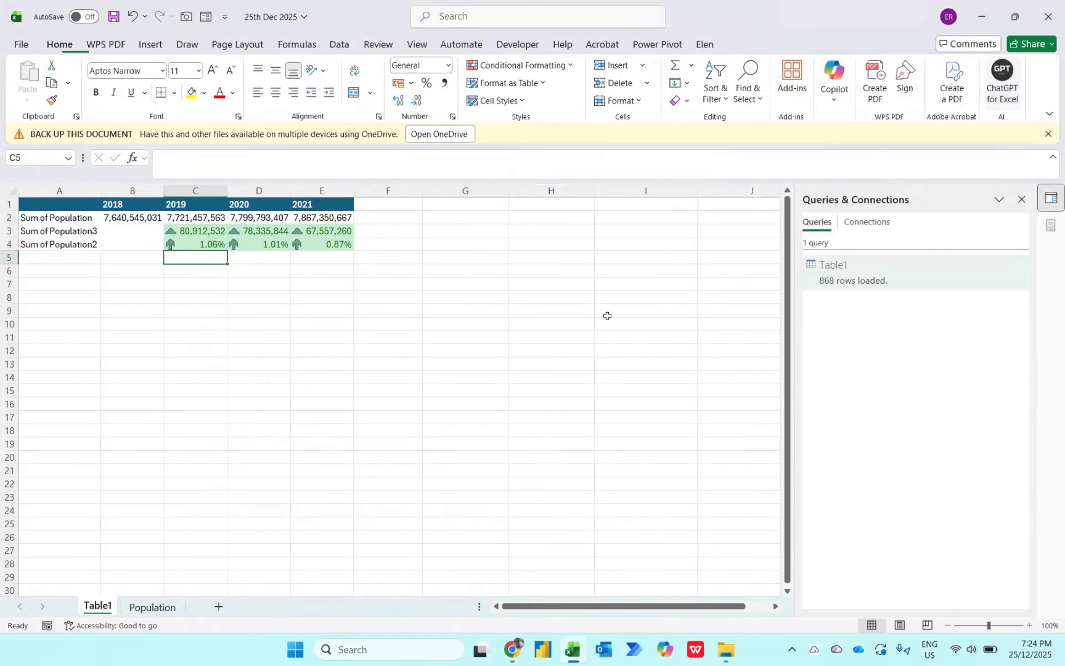
key("Up")
key("Left")
key("Left")
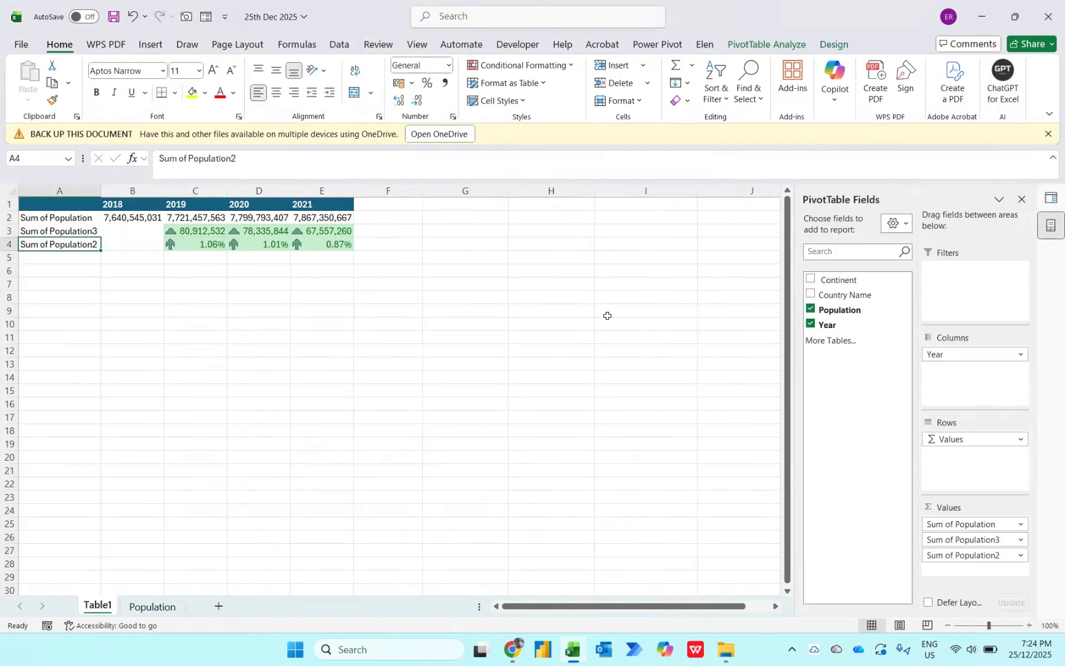
key("Up")
key("Up")
key("Caps_Lock")
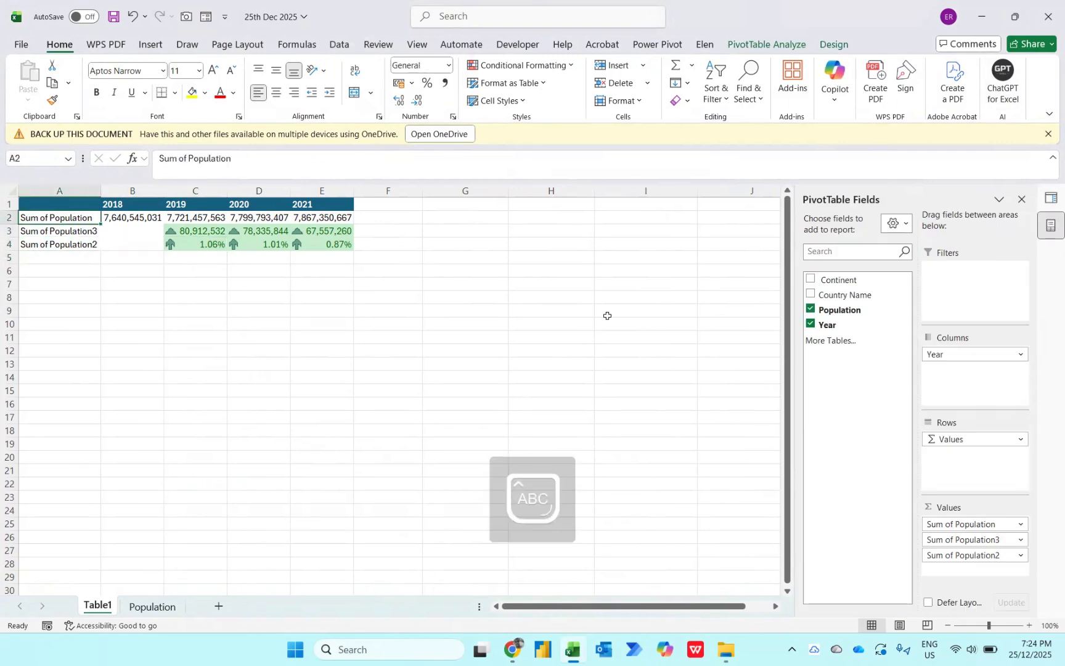
type("Total Popula")
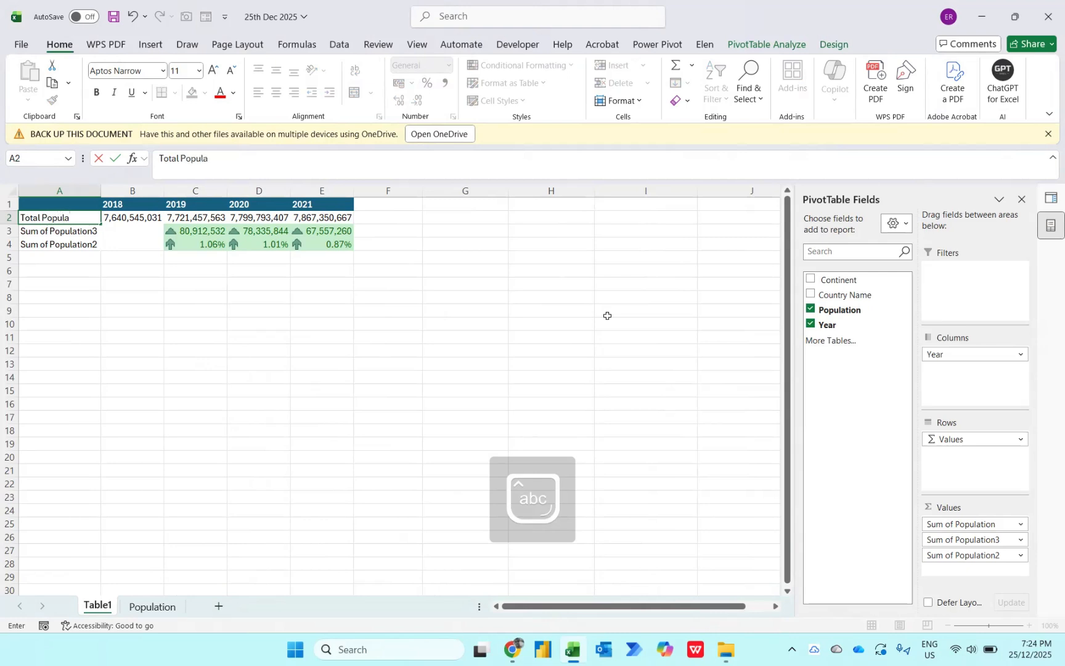
type("tion")
key("Return")
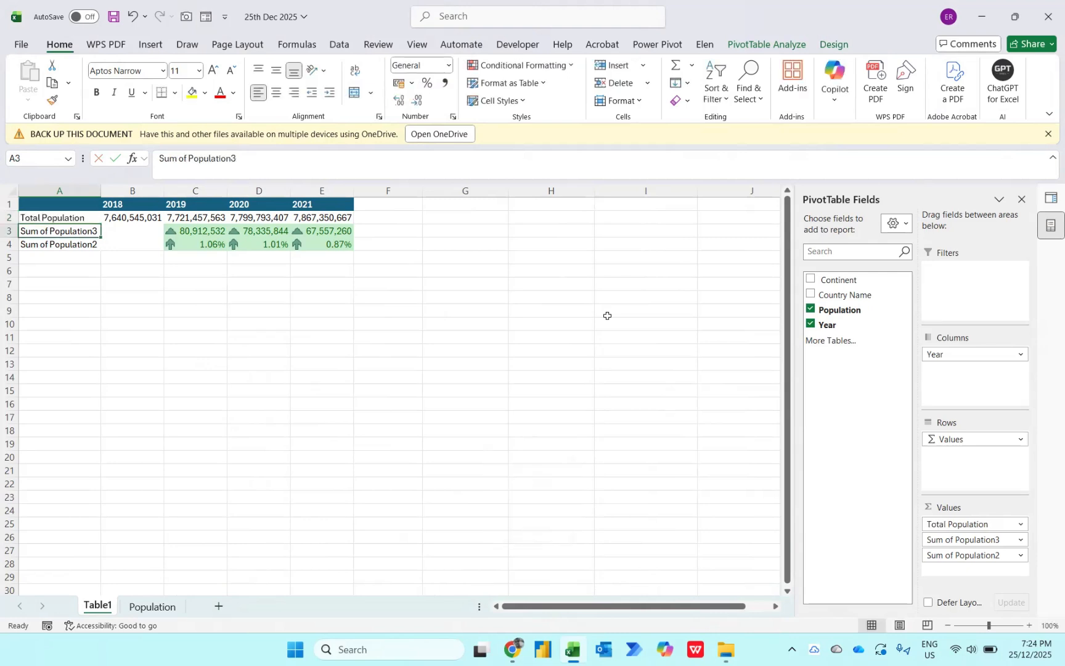
Rename the "Sum of Population3" label in A3 as "Yearly Trending" and copy that text
key("Caps_Lock")
type("Y")
key("Caps_Lock")
type("earl")
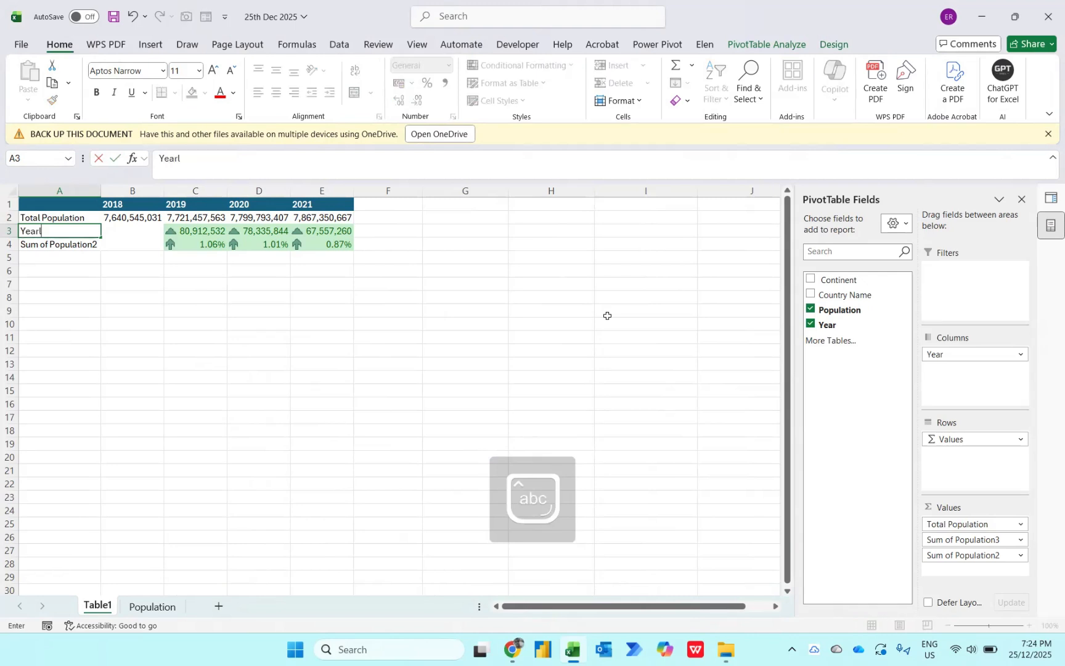
type("y Trending")
key("shift+Home")
key("ctrl+c")
key("Return")
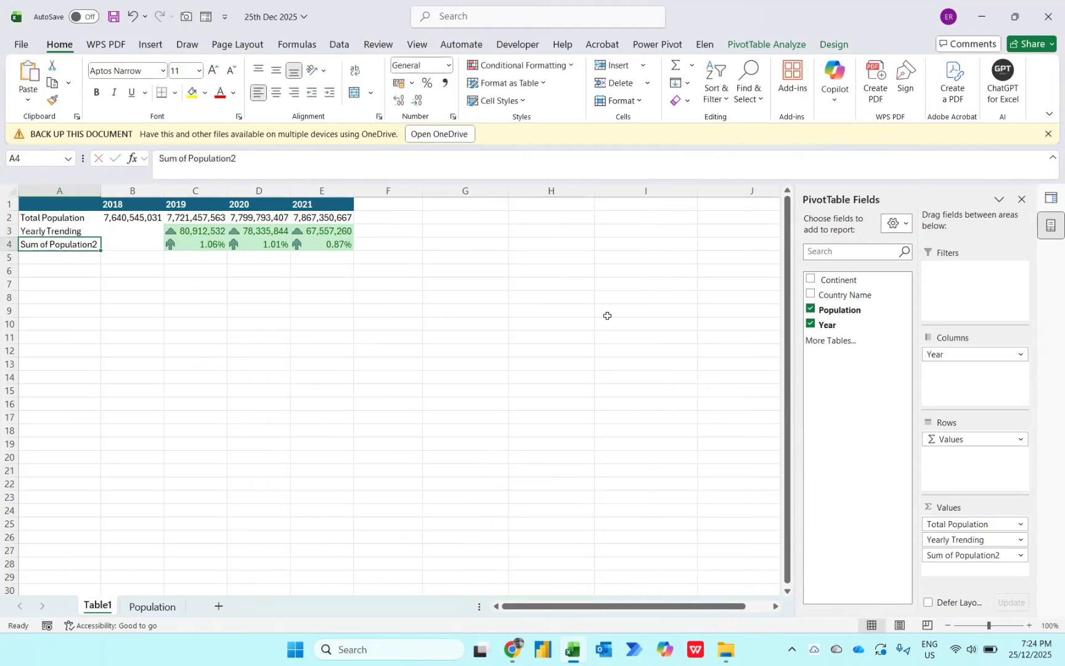
Rename the "Sum of Population2" label in A4 as "Yearly Trending (%)", reusing the copied text
key("F2")
key("shift+Home")
key("ctrl+v")
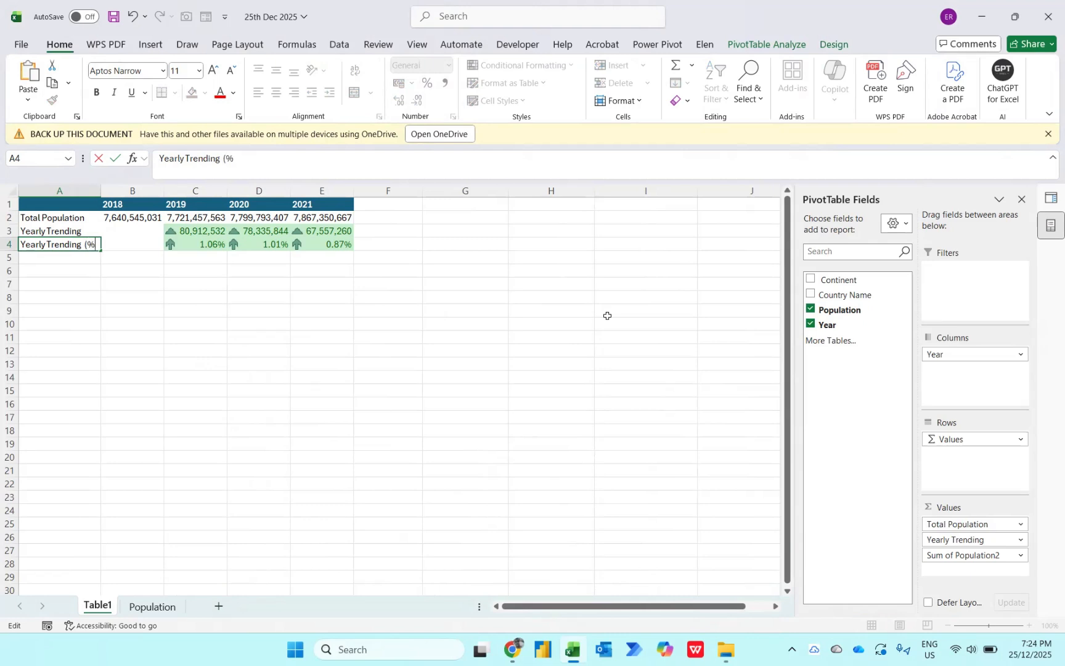
type("(%)")
key("ctrl+Return")
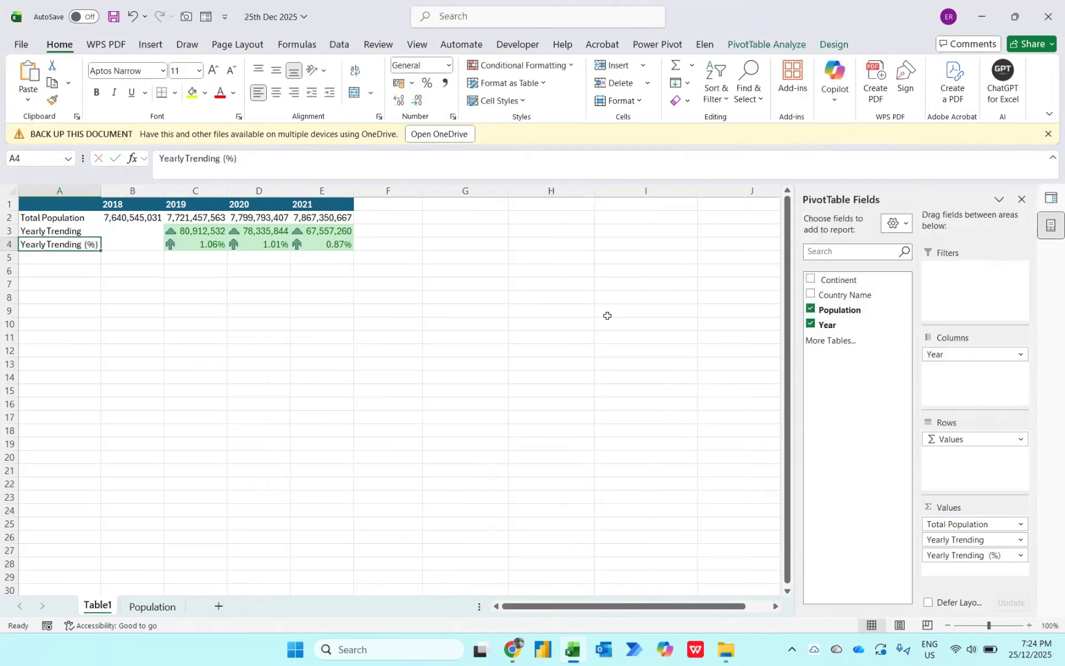
Center the year headers 2018 to 2021 in the PivotTable's first row
key("Up")
key("Up")
key("Right")
key("Up")
key("ctrl+shift+Right")
key("alt+h")
key("a")
key("c")
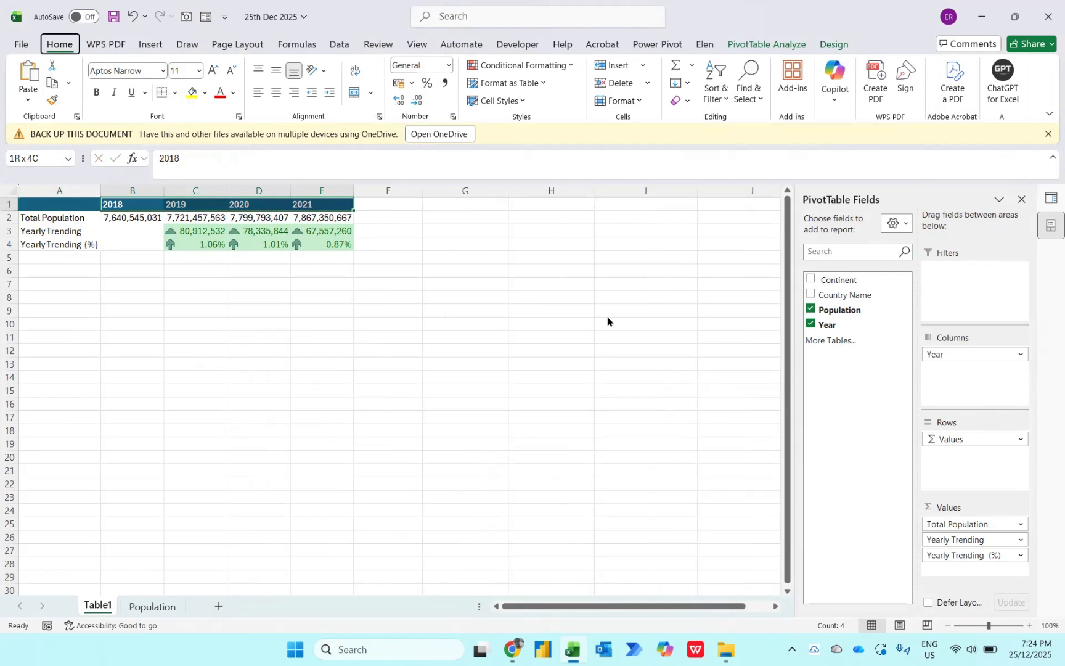
Copy the whole PivotTable and paste the duplicate at cell H1
key("Down")
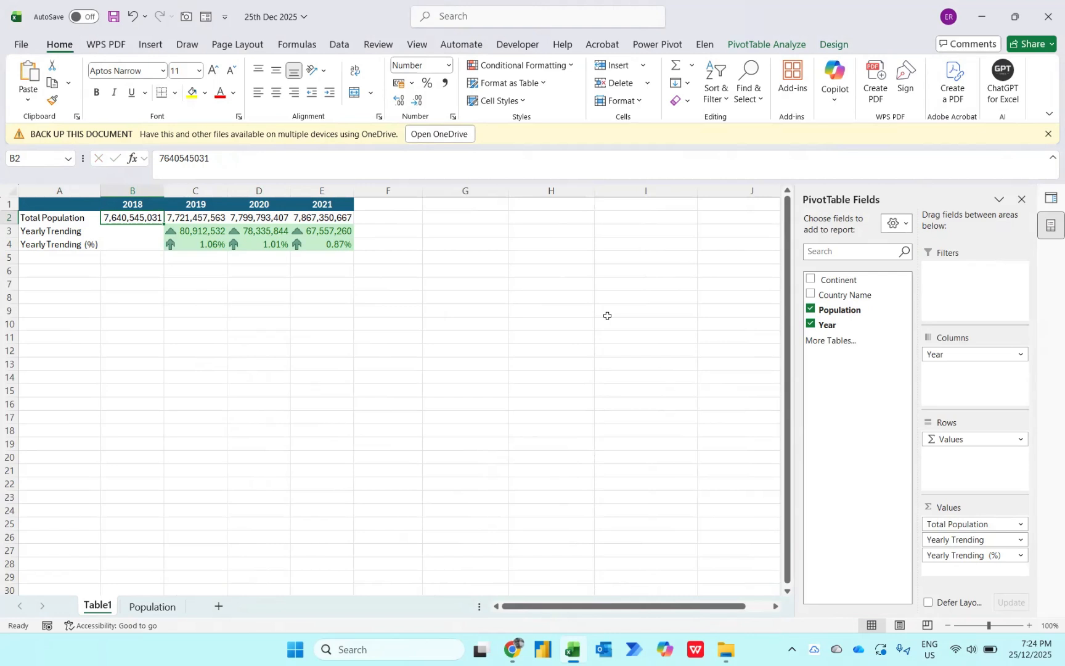
key("ctrl+a")
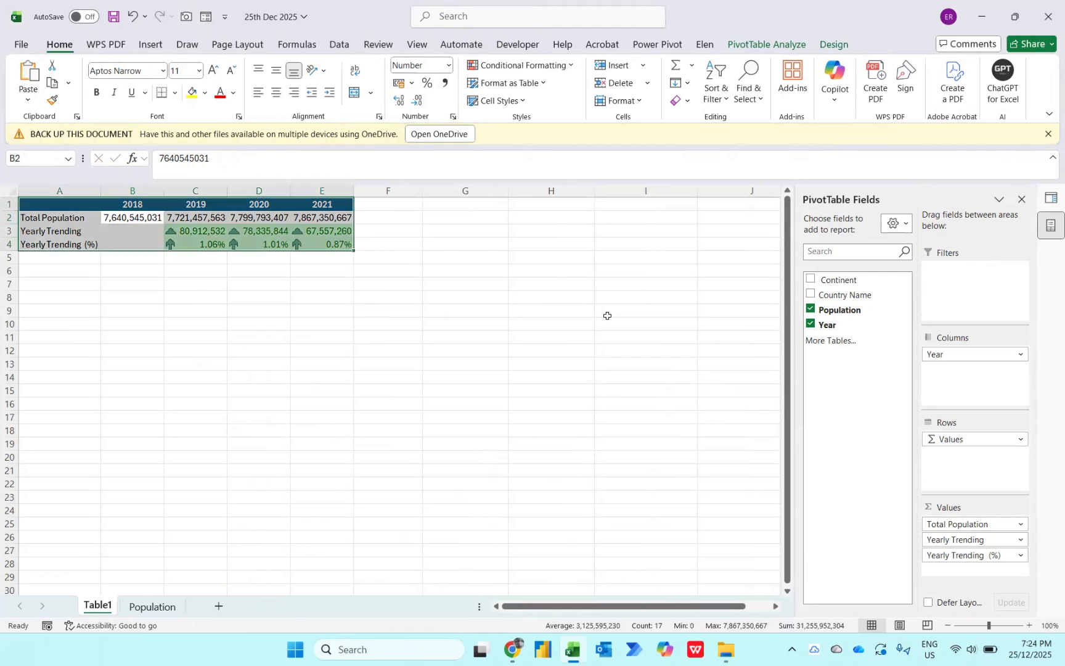
key("ctrl+c")
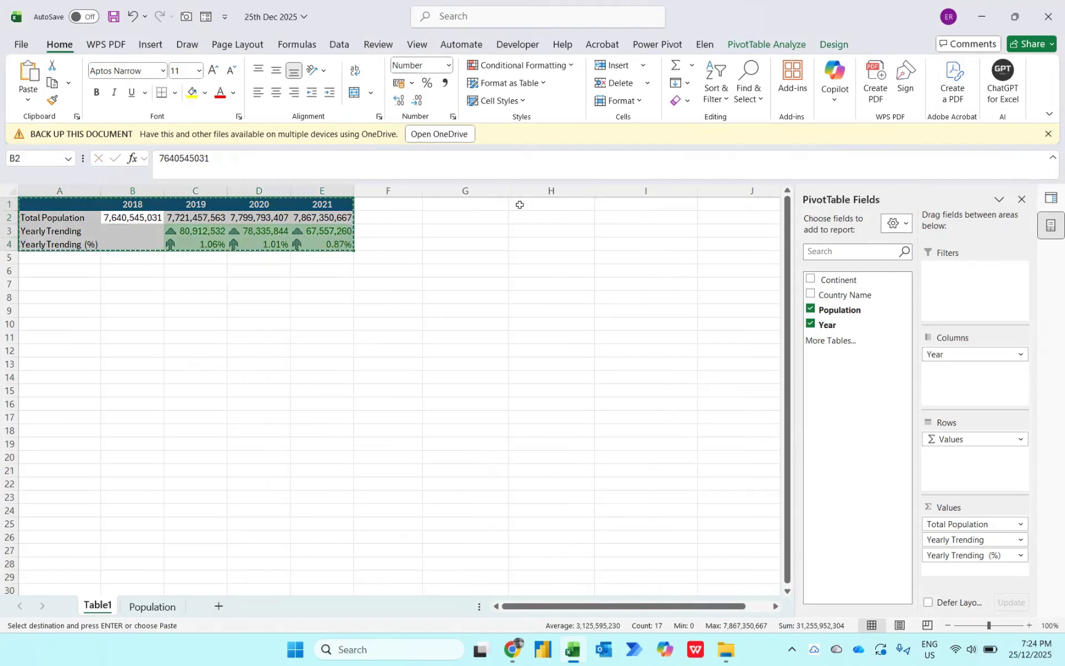
left_click(518, 206)
key("ctrl+v")
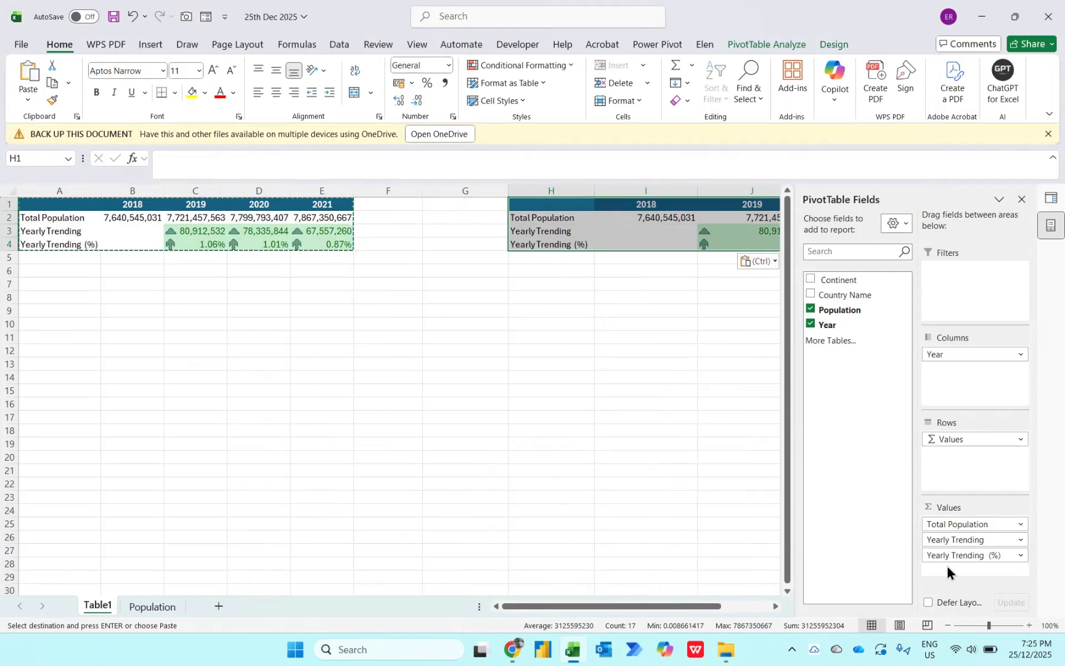
Remove both Yearly Trending values and Year from the PivotTable at H1, and put Country Name in its rows
left_click_drag(954, 557, 897, 530)
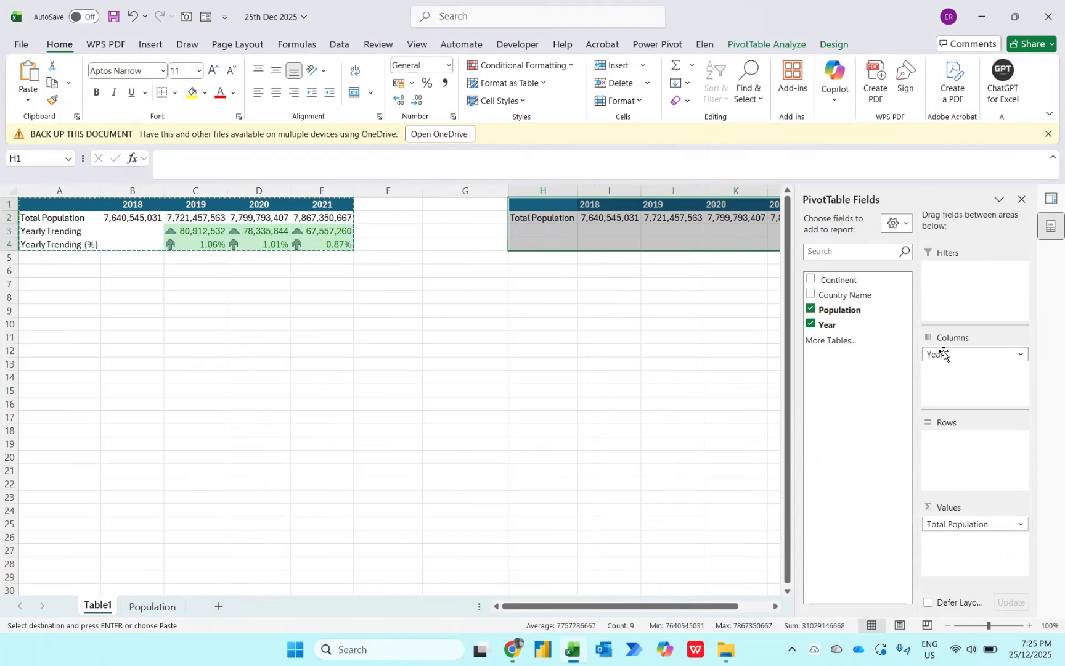
left_click_drag(943, 353, 902, 400)
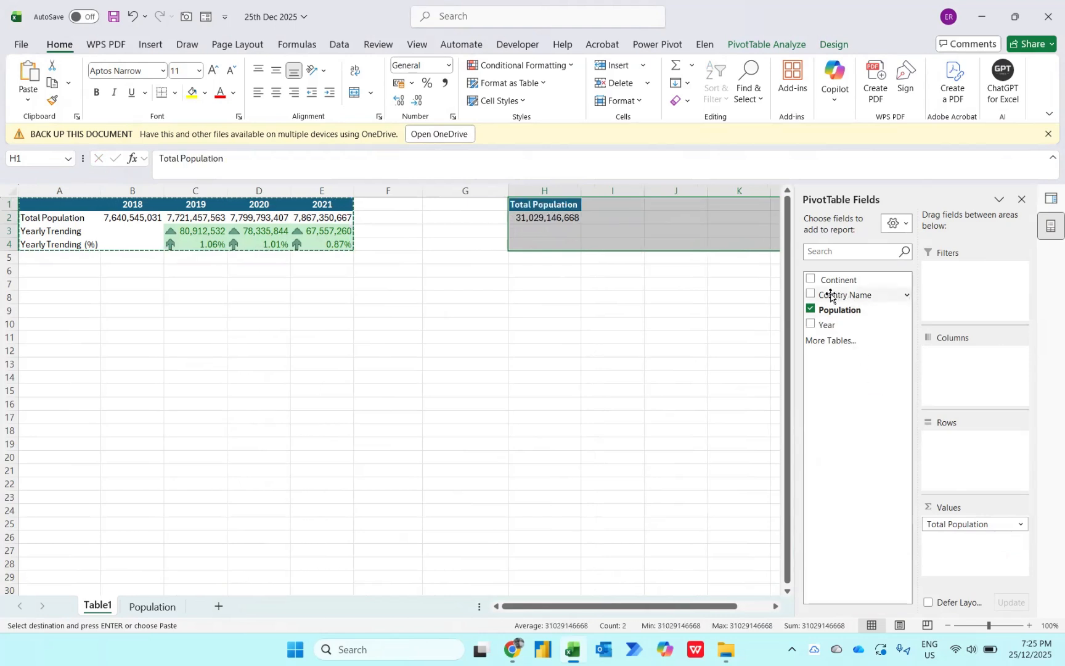
left_click_drag(830, 294, 951, 455)
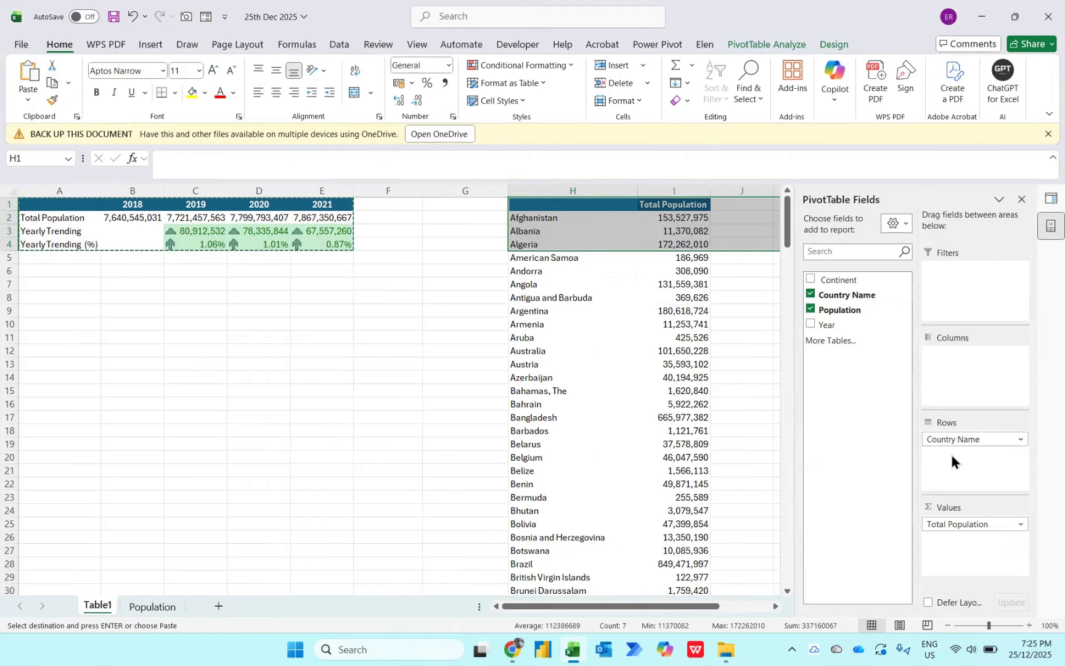
Show the field headers of the country PivotTable at H1
left_click(610, 204)
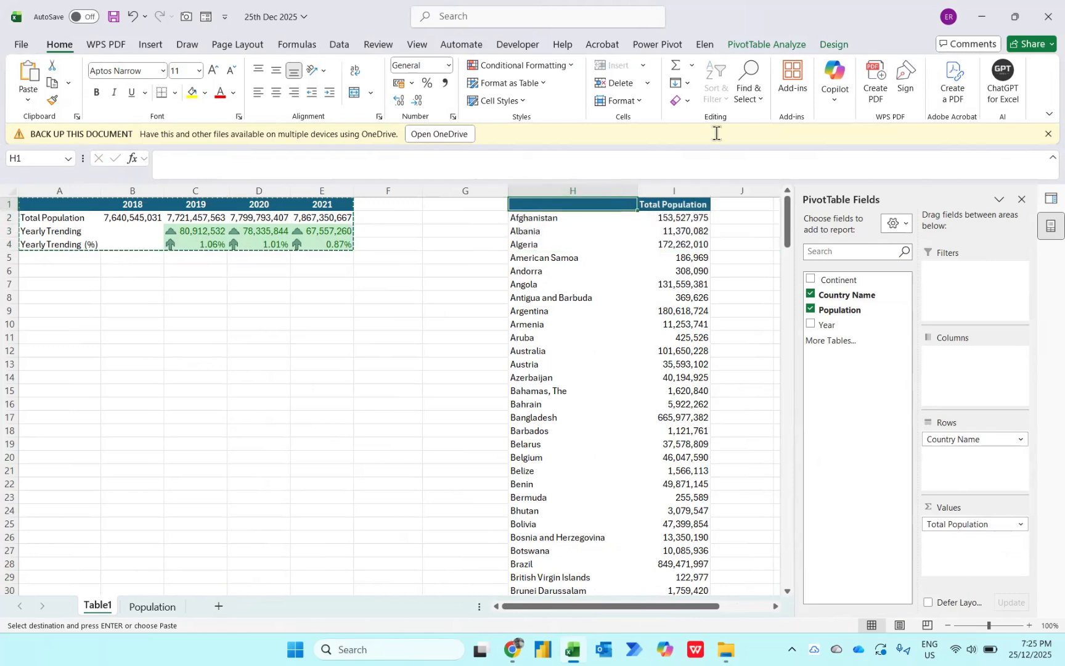
left_click(764, 44)
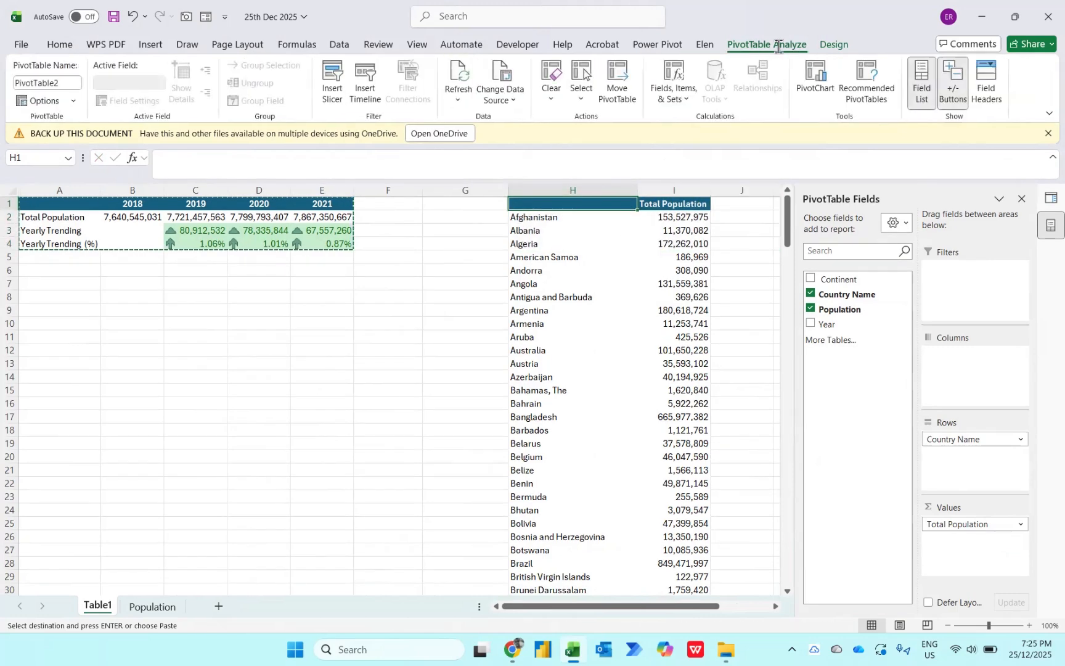
left_click(985, 81)
Filter the country row labels to the top 5 items by Total Population
left_click(629, 205)
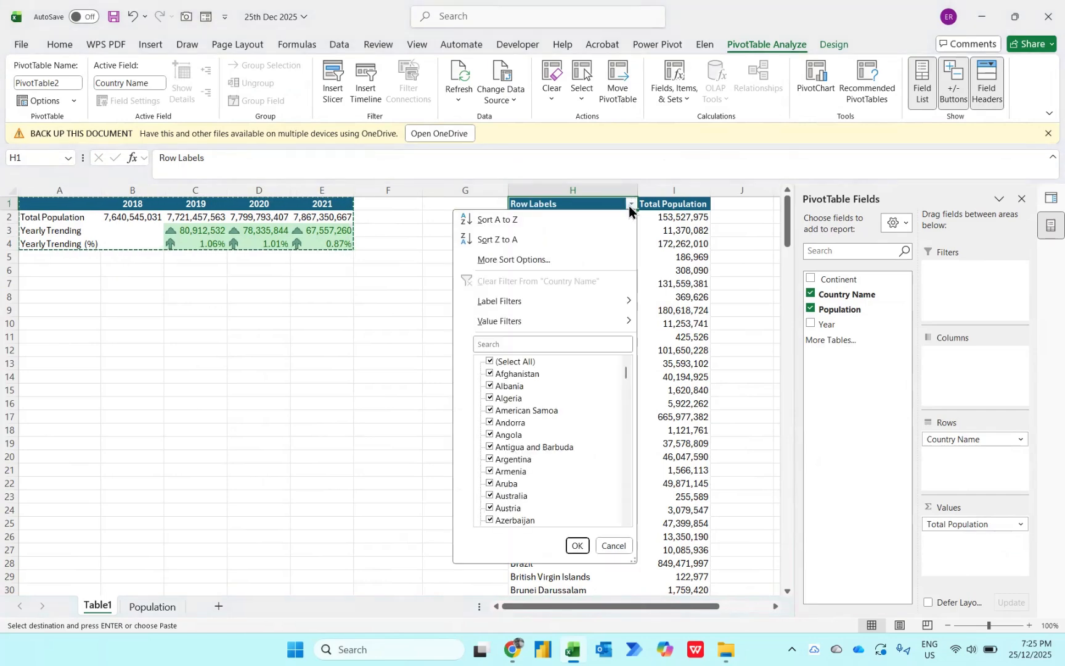
mouse_move(599, 321)
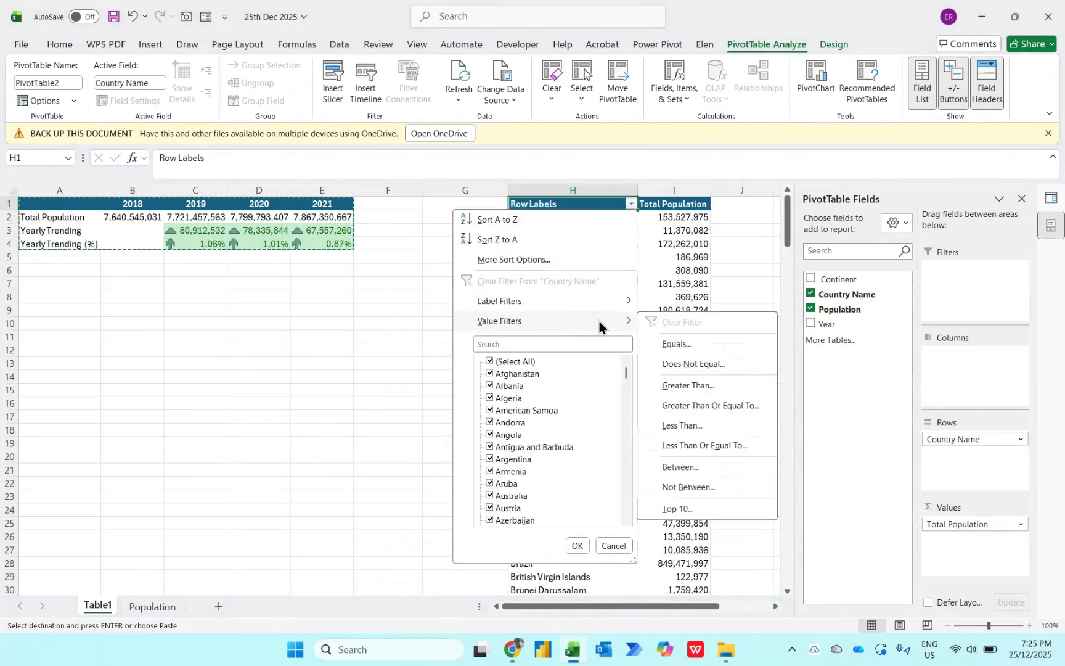
left_click(700, 508)
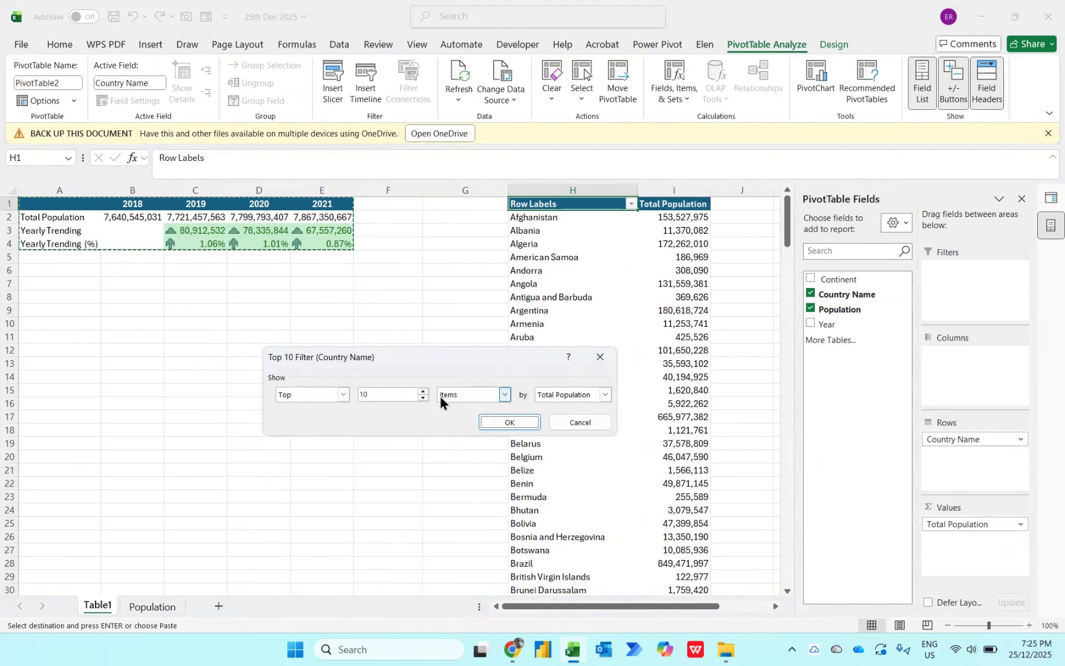
key("BackSpace")
key("BackSpace")
type("5")
key("Return")
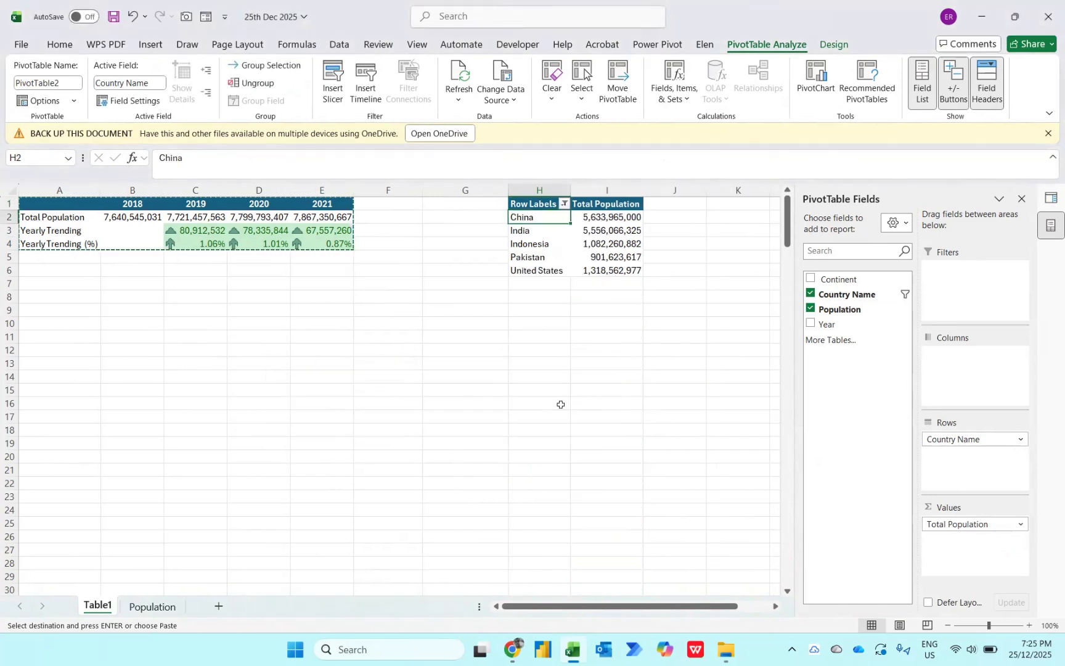
Sort the country PivotTable by Total Population from largest to smallest
key("Right")
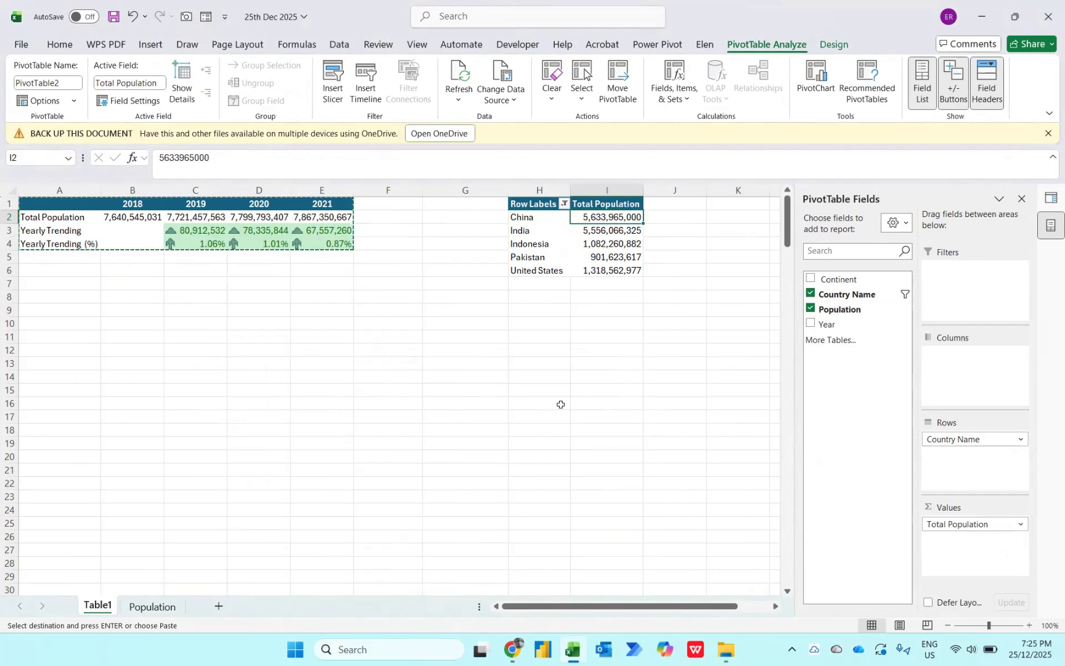
right_click(615, 219)
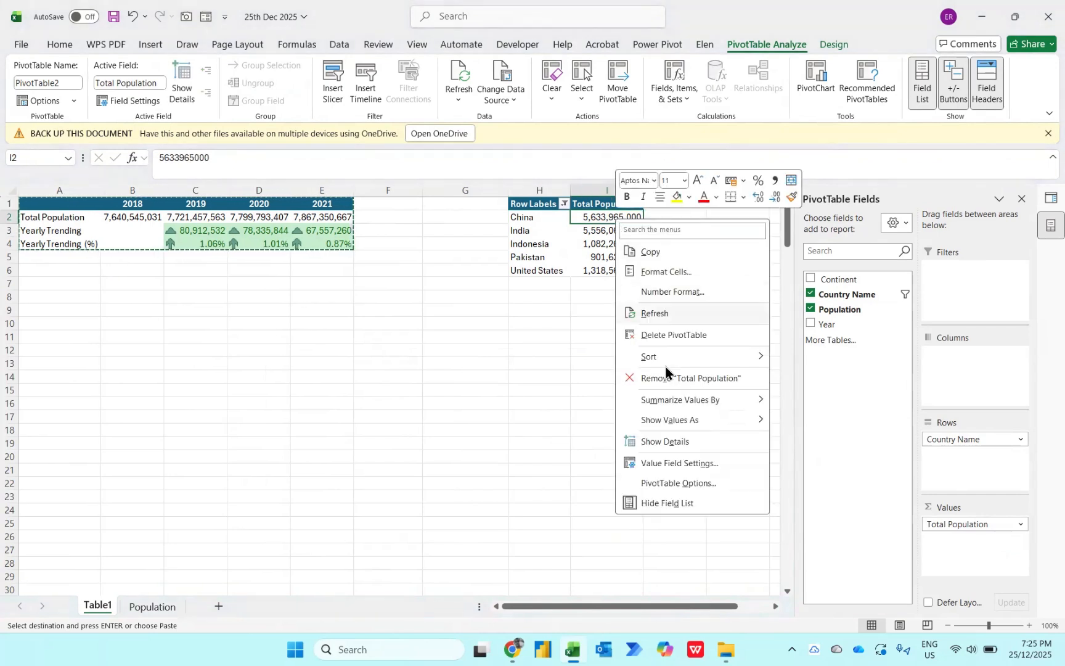
mouse_move(665, 364)
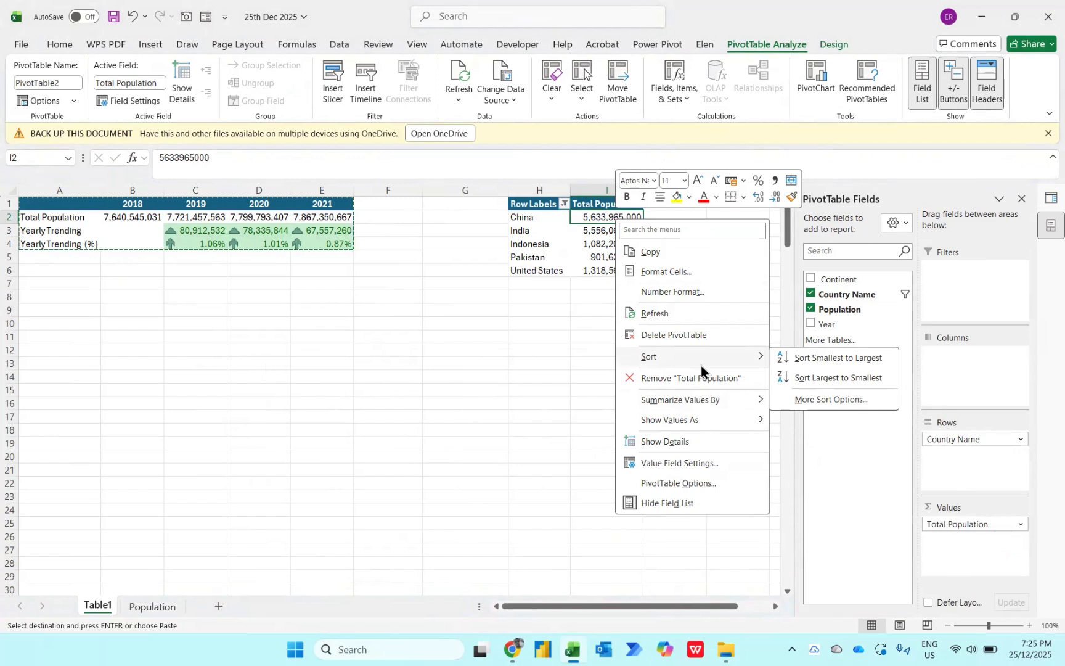
left_click(787, 384)
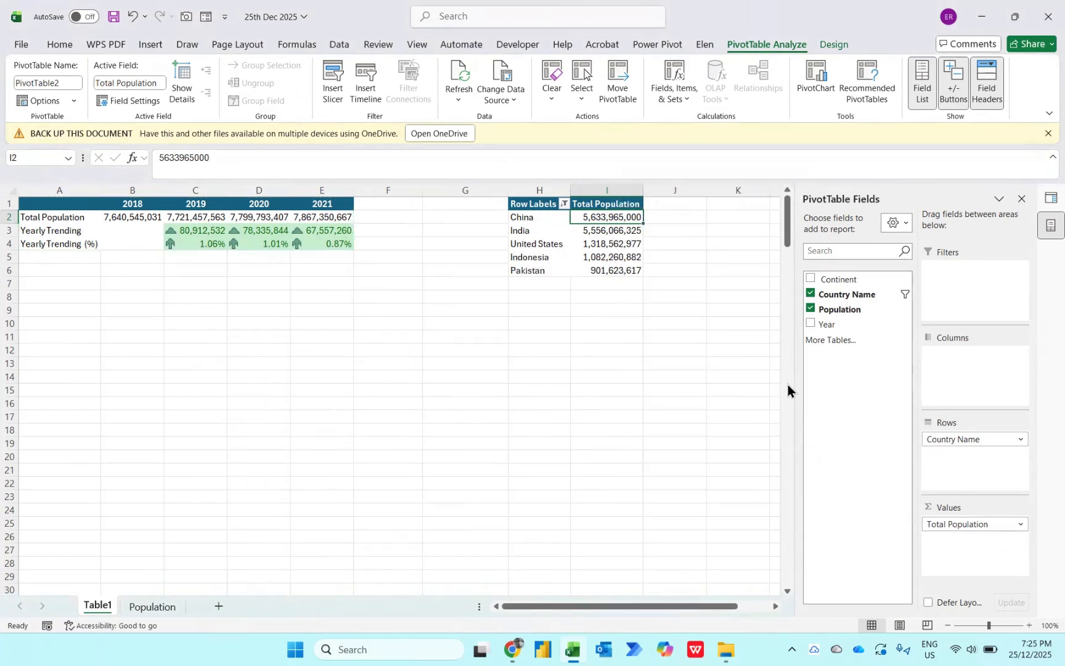
Add Population as a second value in the country PivotTable and move Values from rows to columns
left_click_drag(845, 308, 953, 541)
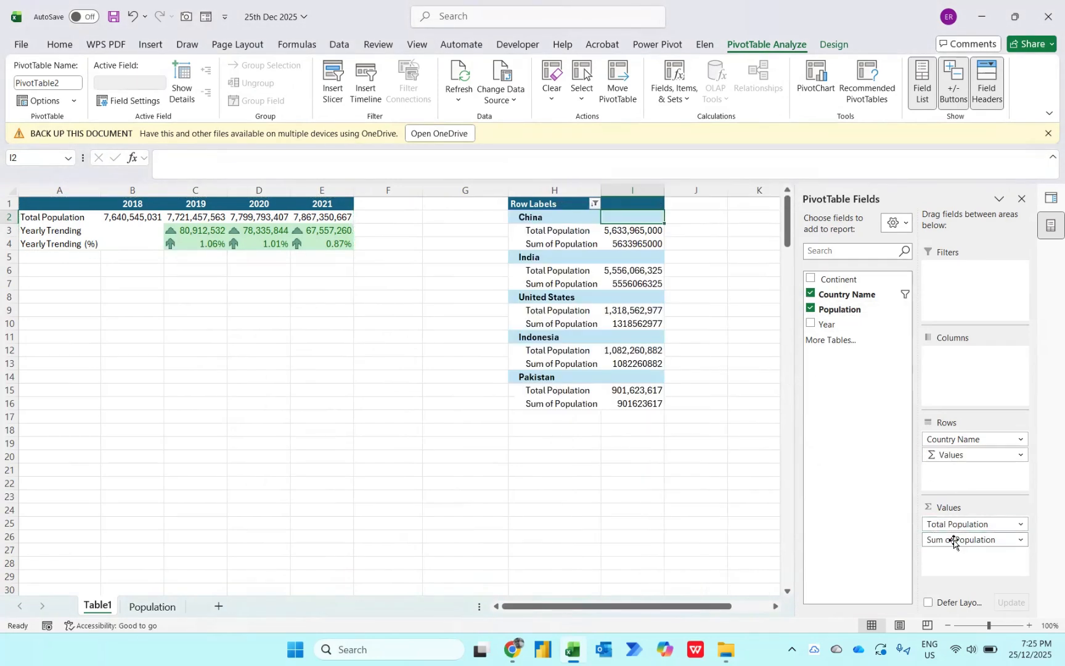
left_click_drag(941, 454, 946, 367)
Start a custom data bar formatting rule from the first Sum of Population value, J2, in the country PivotTable
key("Right")
key("ctrl+shift+Down")
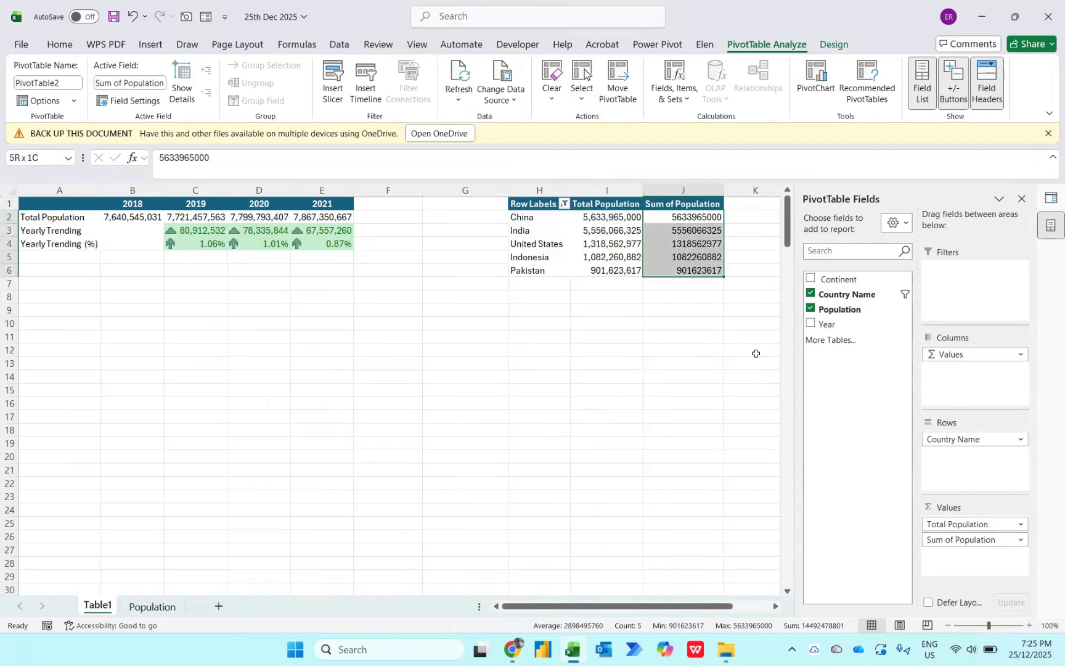
key("shift+Up")
key("shift+Up")
key("shift+Up")
key("shift+Up")
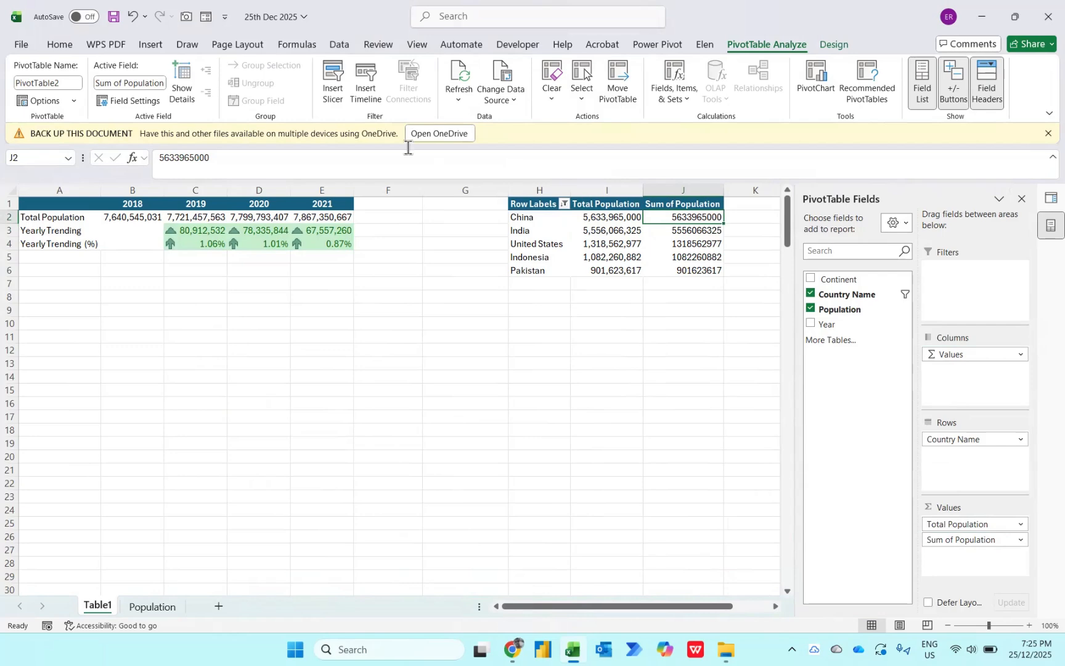
left_click(65, 44)
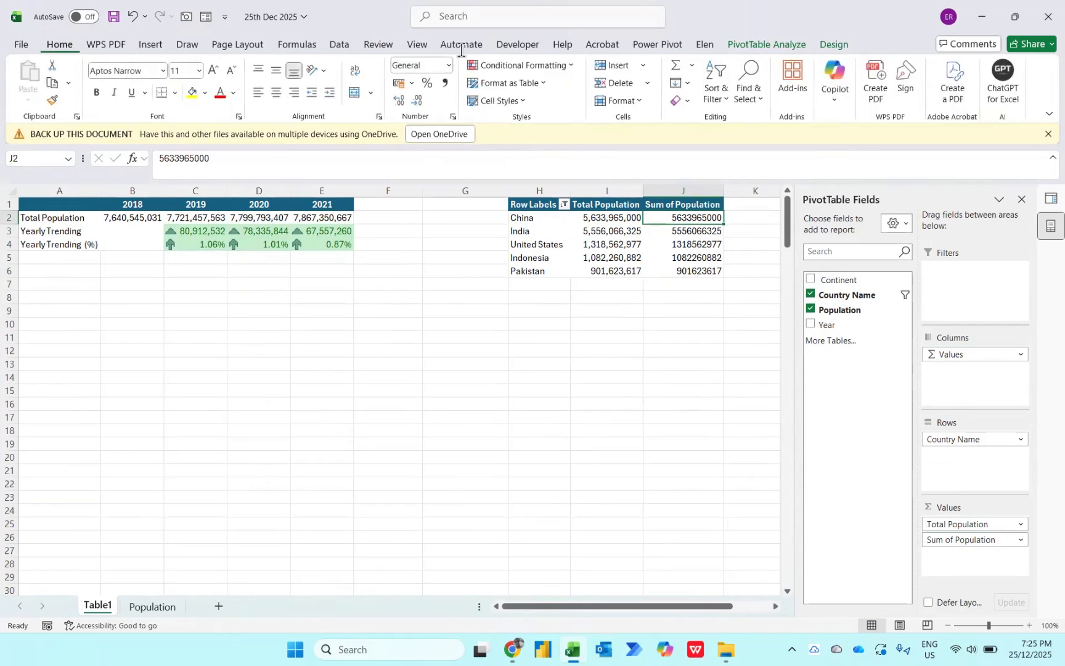
left_click(503, 61)
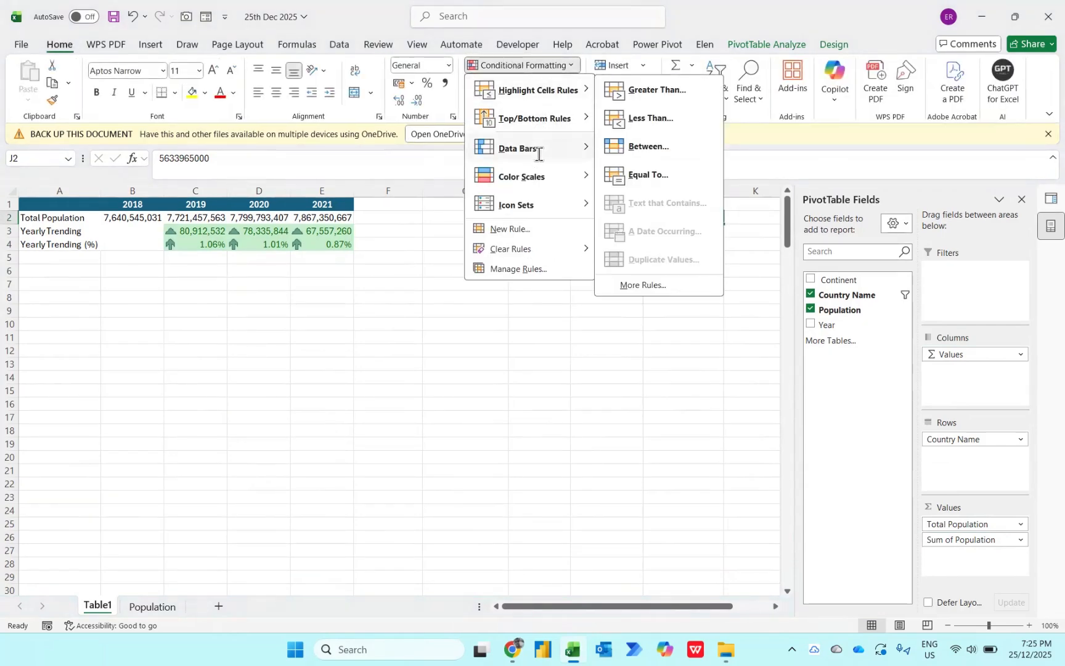
mouse_move(539, 154)
left_click(641, 292)
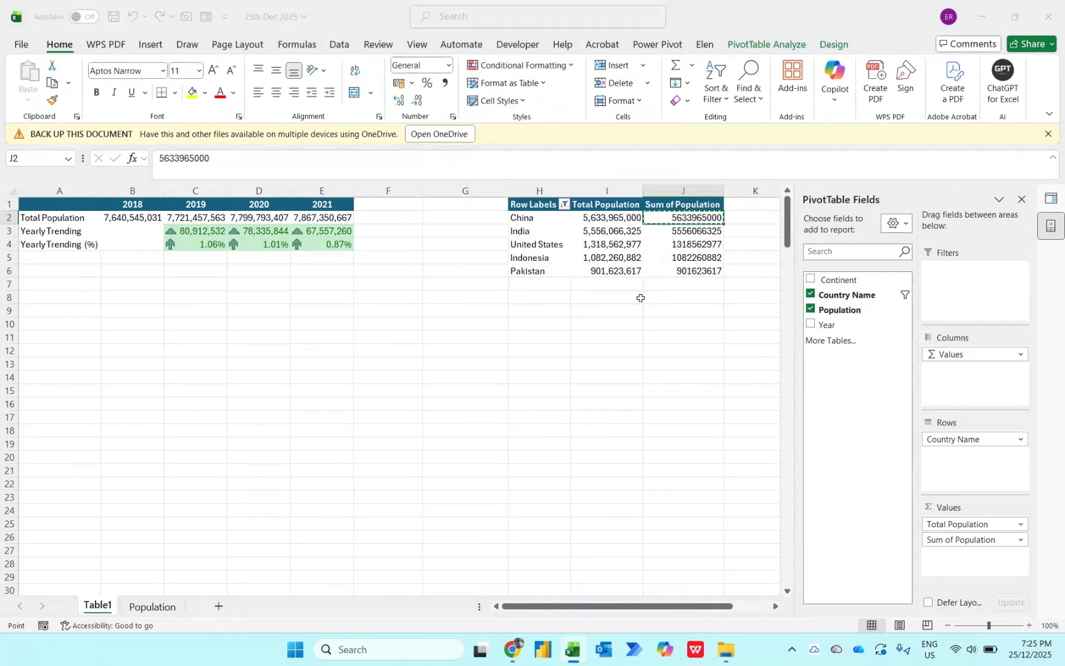
Apply the rule to all cells showing "Sum of Population" values, as bars only with a solid dark blue fill
left_click(281, 276)
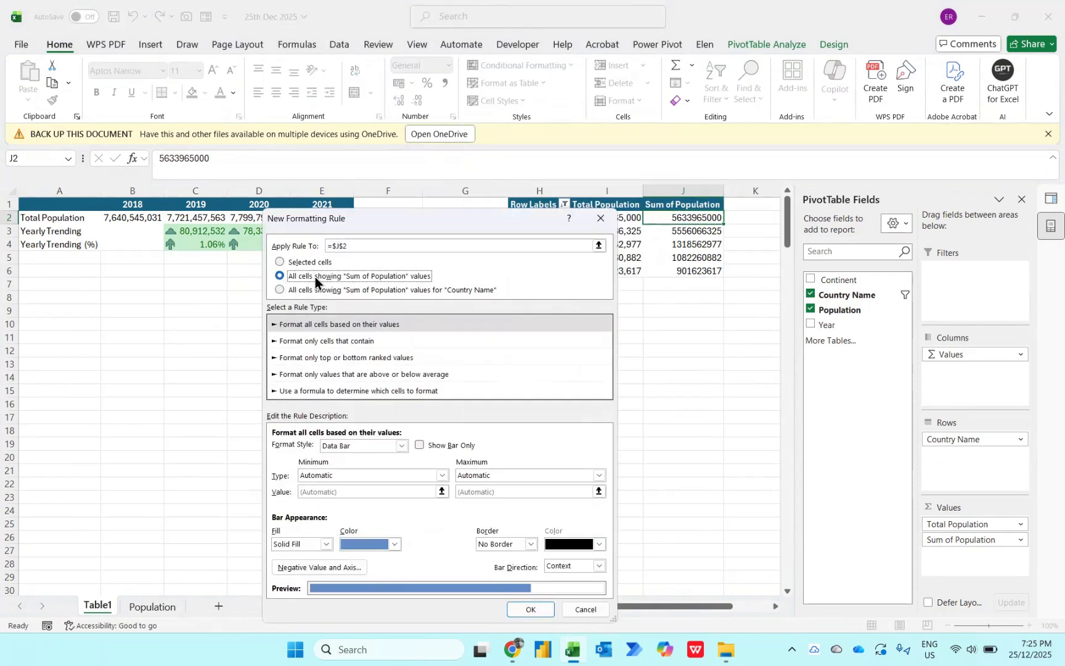
left_click(418, 446)
left_click(395, 544)
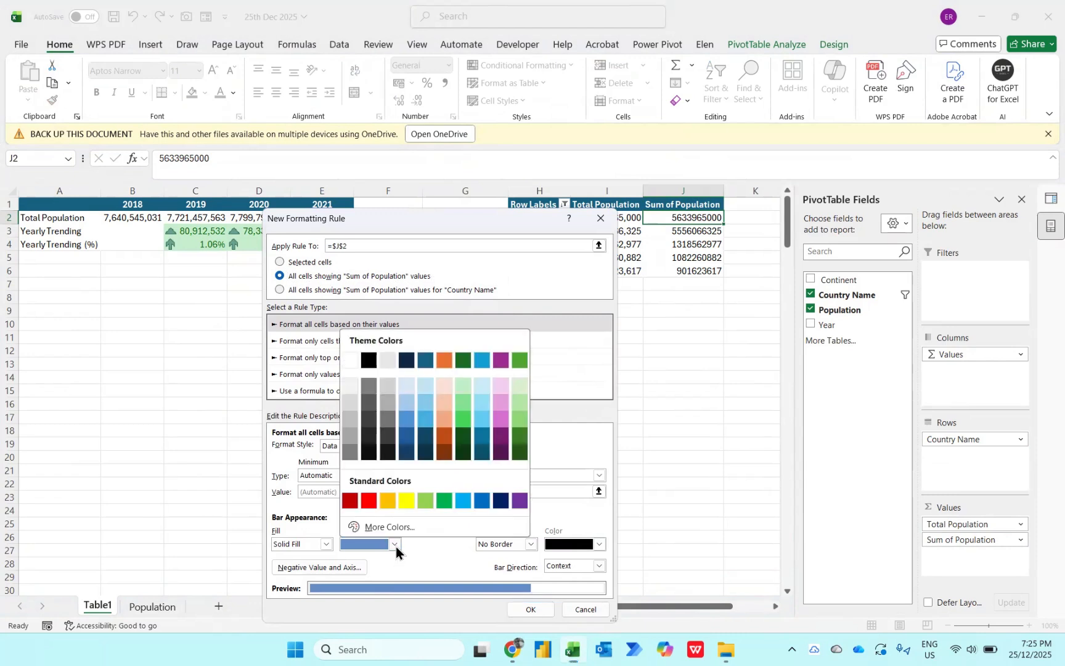
left_click(503, 502)
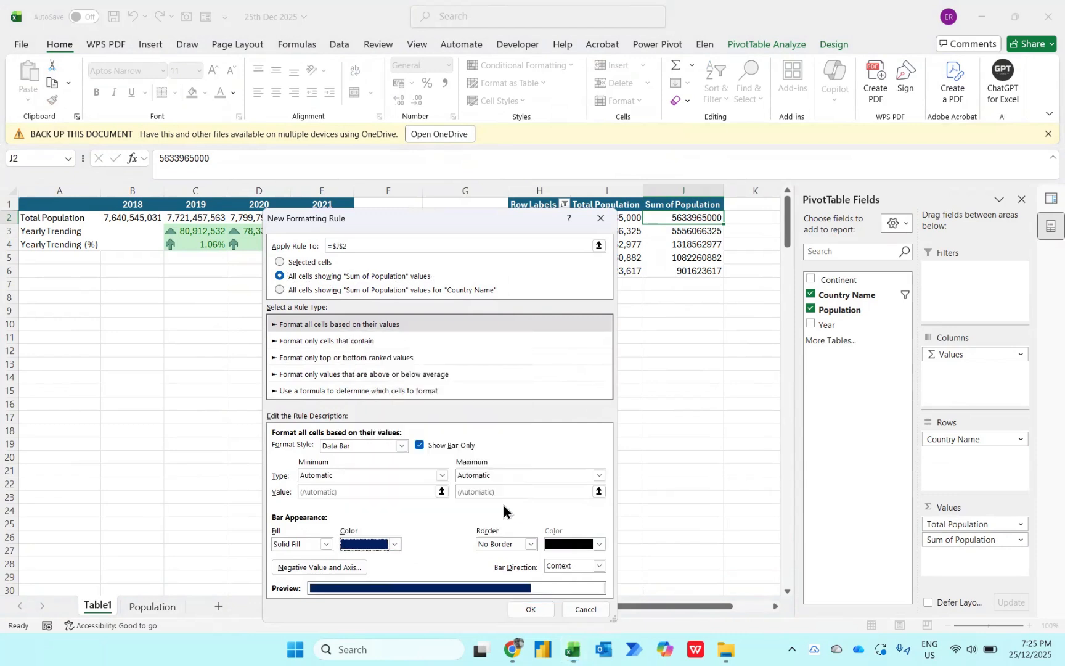
left_click(547, 612)
Insert Continent and Year slicers for the country PivotTable
key("Left")
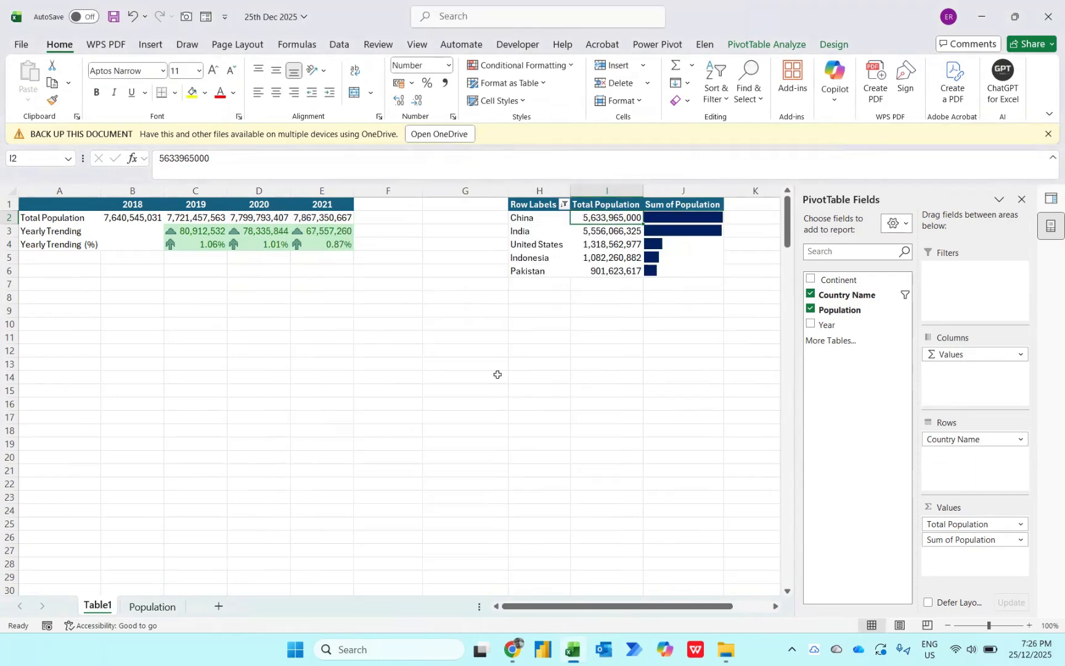
key("Left")
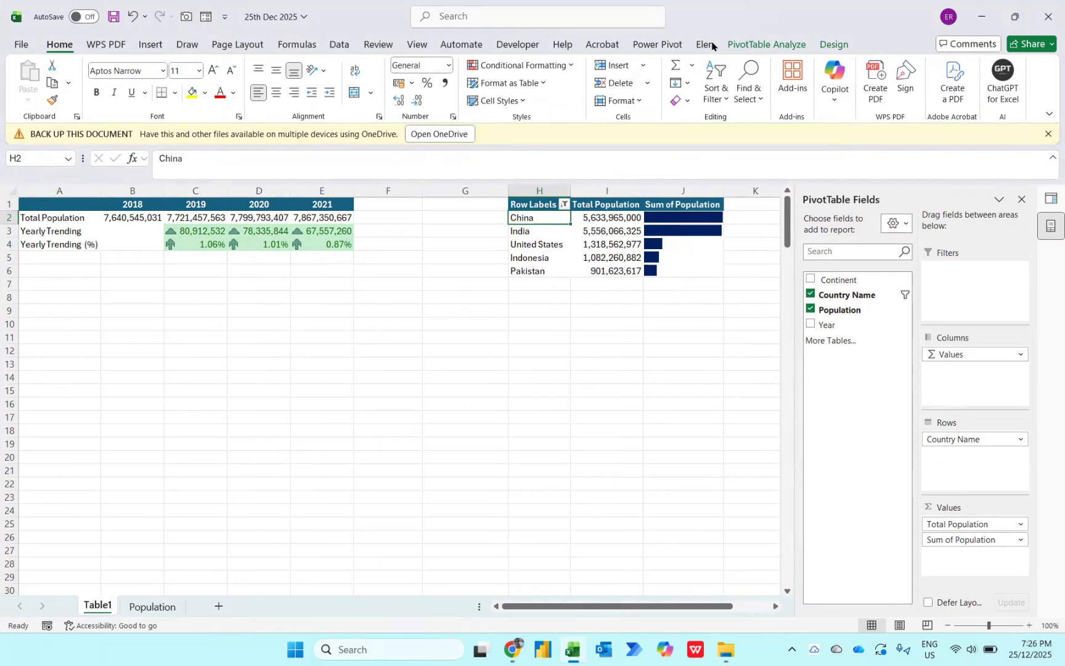
left_click(779, 43)
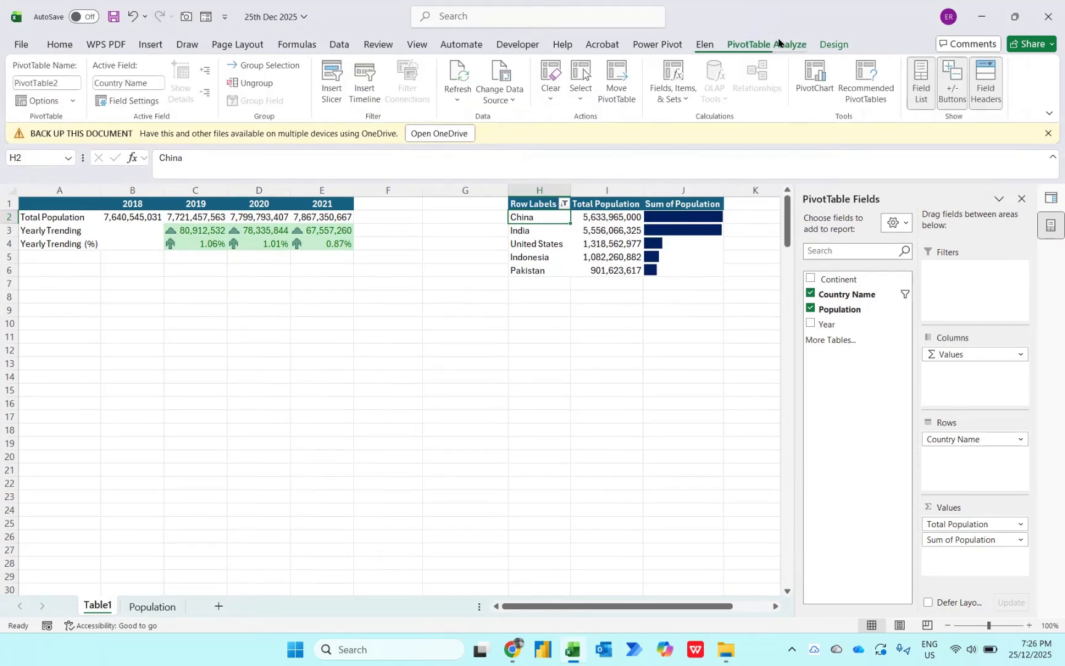
left_click(336, 83)
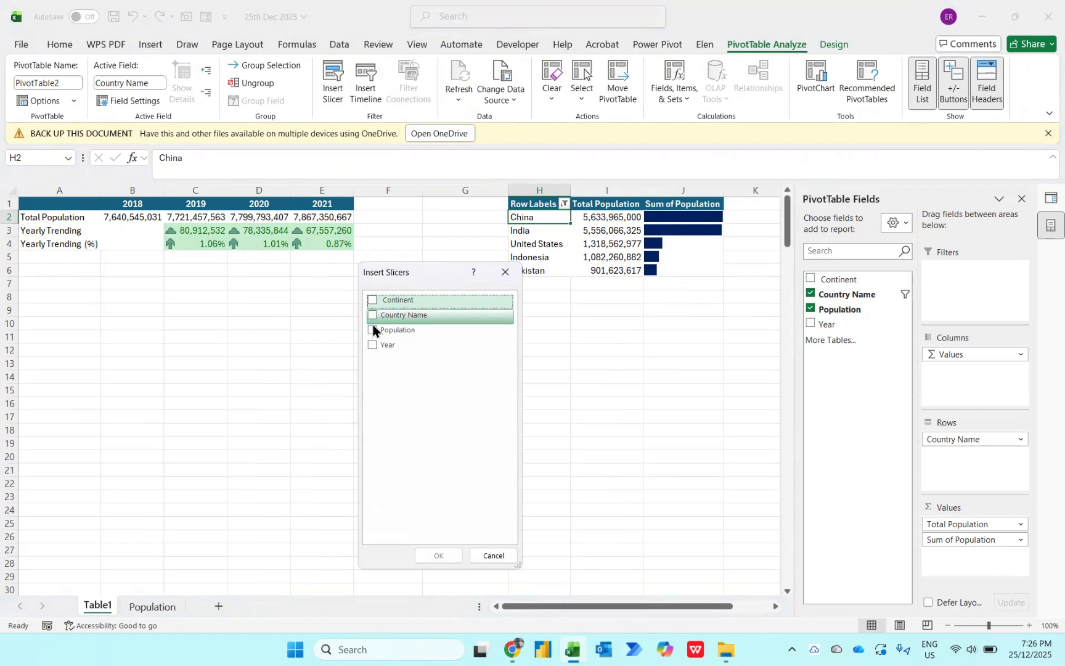
left_click(370, 346)
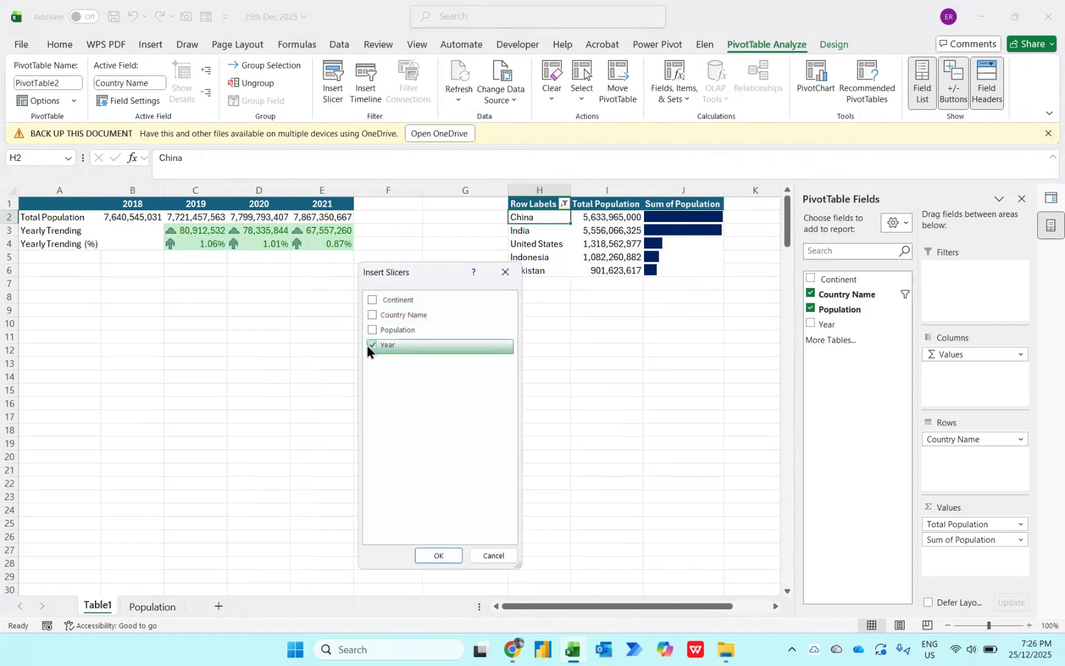
left_click(371, 300)
left_click(439, 554)
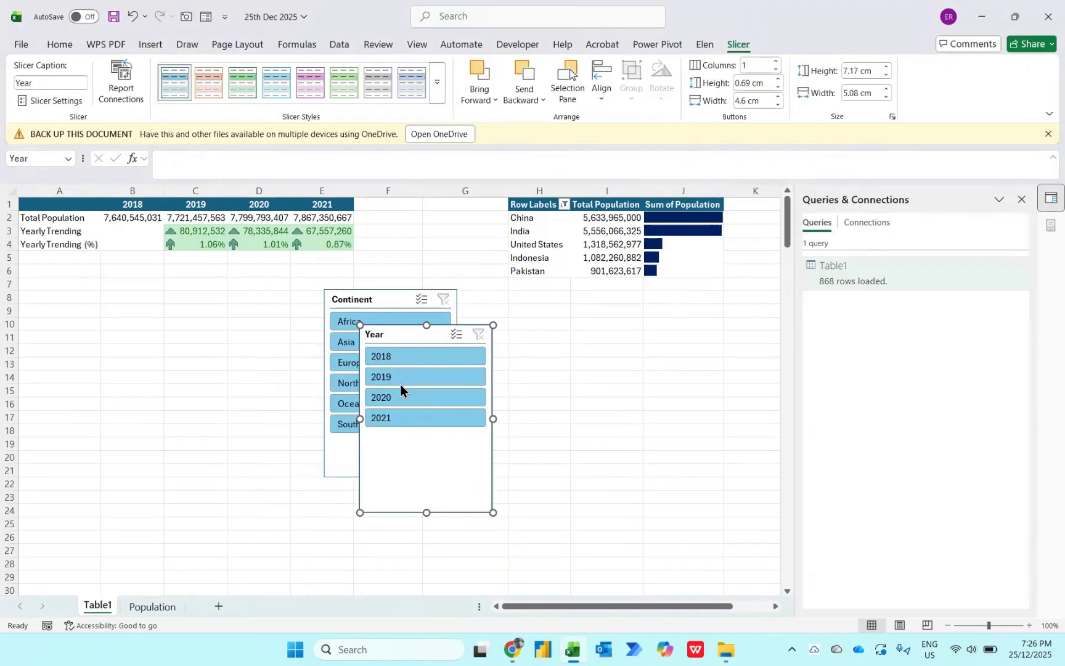
Move the Year slicer beside the Continent slicer and filter it to 2021
left_click_drag(392, 333, 522, 328)
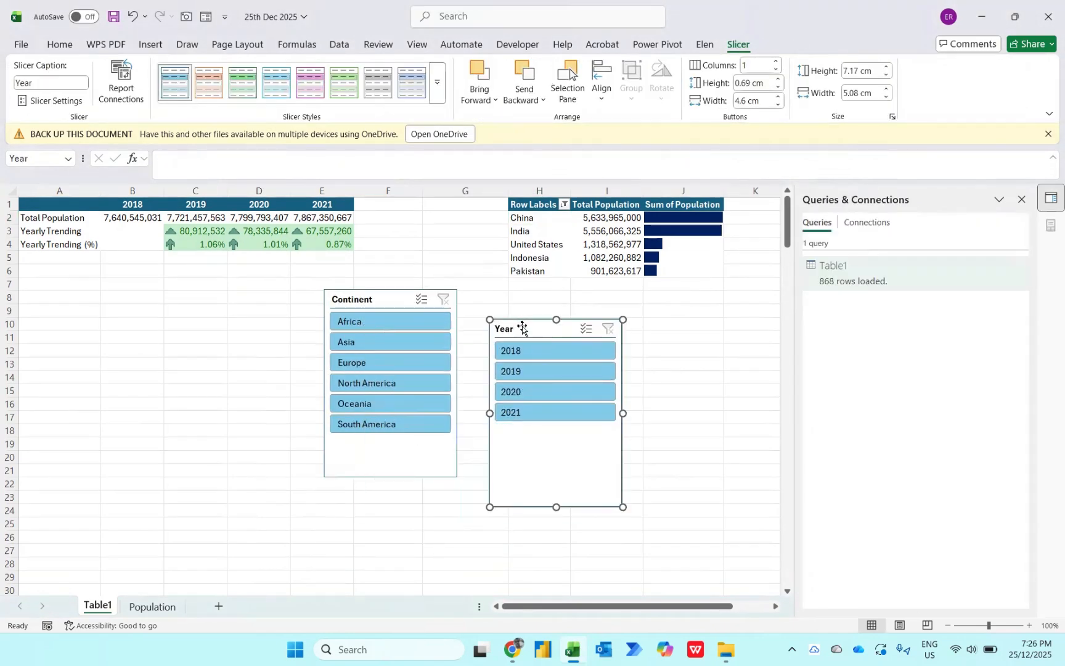
left_click(533, 414)
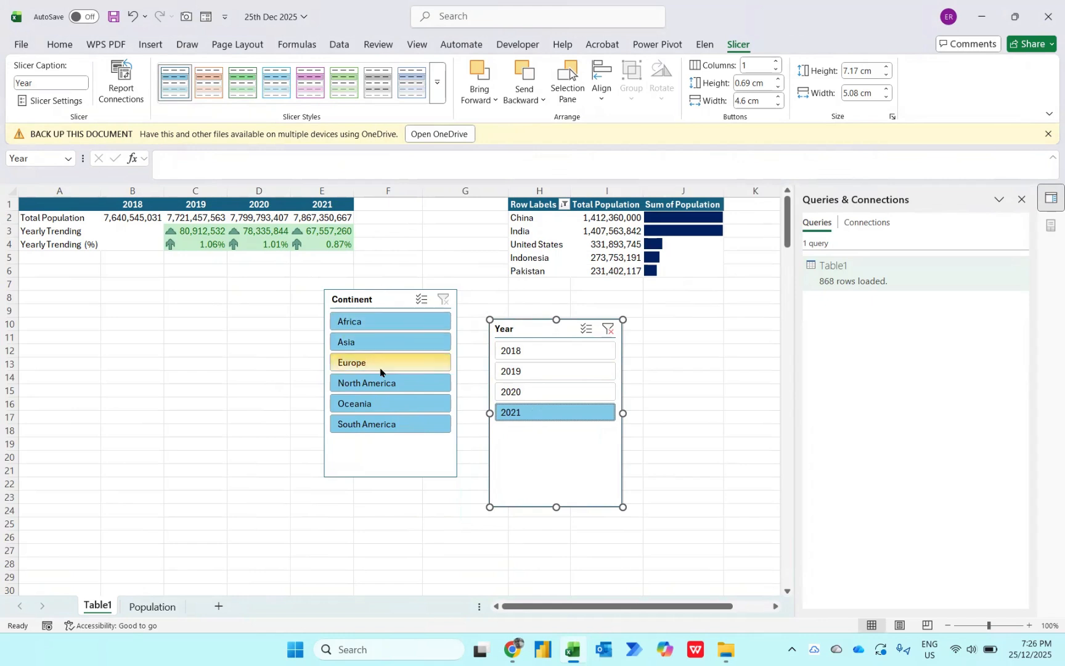
Connect the Continent slicer to PivotTable1 as well as PivotTable2 through its report connections
left_click(366, 299)
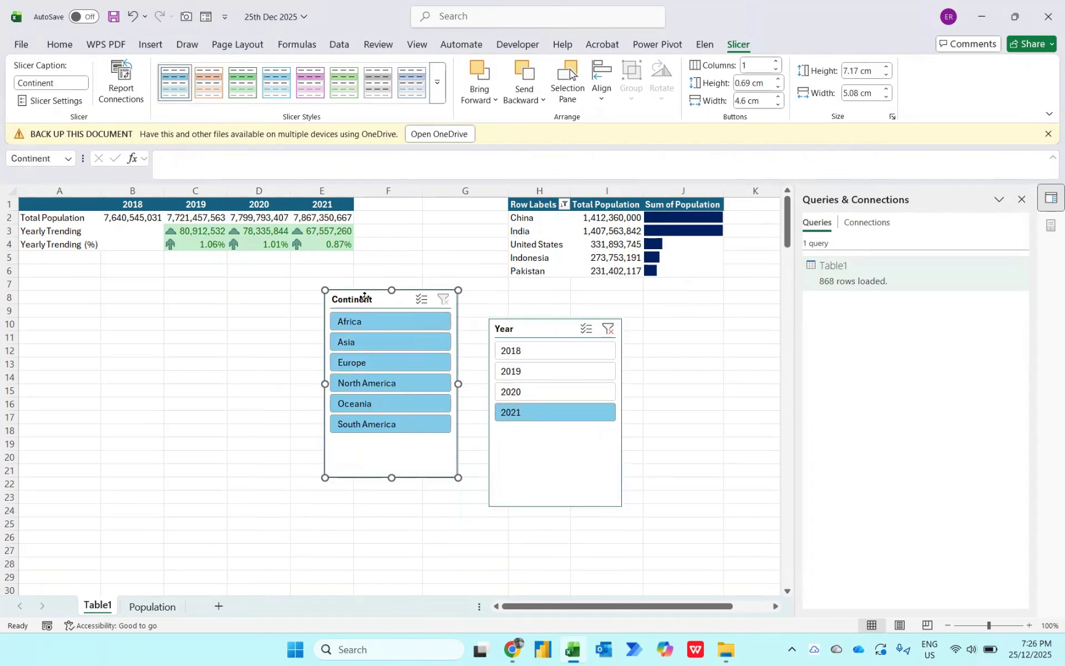
right_click(364, 301)
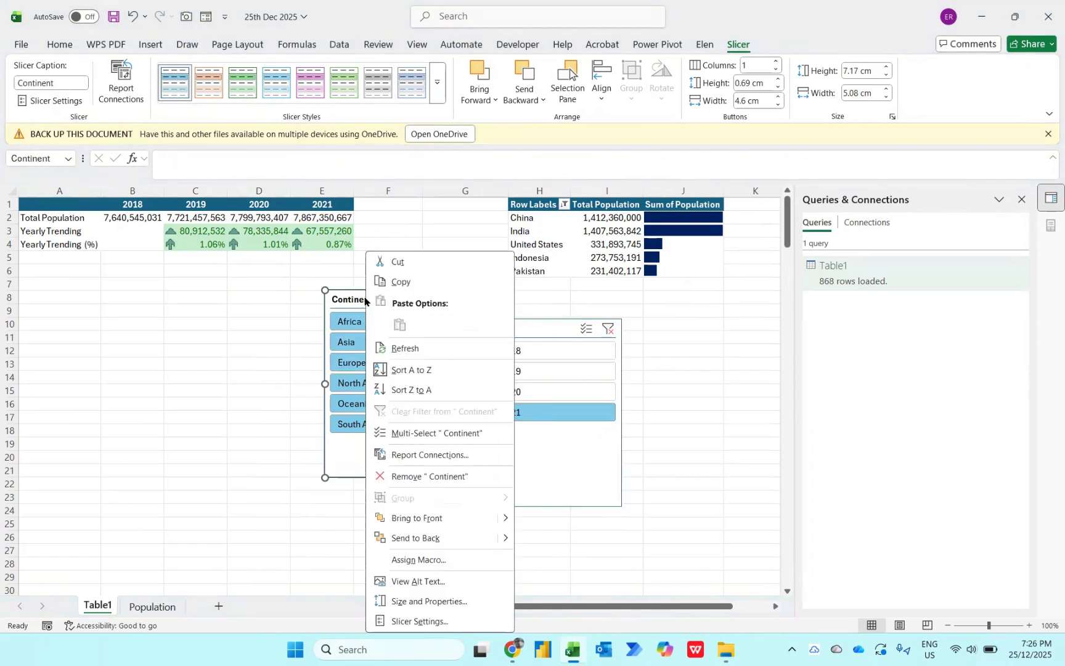
left_click(399, 459)
left_click(288, 467)
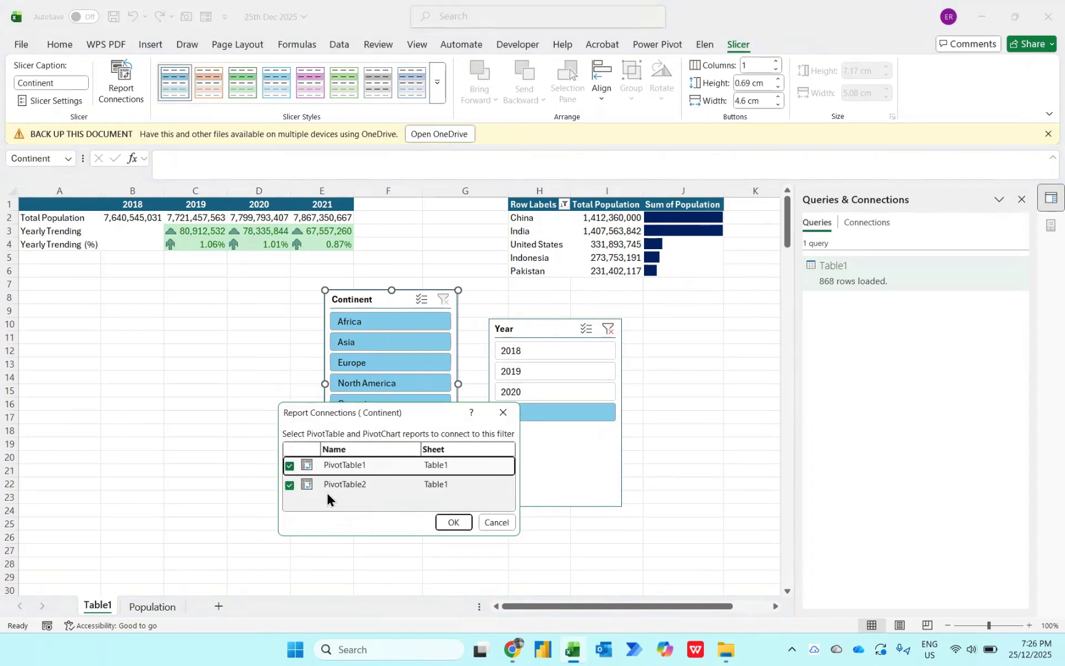
left_click(452, 522)
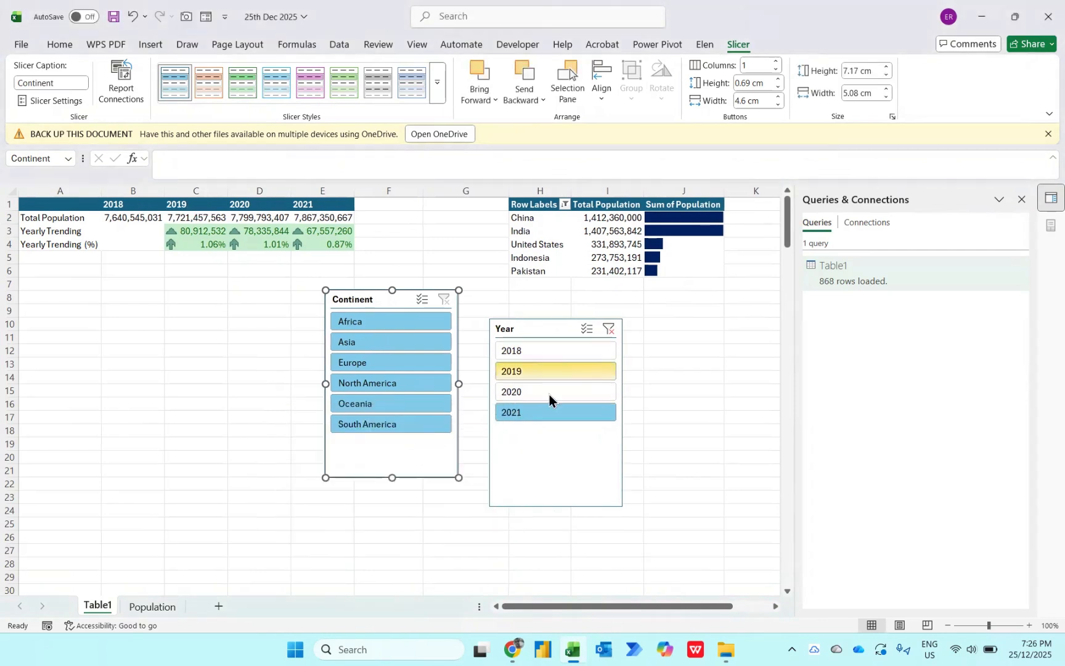
Test the slicers by filtering Year to 2020 and 2019, and Continent to Asia, Africa, Asia and Europe
left_click(549, 393)
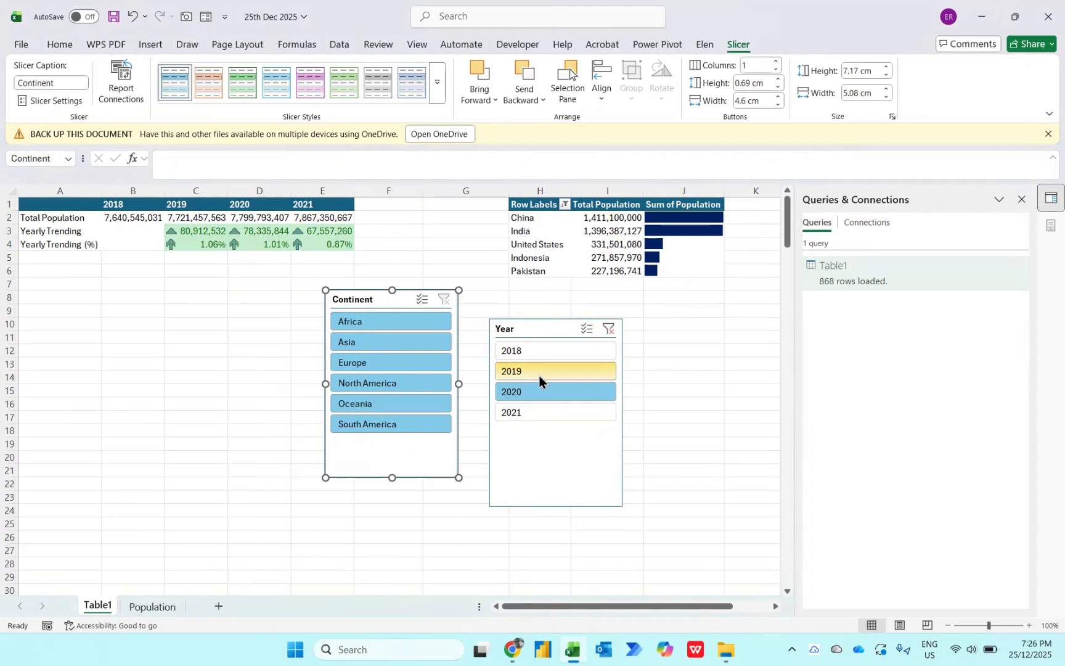
left_click(541, 374)
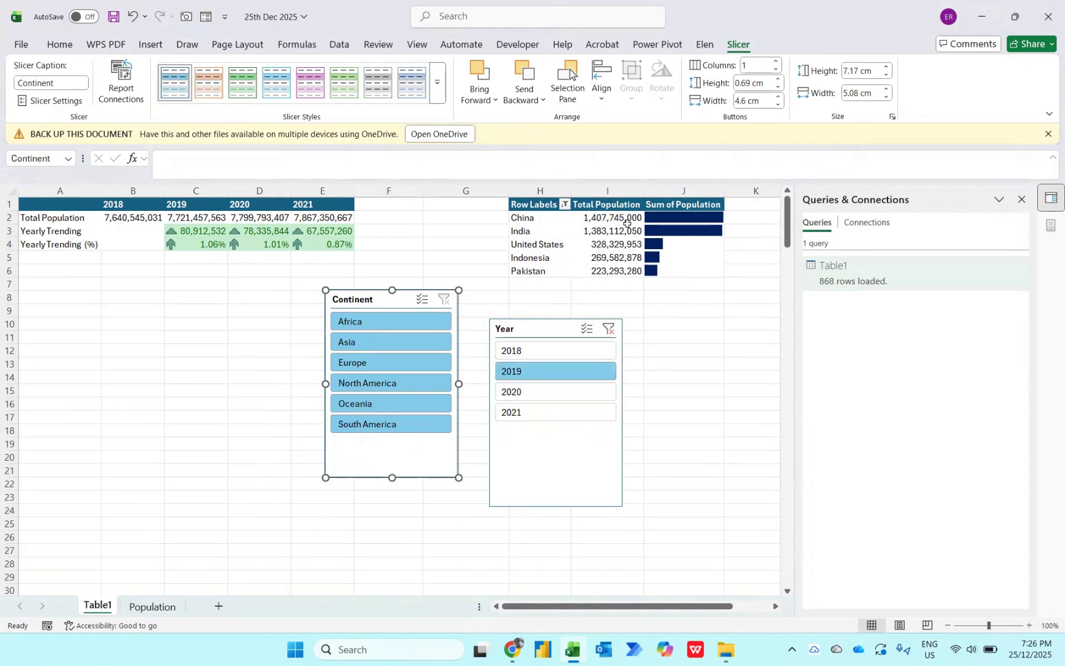
left_click(367, 343)
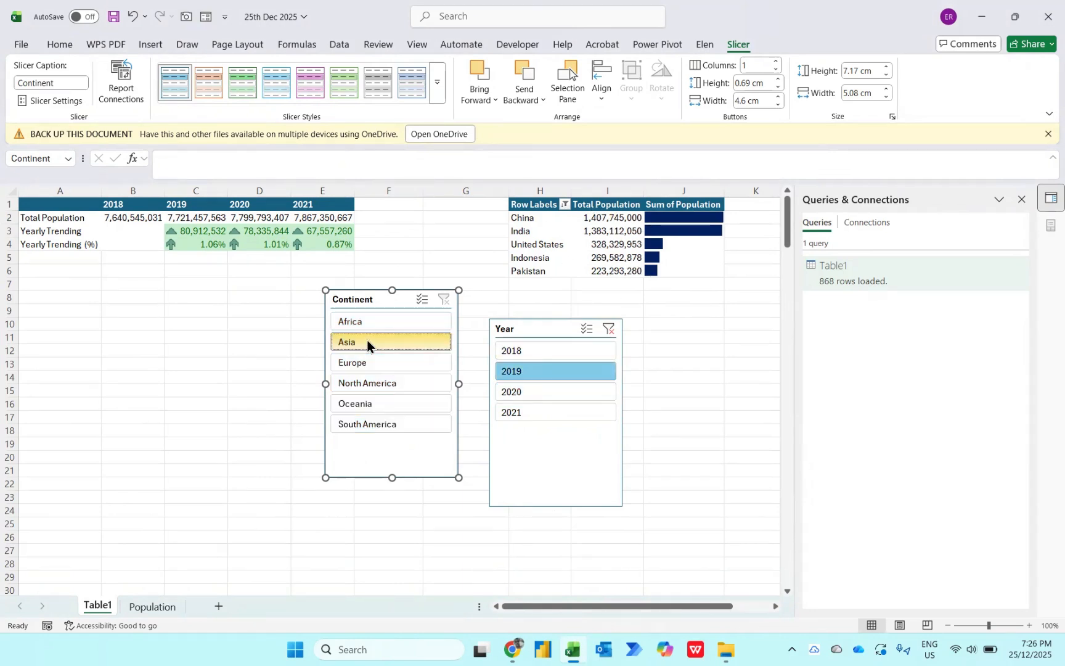
left_click(364, 326)
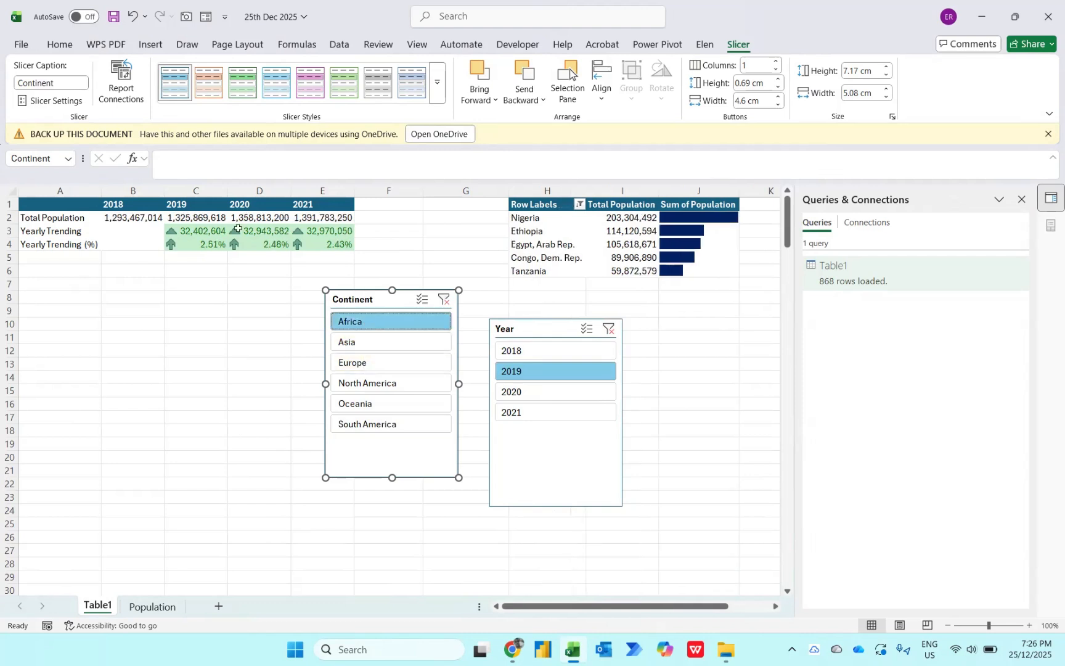
left_click(358, 346)
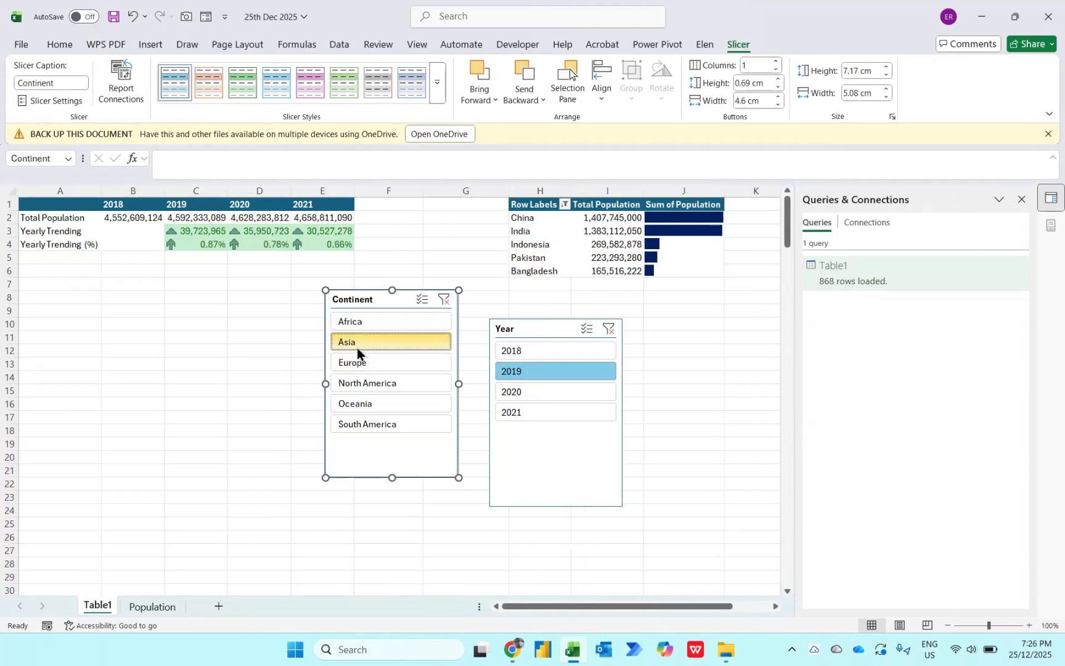
left_click(362, 363)
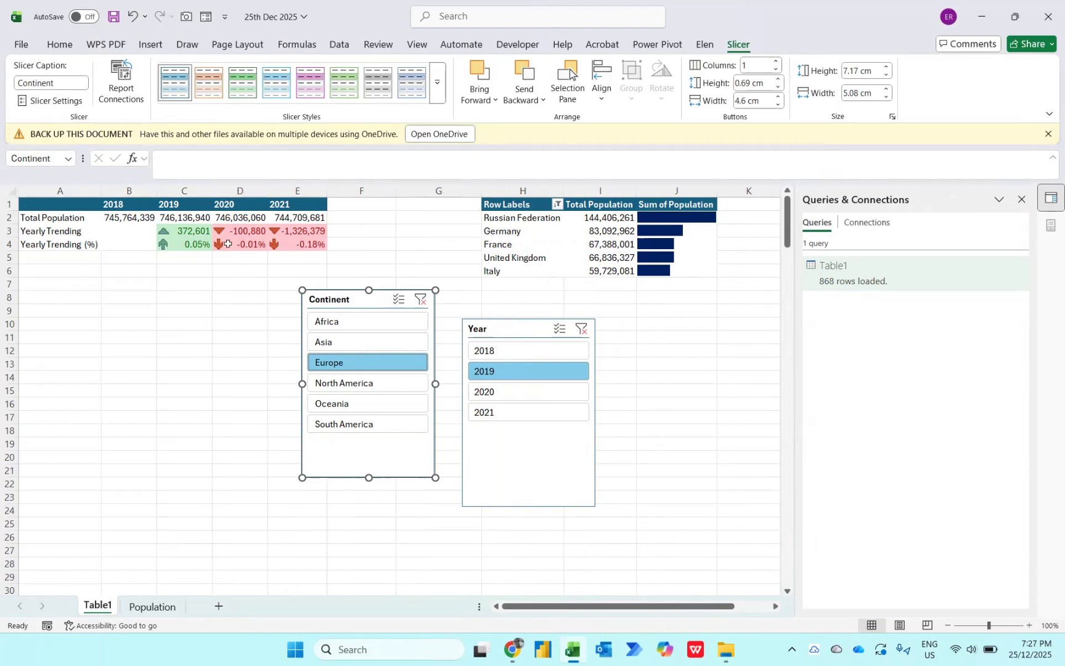
Switch the Year slicer through 2018 and 2020, ending on 2021
mouse_move(227, 244)
left_click(490, 351)
left_click(488, 390)
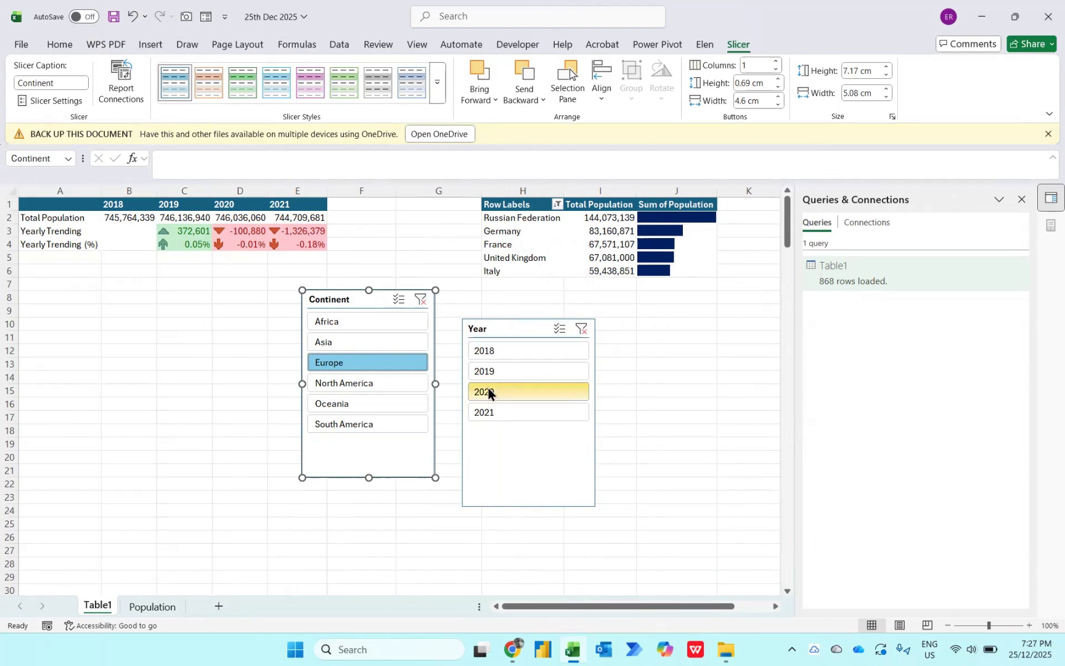
left_click(485, 411)
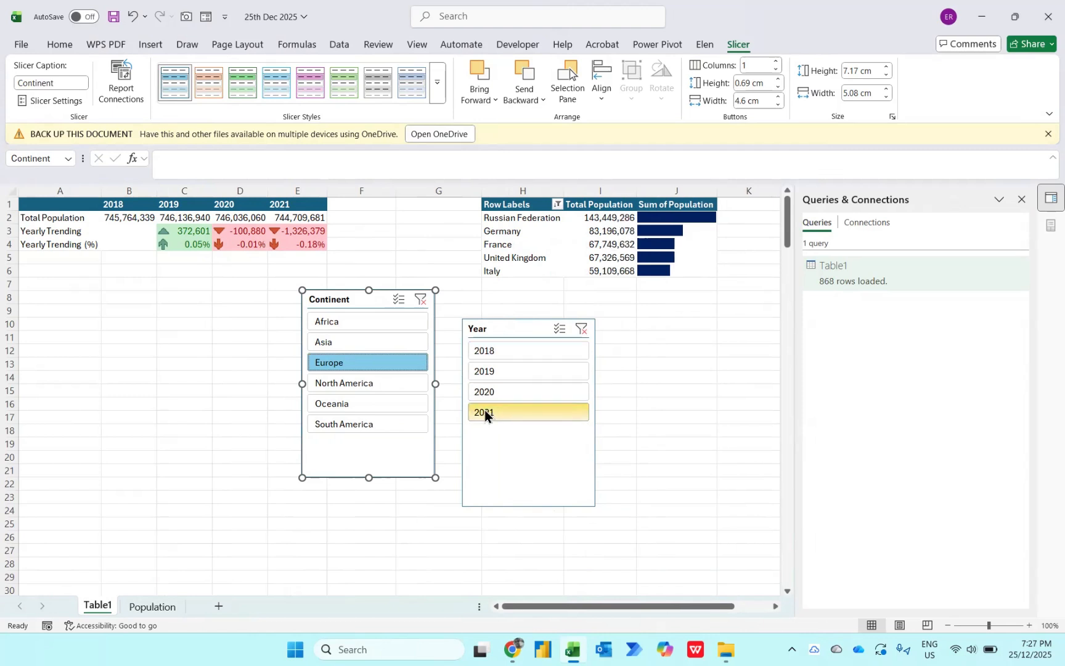
Switch the Continent slicer through South America, Oceania, North America, Asia and Africa, ending on Europe
left_click(404, 426)
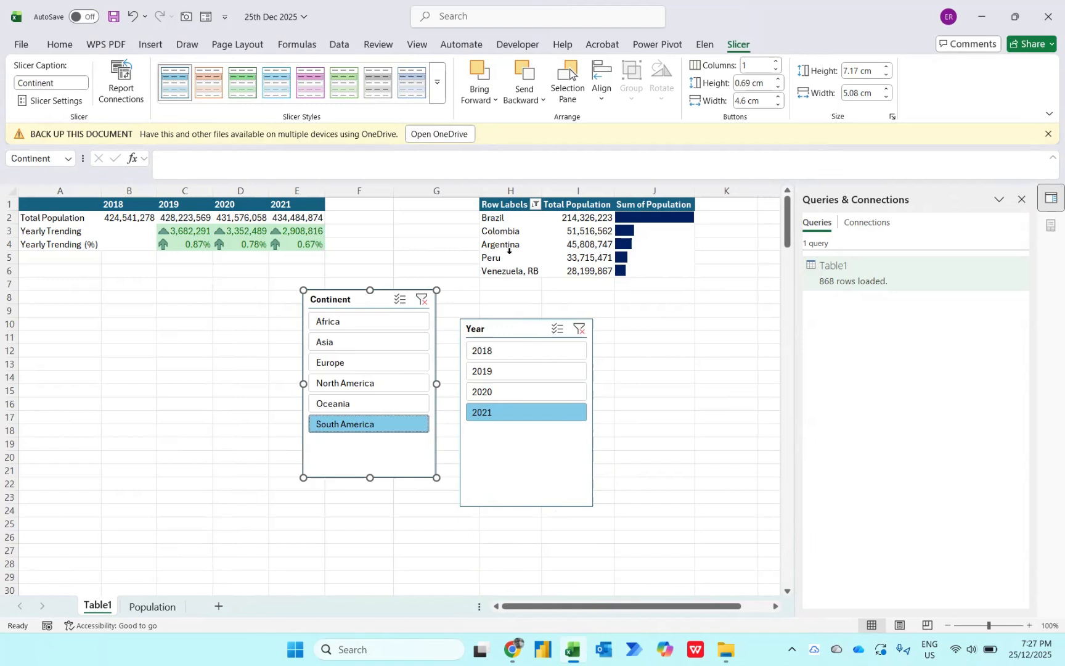
left_click(354, 406)
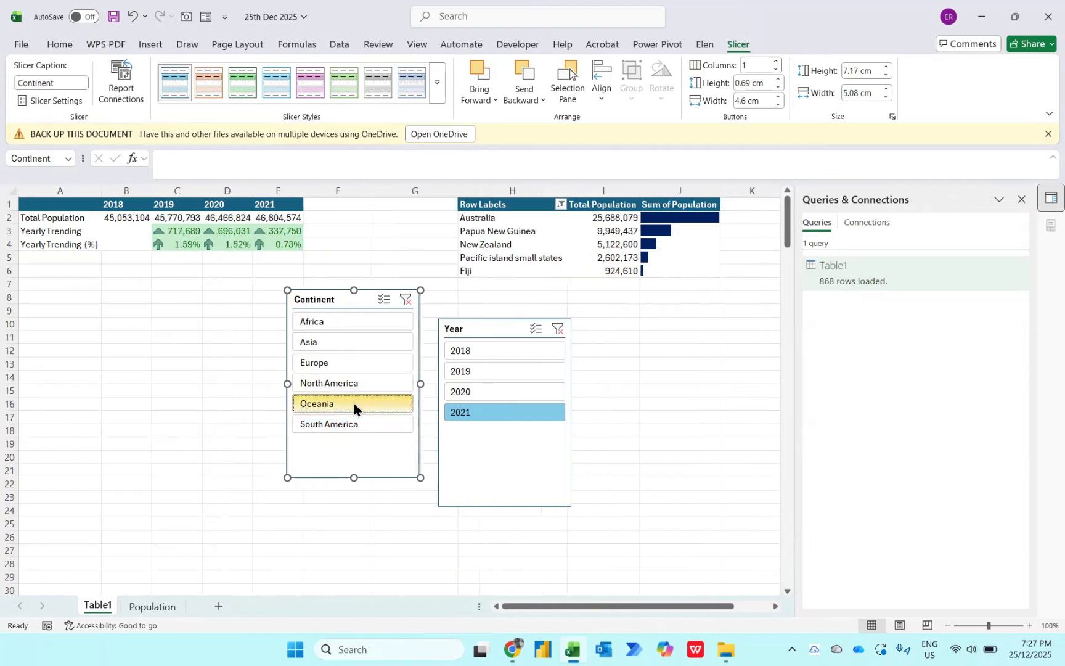
left_click(343, 384)
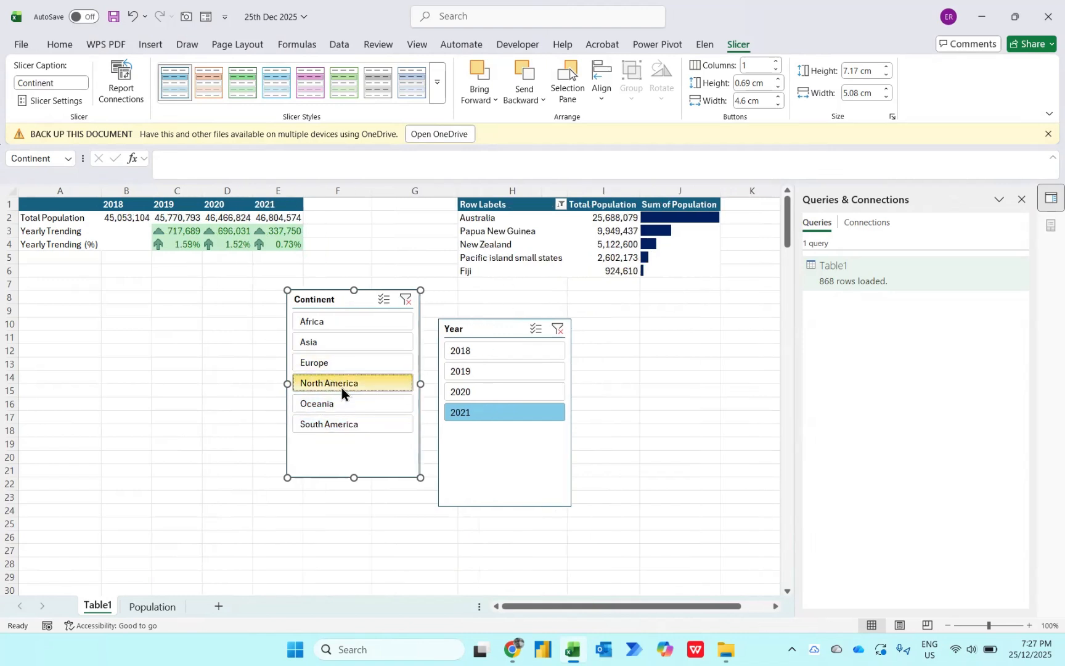
left_click(332, 344)
left_click(344, 325)
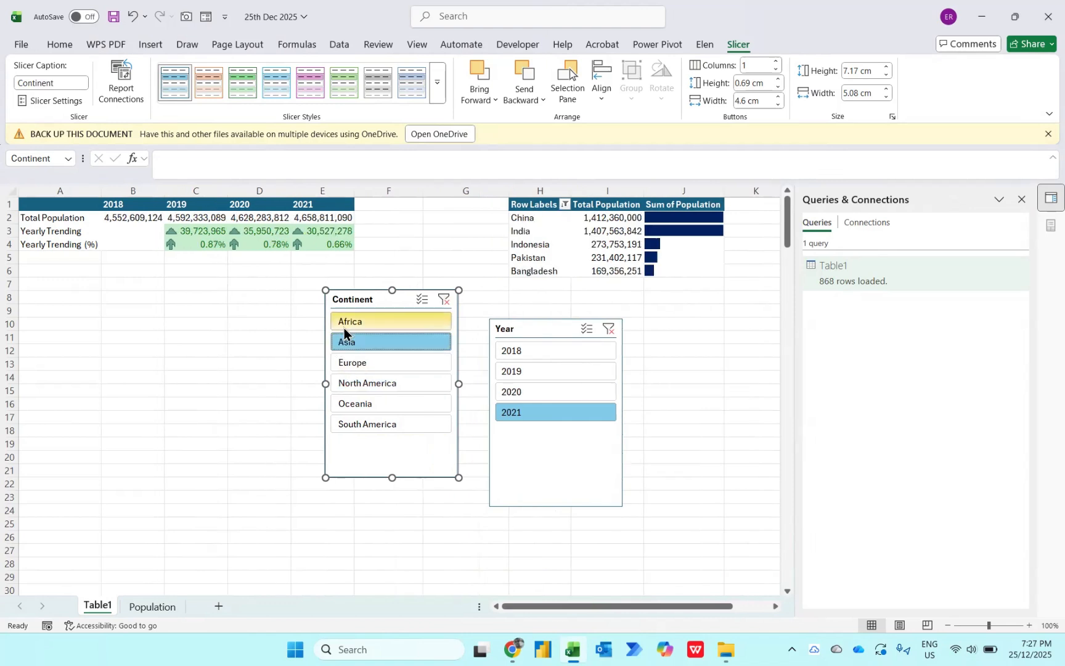
left_click(359, 363)
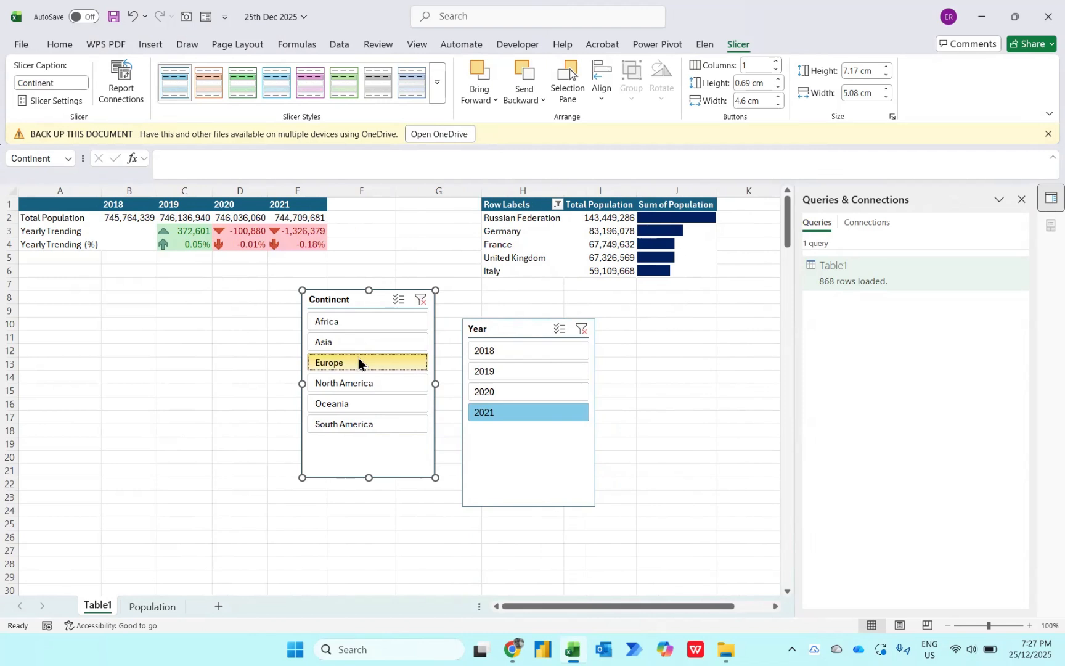
Check the source data on the Population sheet and return to the Table1 sheet
left_click(156, 608)
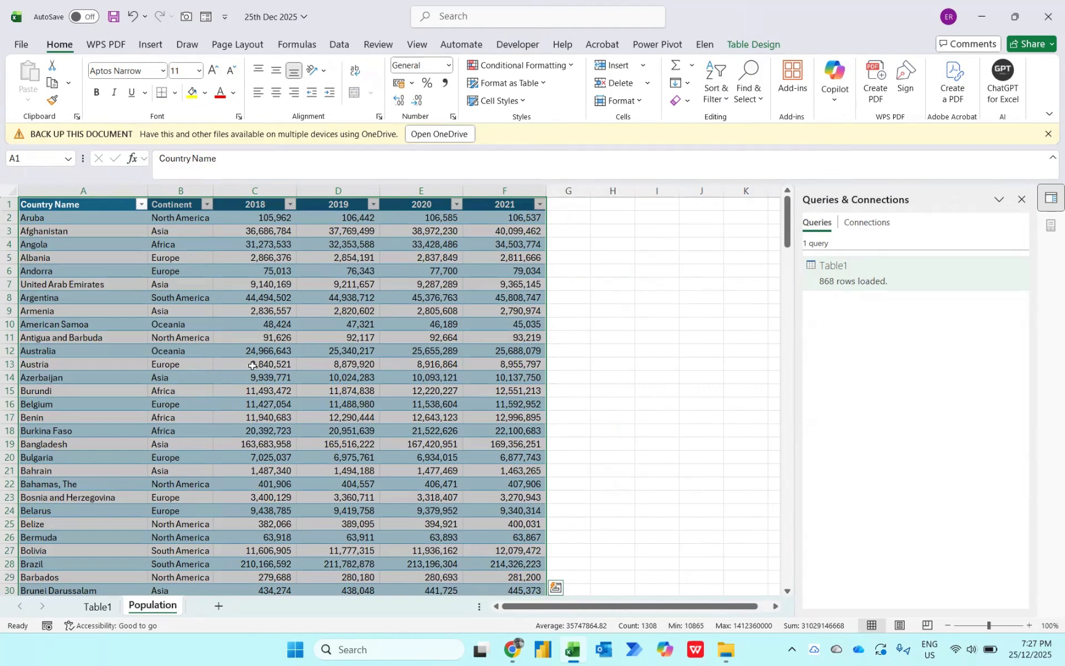
left_click(97, 606)
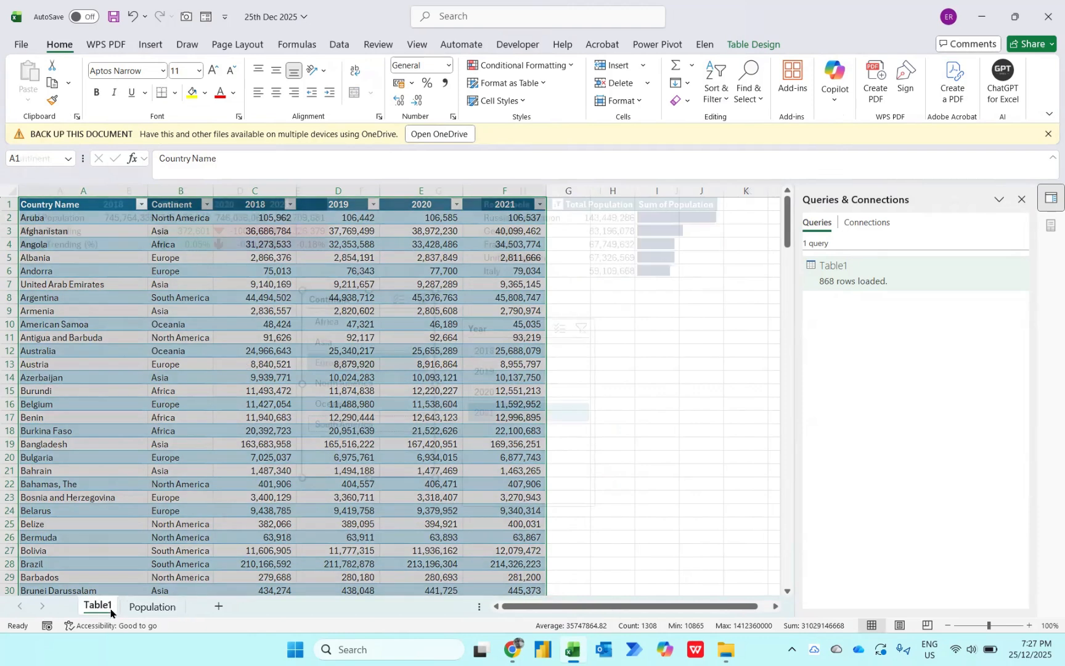